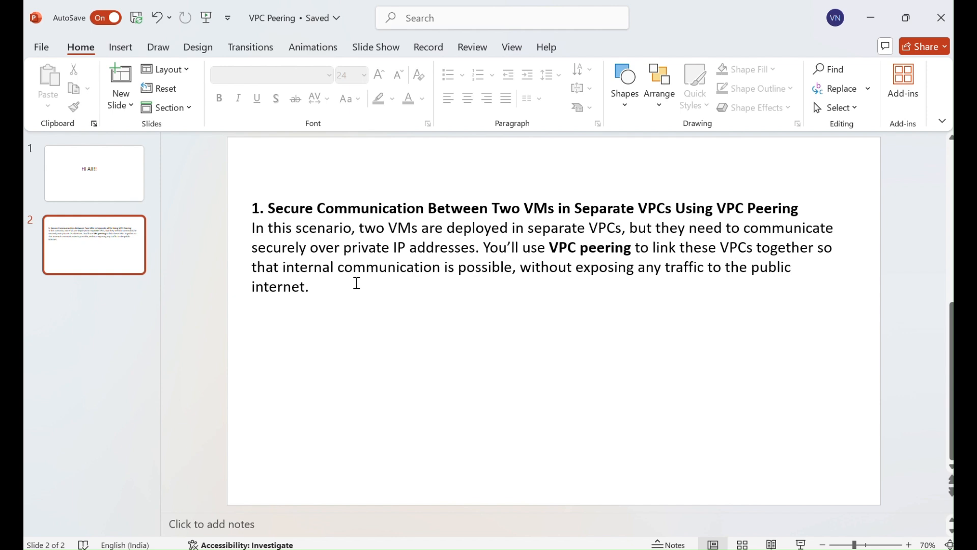
- Switch to the Google Cloud console and start a new VPC network named vpcpeering1
{"action": "key", "text": "alt+Tab"}
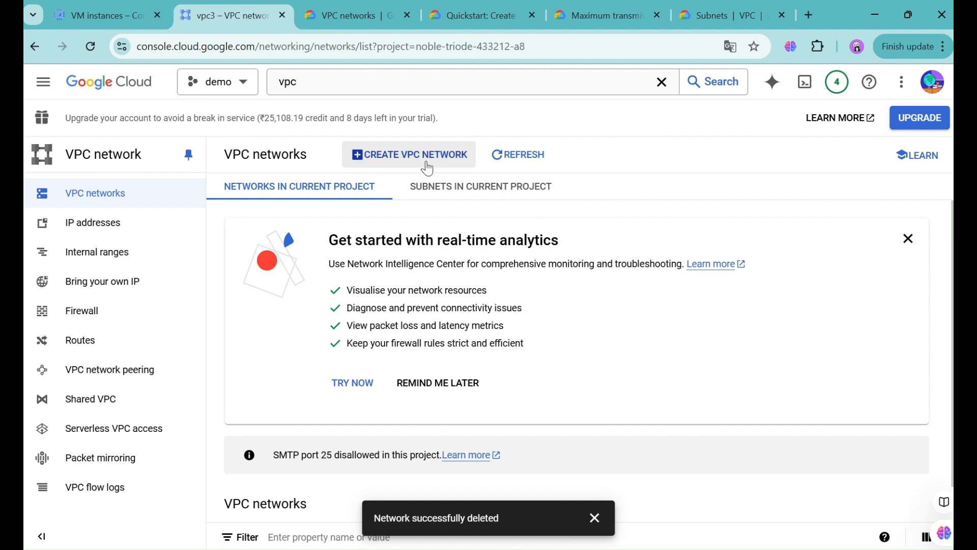
{"action": "left_click", "coordinate": [427, 161]}
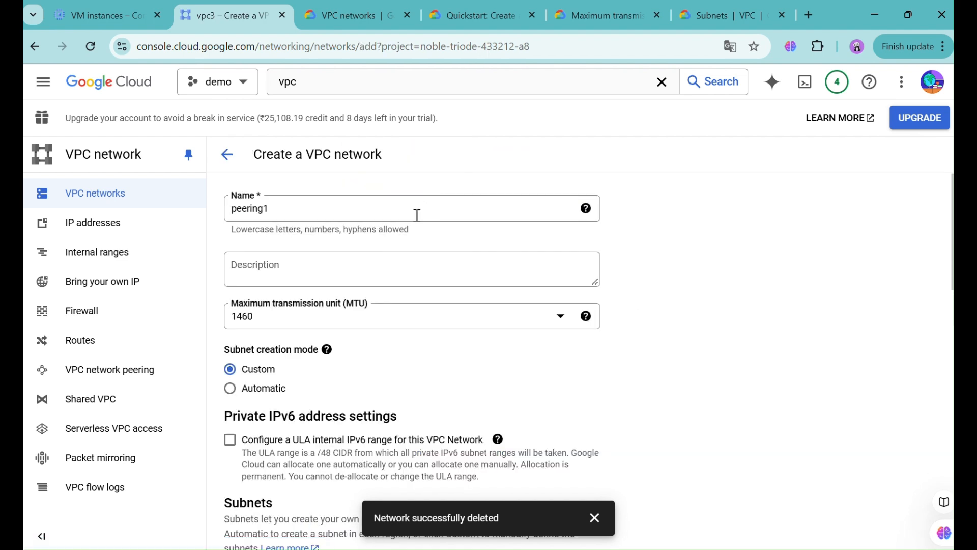
{"action": "left_click", "coordinate": [418, 214]}
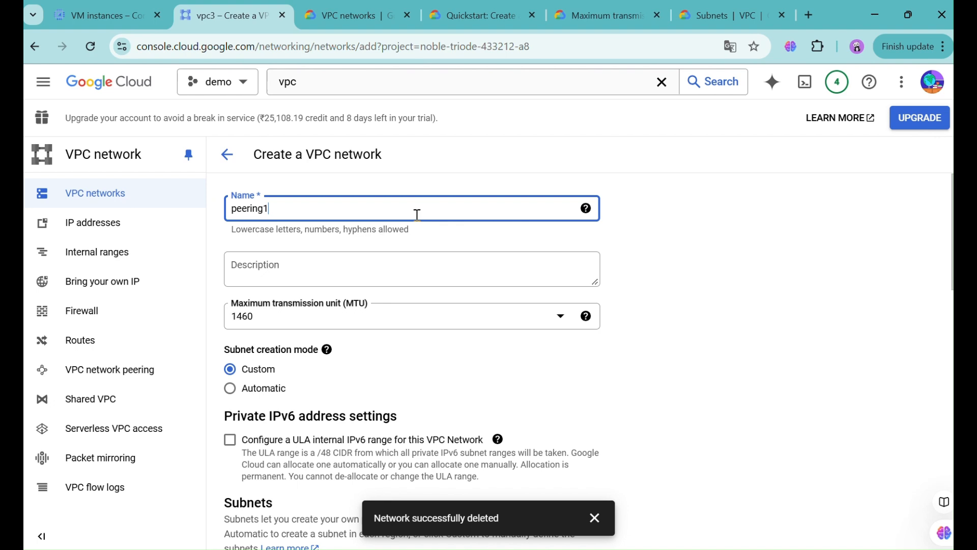
{"action": "left_click", "coordinate": [233, 210]}
{"action": "type", "text": "vpc"}
- Name the network's new subnet uscentral
{"action": "scroll", "coordinate": [342, 363], "scroll_direction": "down", "scroll_amount": 5}
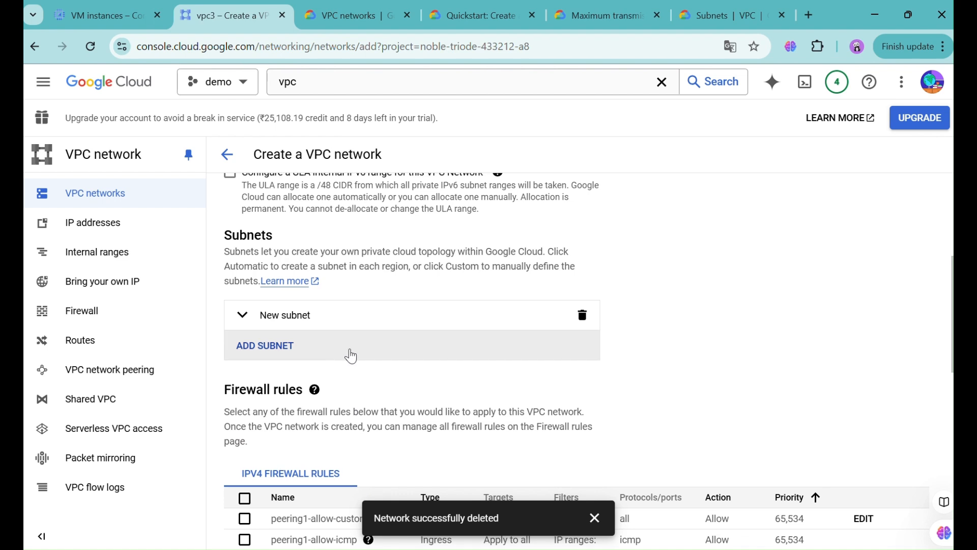
{"action": "scroll", "coordinate": [443, 264], "scroll_direction": "up", "scroll_amount": 1}
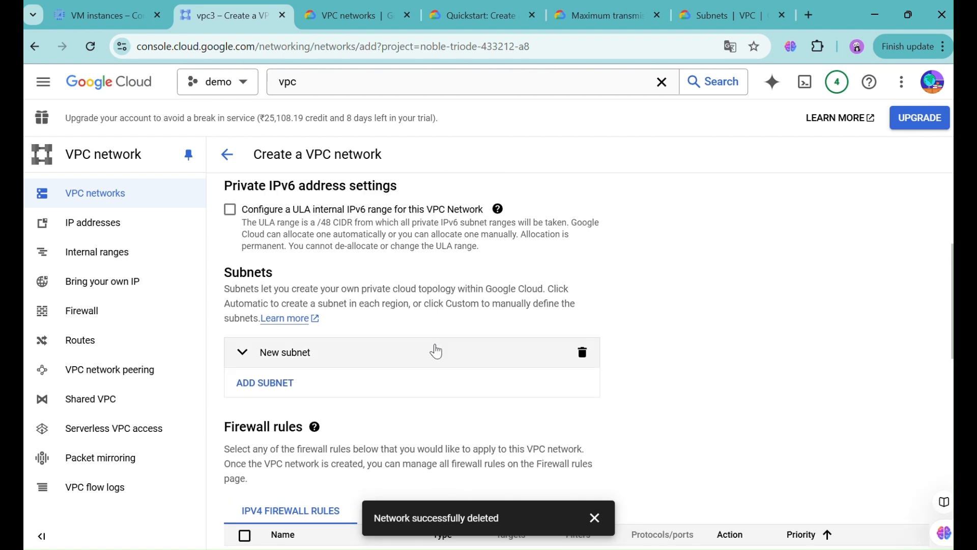
{"action": "left_click", "coordinate": [436, 351]}
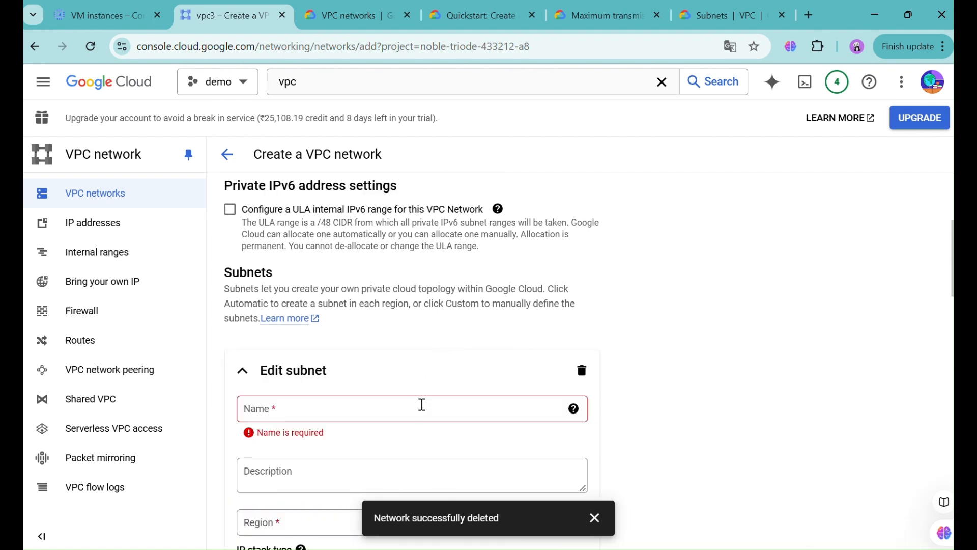
{"action": "left_click", "coordinate": [423, 404]}
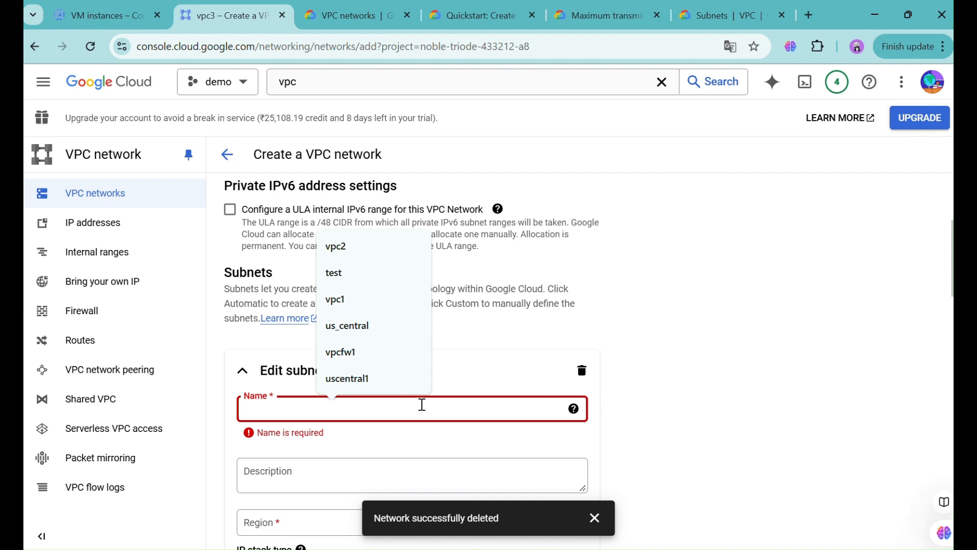
{"action": "type", "text": "usc"}
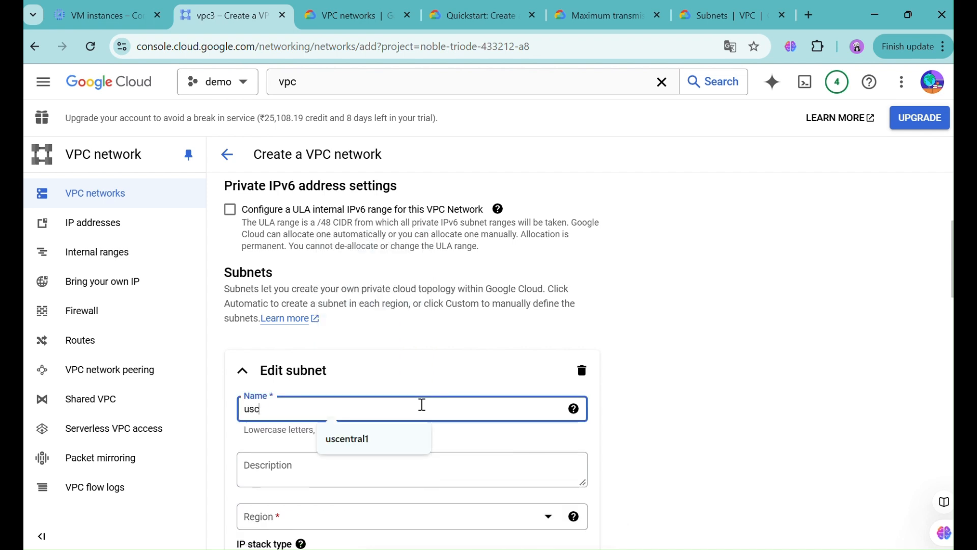
{"action": "type", "text": "entral"}
{"action": "left_click", "coordinate": [436, 367]}
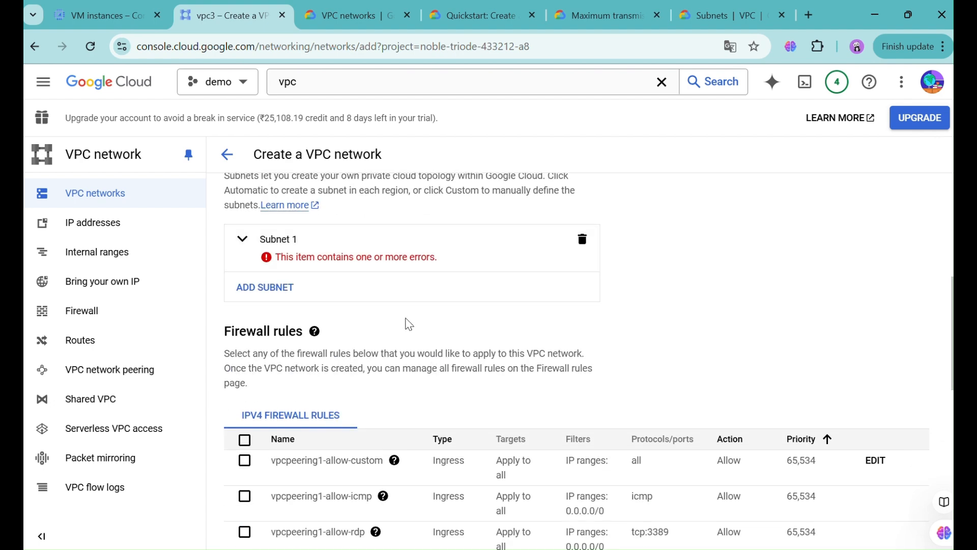
- Reopen the uscentral subnet and set its IPv4 range to 10.0.0.0/24
{"action": "left_click", "coordinate": [355, 245]}
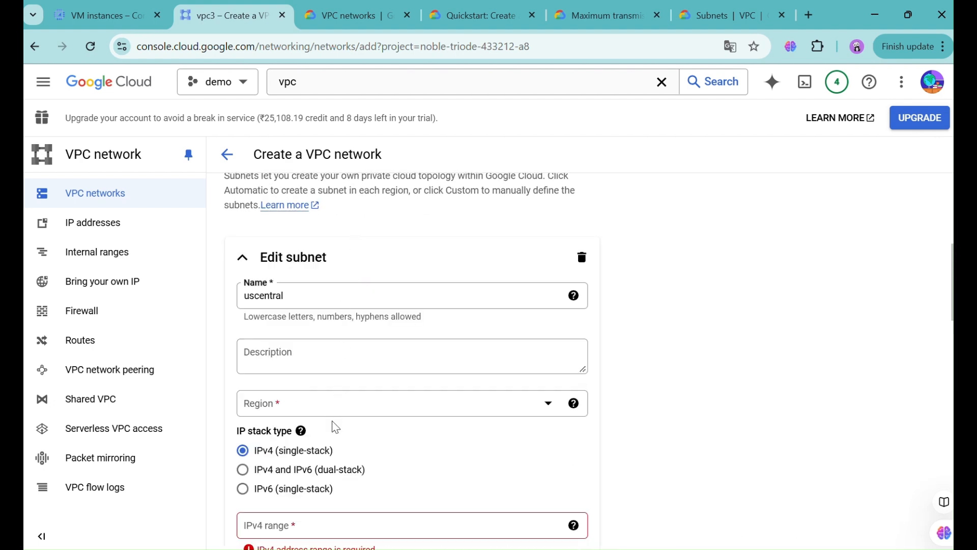
{"action": "scroll", "coordinate": [331, 421], "scroll_direction": "down", "scroll_amount": 2}
{"action": "left_click", "coordinate": [337, 442]}
{"action": "type", "text": "10"}
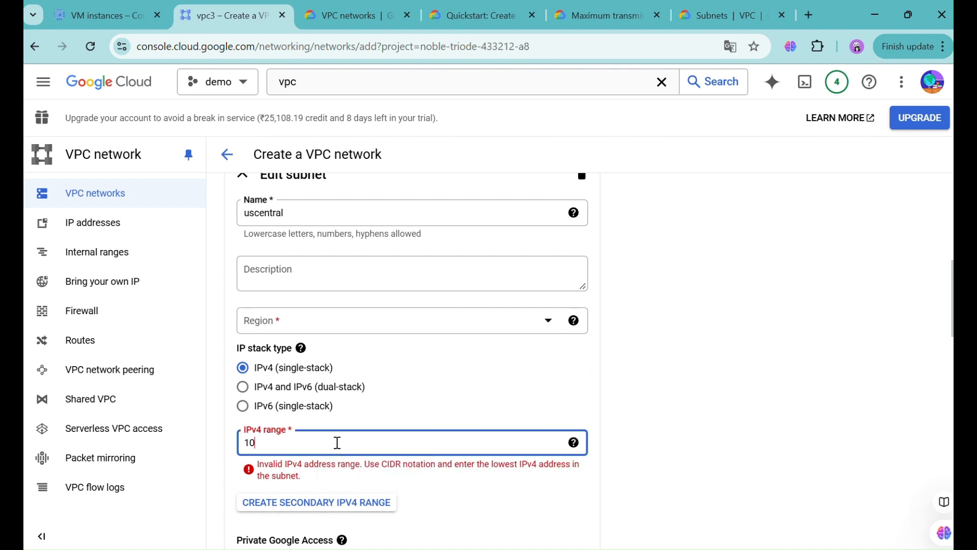
{"action": "type", "text": ".0.0"}
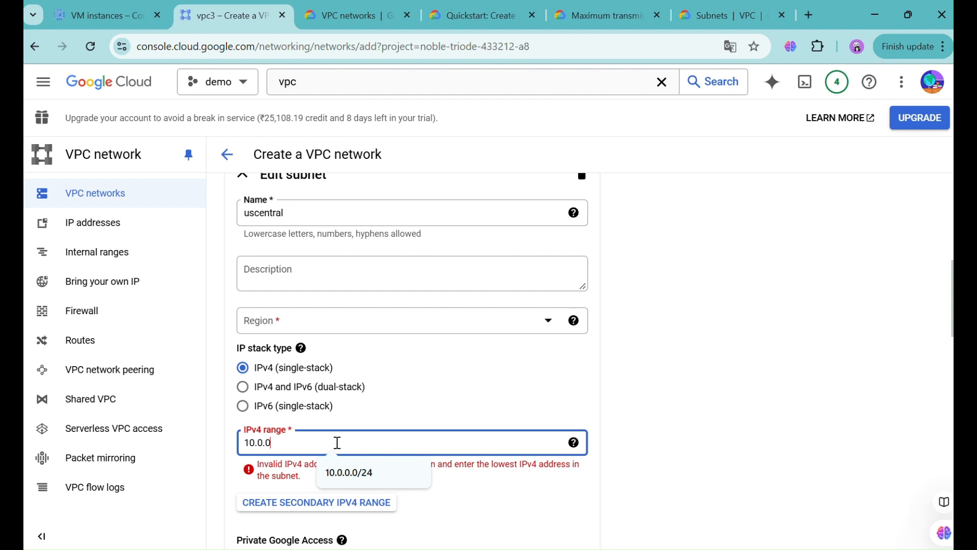
{"action": "type", "text": ".0/20"}
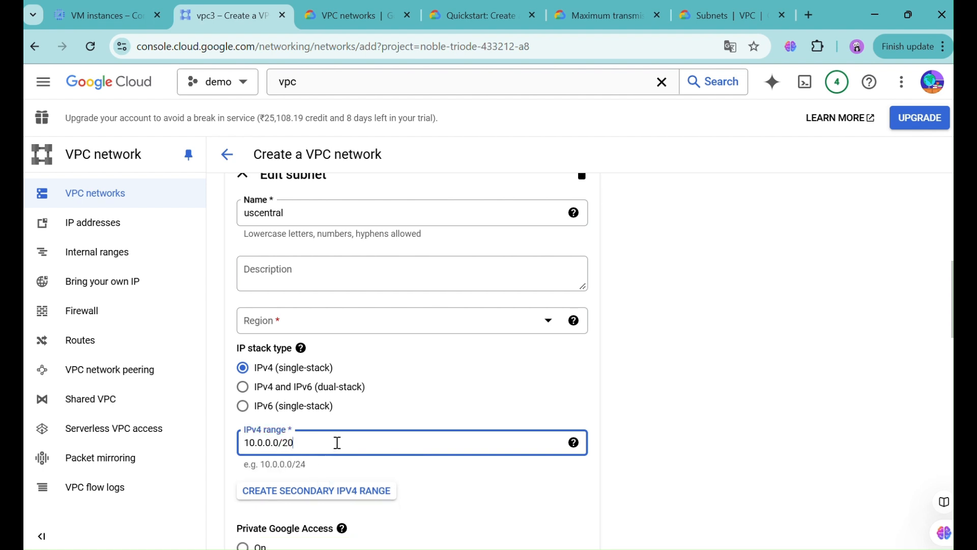
{"action": "key", "text": "BackSpace"}
{"action": "type", "text": "4"}
{"action": "left_click", "coordinate": [521, 484]}
- Turn on Private Google Access for the uscentral subnet and try to finish its setup
{"action": "scroll", "coordinate": [521, 484], "scroll_direction": "down", "scroll_amount": 4}
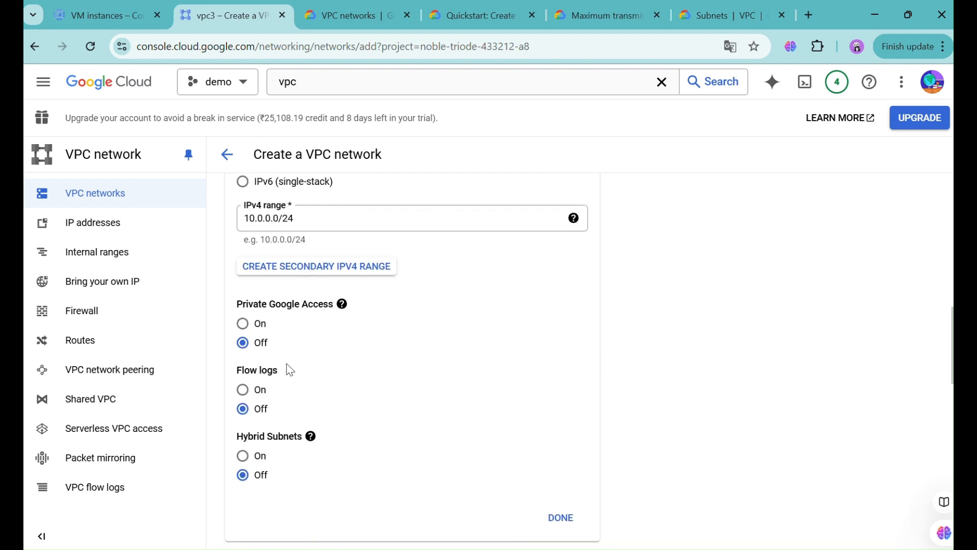
{"action": "left_click", "coordinate": [251, 327]}
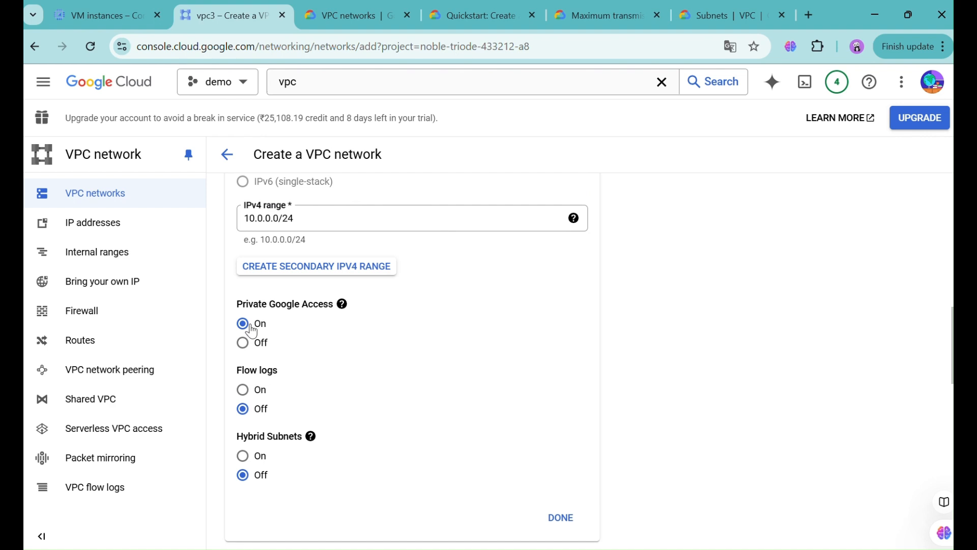
{"action": "scroll", "coordinate": [422, 448], "scroll_direction": "down", "scroll_amount": 1}
{"action": "scroll", "coordinate": [419, 448], "scroll_direction": "down", "scroll_amount": 2}
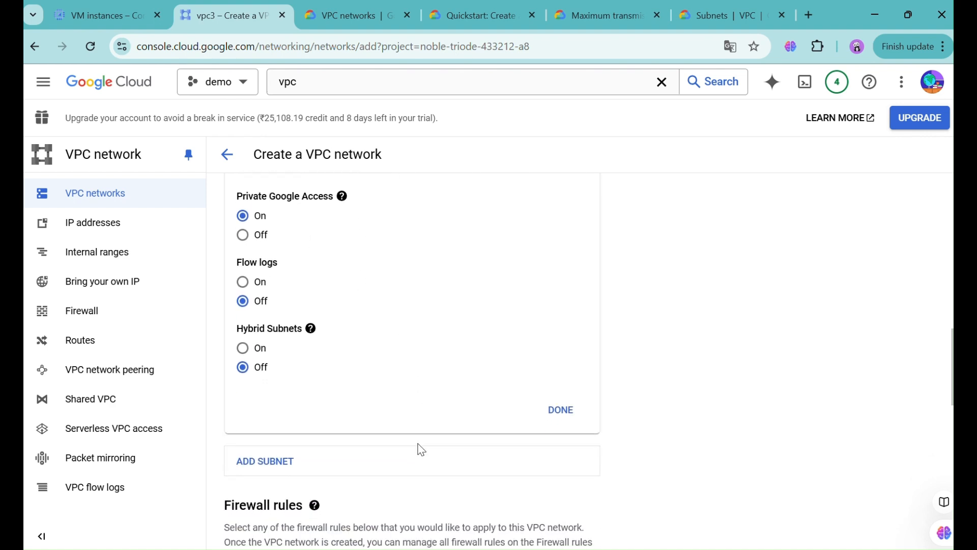
{"action": "left_click", "coordinate": [576, 399]}
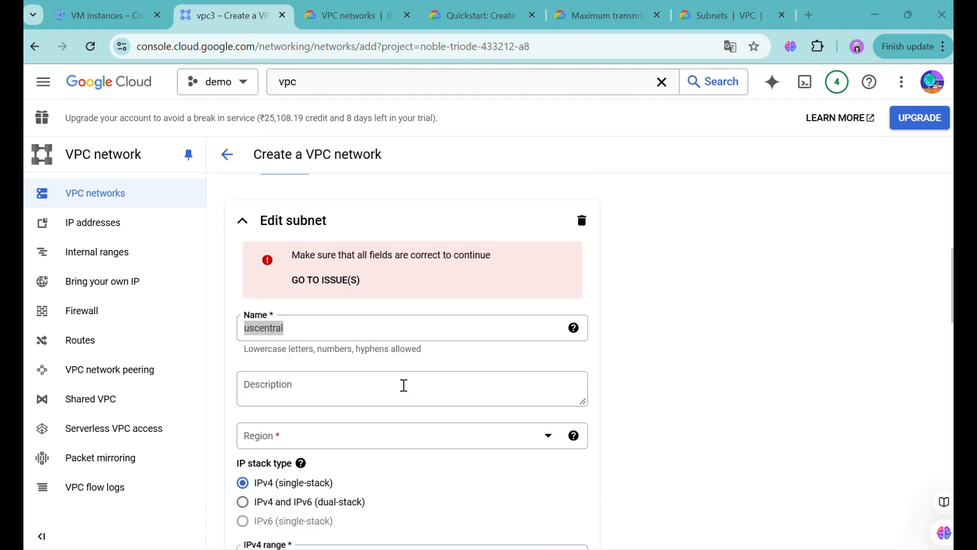
- Set the uscentral subnet's region to us-central1 and finish editing the subnet
{"action": "left_click", "coordinate": [369, 438]}
{"action": "scroll", "coordinate": [362, 386], "scroll_direction": "down", "scroll_amount": 4}
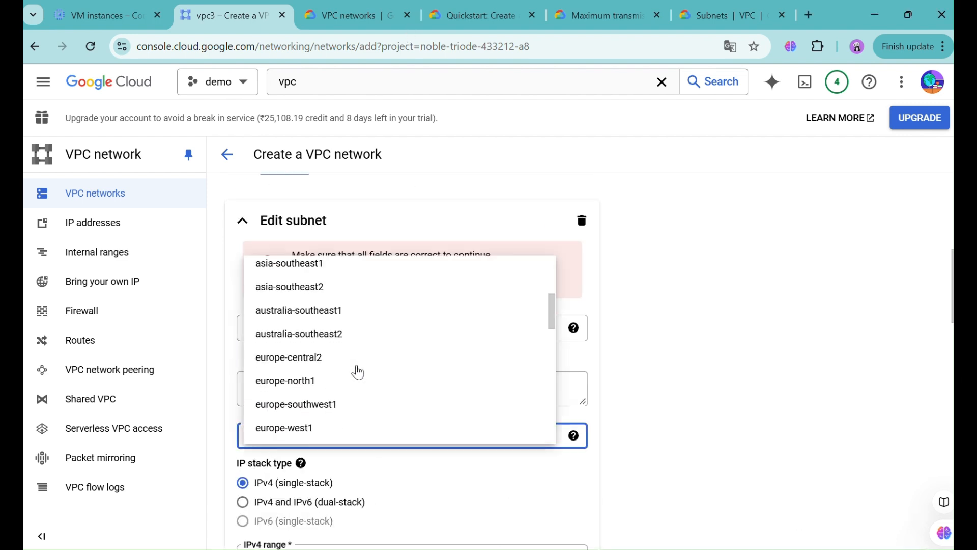
{"action": "scroll", "coordinate": [358, 372], "scroll_direction": "down", "scroll_amount": 5}
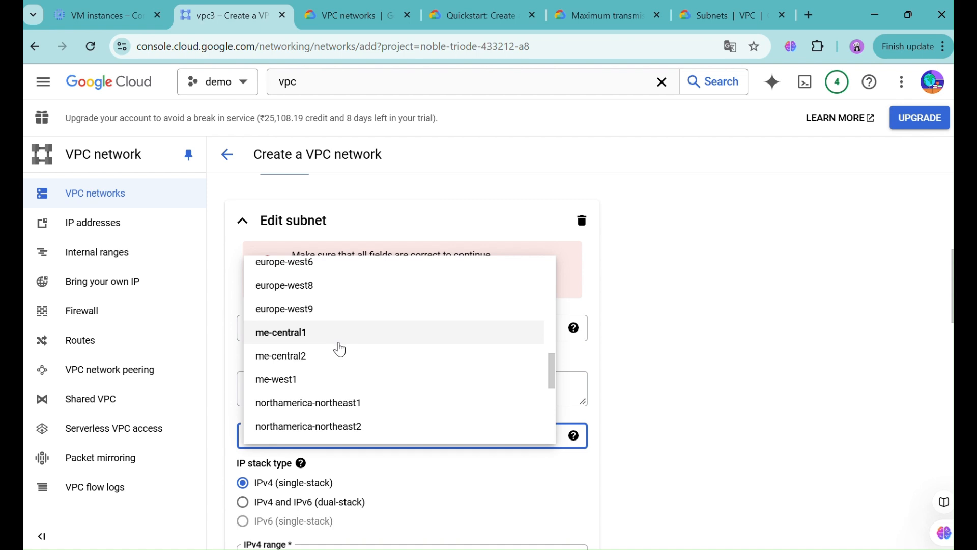
{"action": "scroll", "coordinate": [346, 422], "scroll_direction": "down", "scroll_amount": 6}
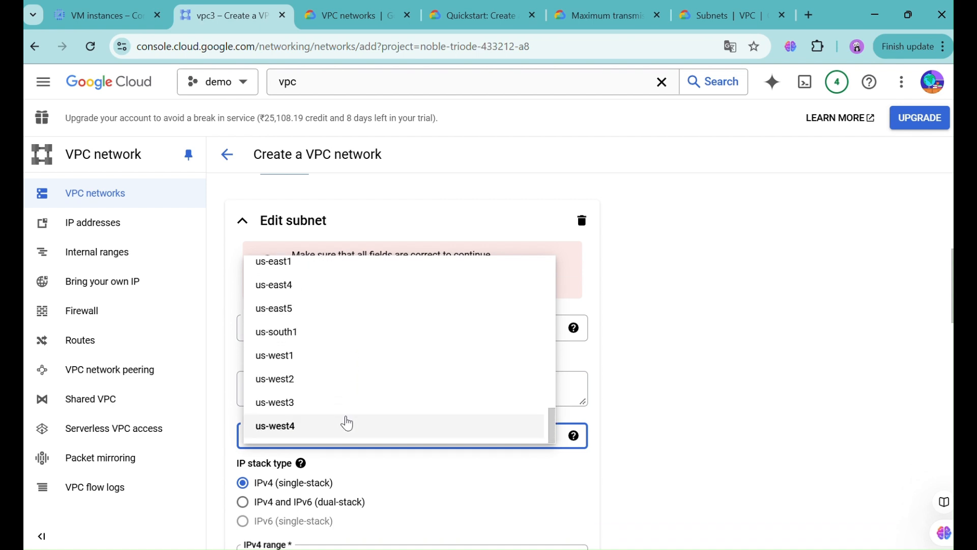
{"action": "scroll", "coordinate": [347, 423], "scroll_direction": "up", "scroll_amount": 4}
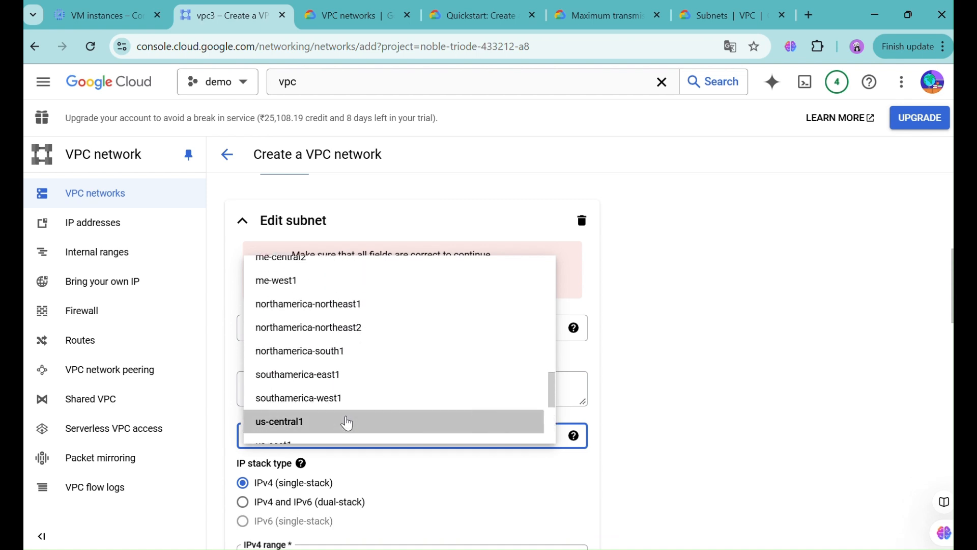
{"action": "left_click", "coordinate": [347, 422]}
{"action": "scroll", "coordinate": [353, 447], "scroll_direction": "down", "scroll_amount": 5}
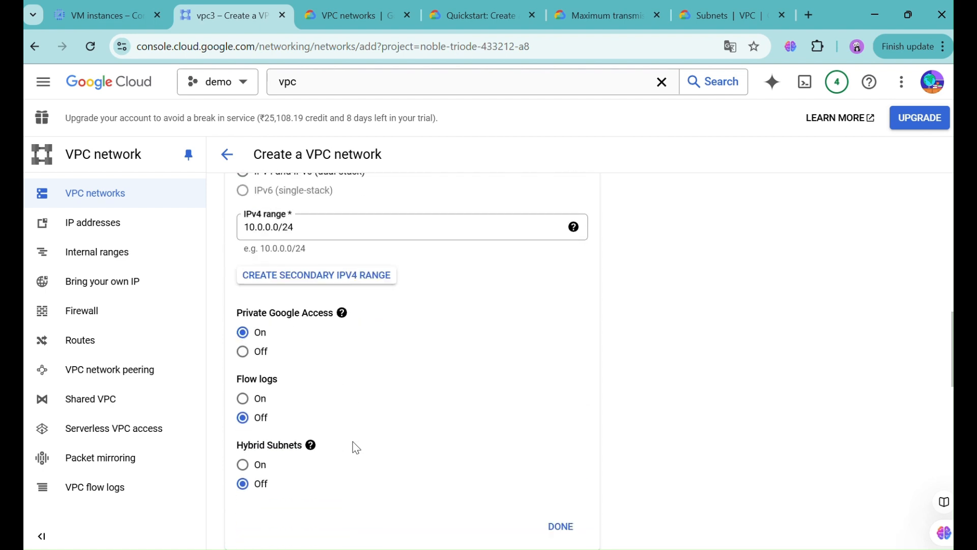
{"action": "scroll", "coordinate": [357, 448], "scroll_direction": "down", "scroll_amount": 2}
{"action": "scroll", "coordinate": [646, 396], "scroll_direction": "up", "scroll_amount": 3}
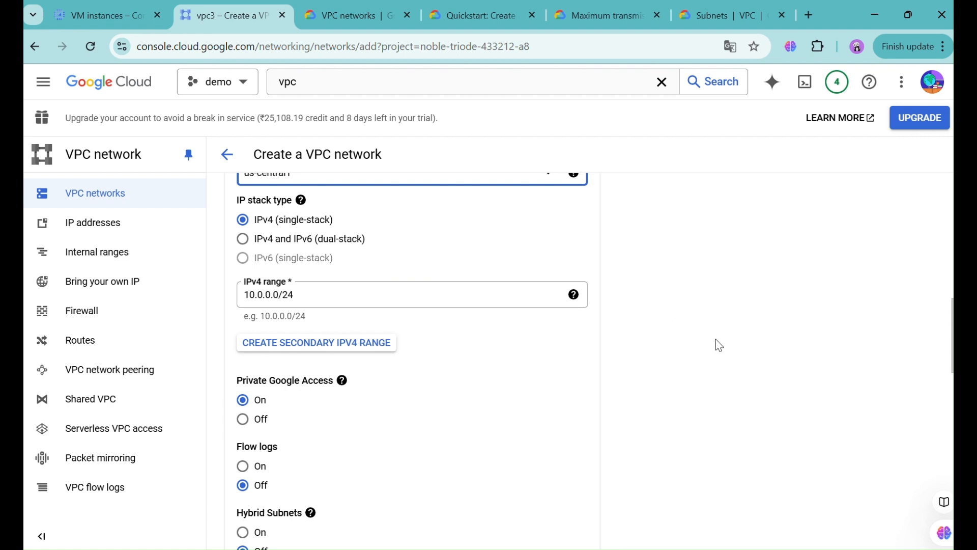
{"action": "scroll", "coordinate": [734, 406], "scroll_direction": "down", "scroll_amount": 2}
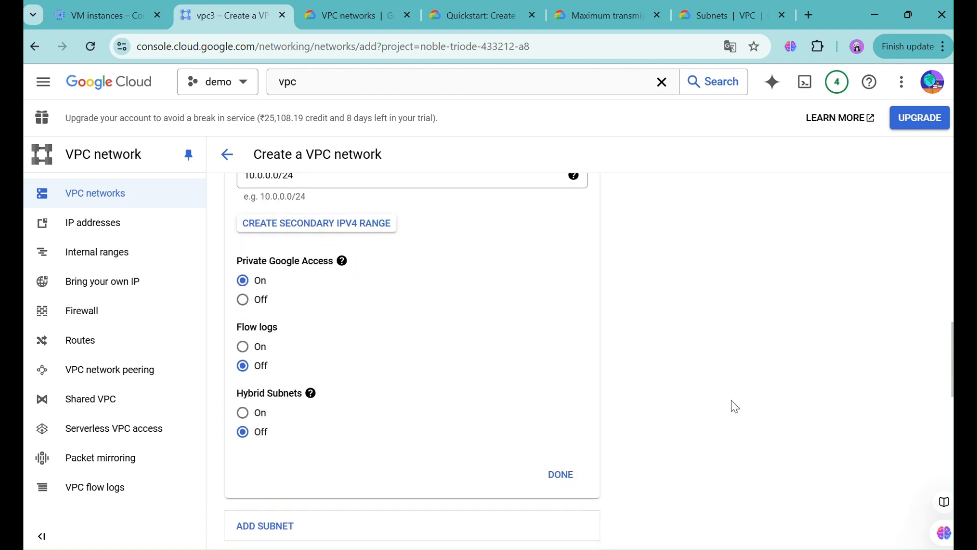
{"action": "left_click", "coordinate": [562, 474]}
- Select the vpcpeering1-allow-icmp firewall rule for the new network
{"action": "scroll", "coordinate": [563, 475], "scroll_direction": "down", "scroll_amount": 6}
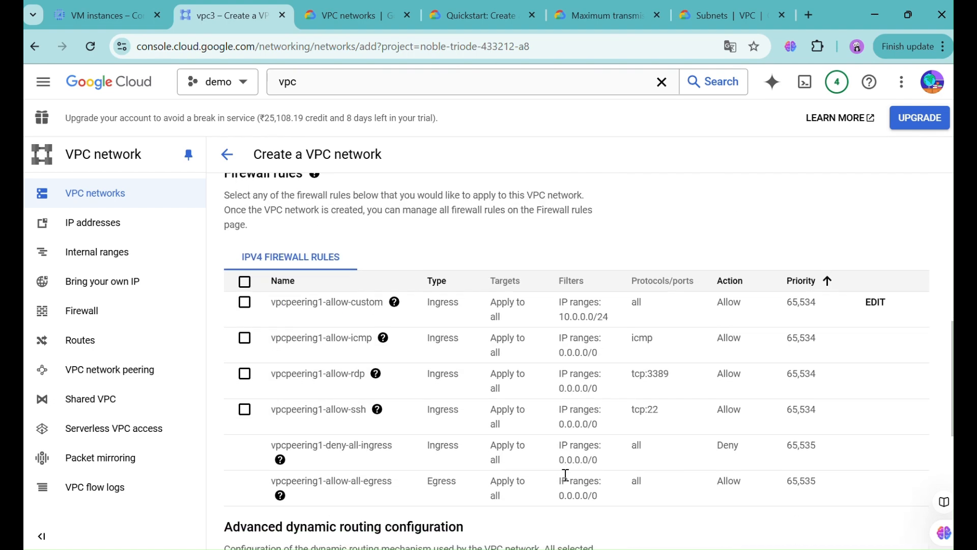
{"action": "scroll", "coordinate": [413, 458], "scroll_direction": "down", "scroll_amount": 5}
{"action": "scroll", "coordinate": [286, 467], "scroll_direction": "up", "scroll_amount": 7}
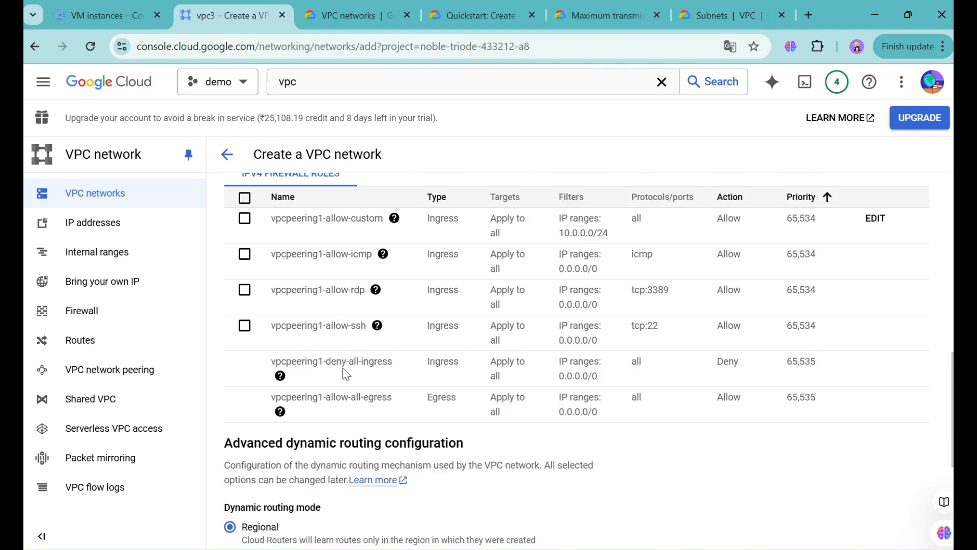
{"action": "left_click", "coordinate": [245, 316]}
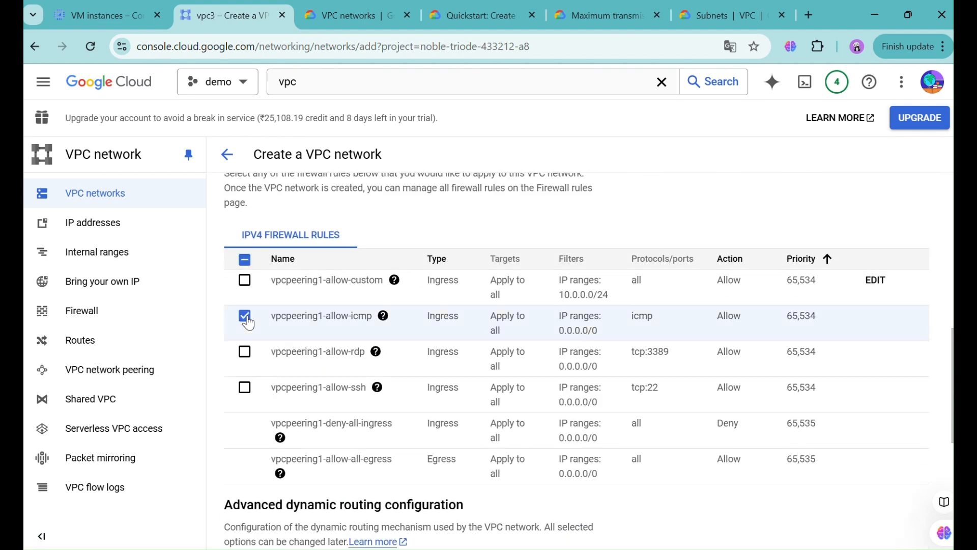
- Create the vpcpeering1 network, leaving the routing and DNS settings at their defaults
{"action": "scroll", "coordinate": [429, 433], "scroll_direction": "down", "scroll_amount": 2}
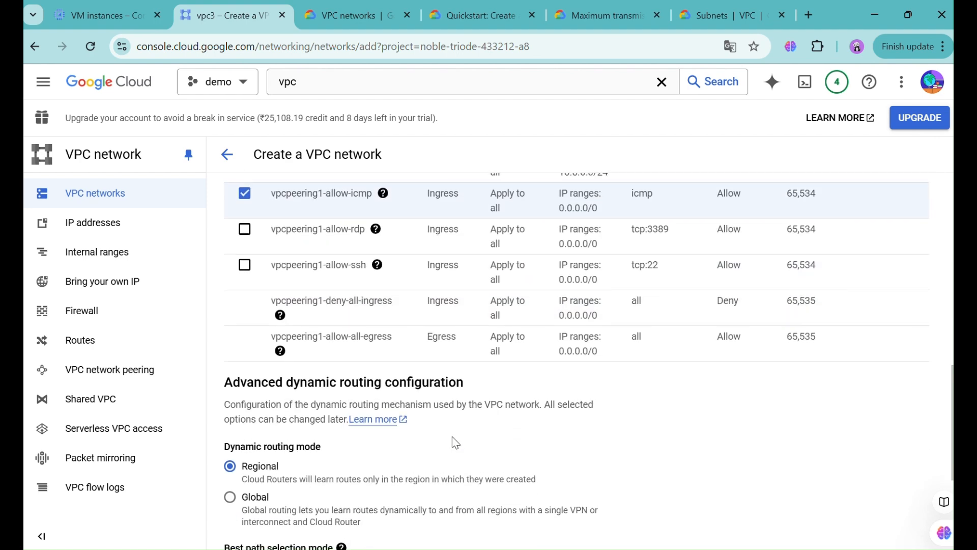
{"action": "scroll", "coordinate": [449, 402], "scroll_direction": "down", "scroll_amount": 2}
{"action": "scroll", "coordinate": [448, 402], "scroll_direction": "down", "scroll_amount": 2}
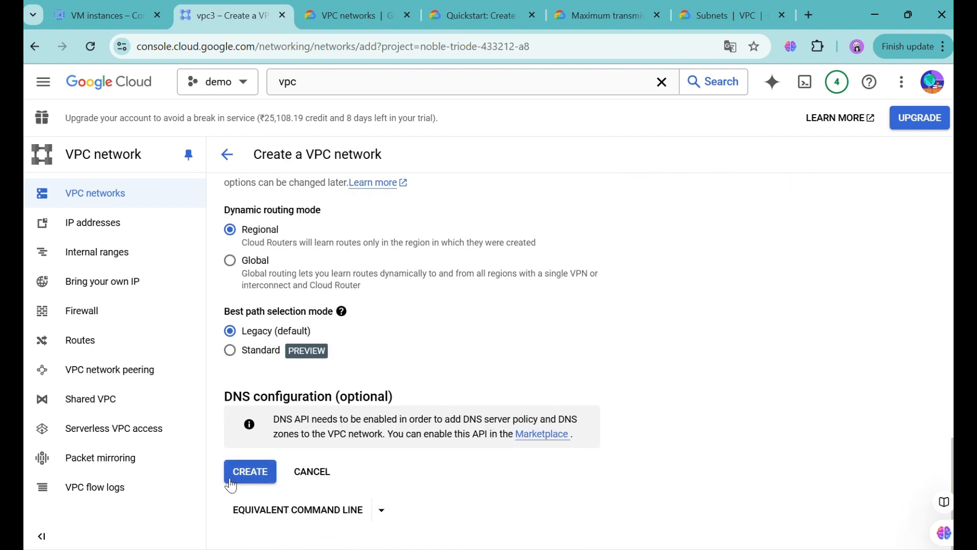
{"action": "left_click", "coordinate": [245, 473]}
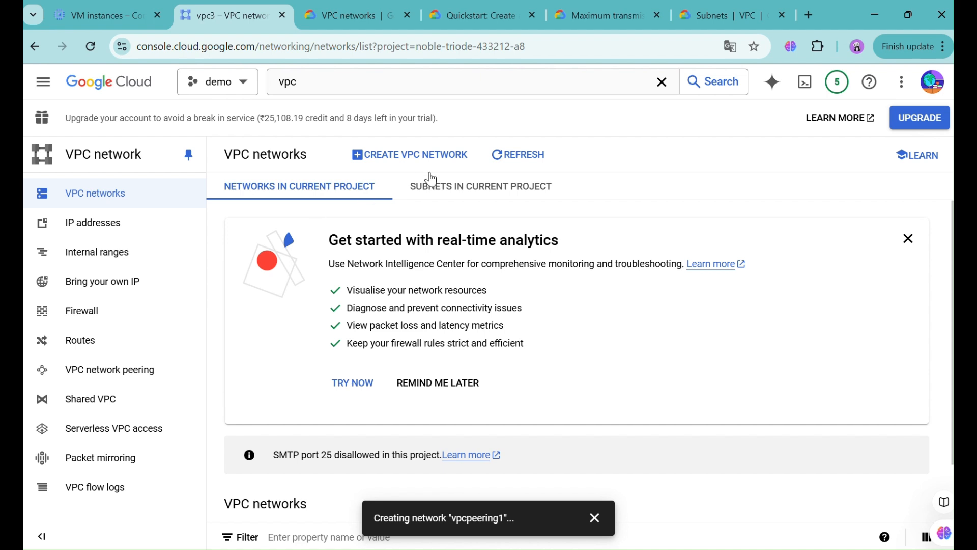
- Start a second VPC network named vpcpeering2
{"action": "left_click", "coordinate": [430, 162]}
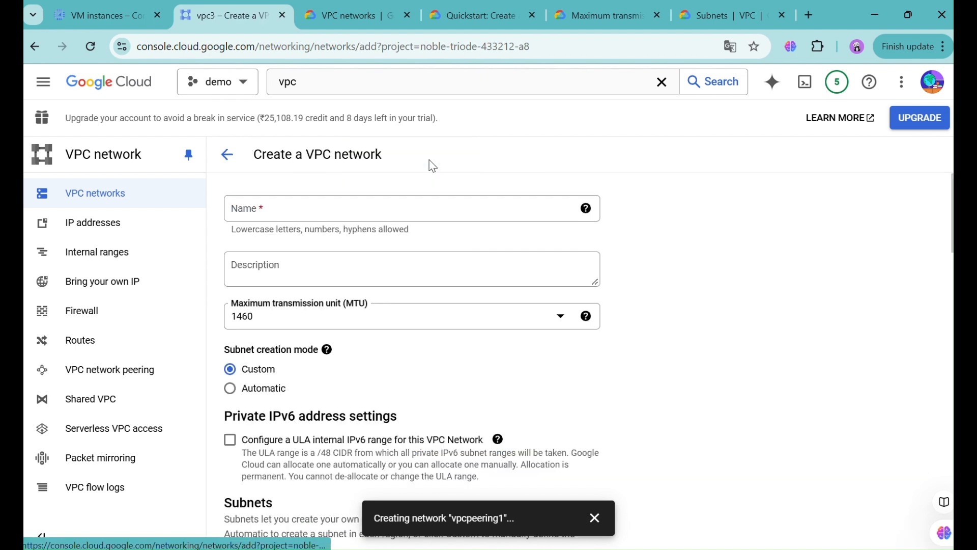
{"action": "left_click", "coordinate": [386, 214]}
{"action": "type", "text": "vpc"}
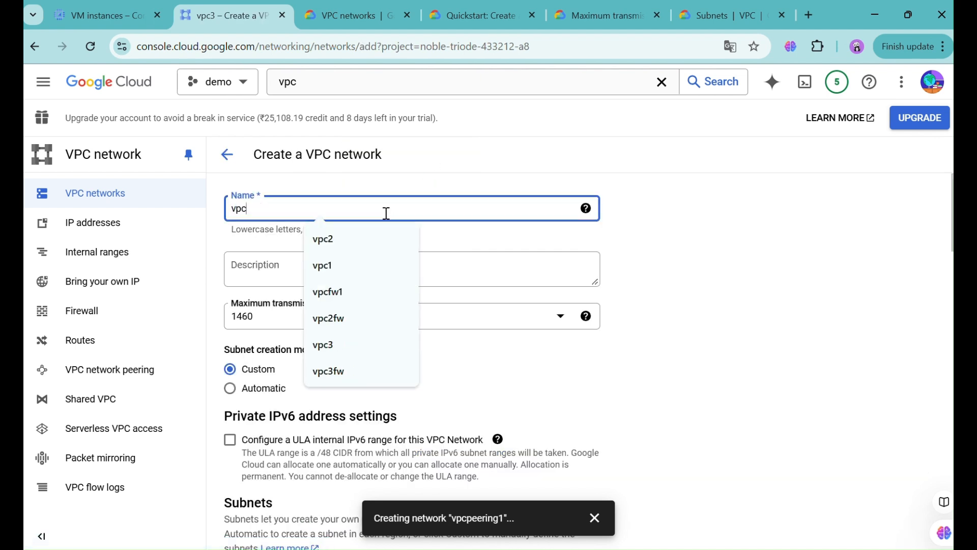
{"action": "type", "text": "peering2"}
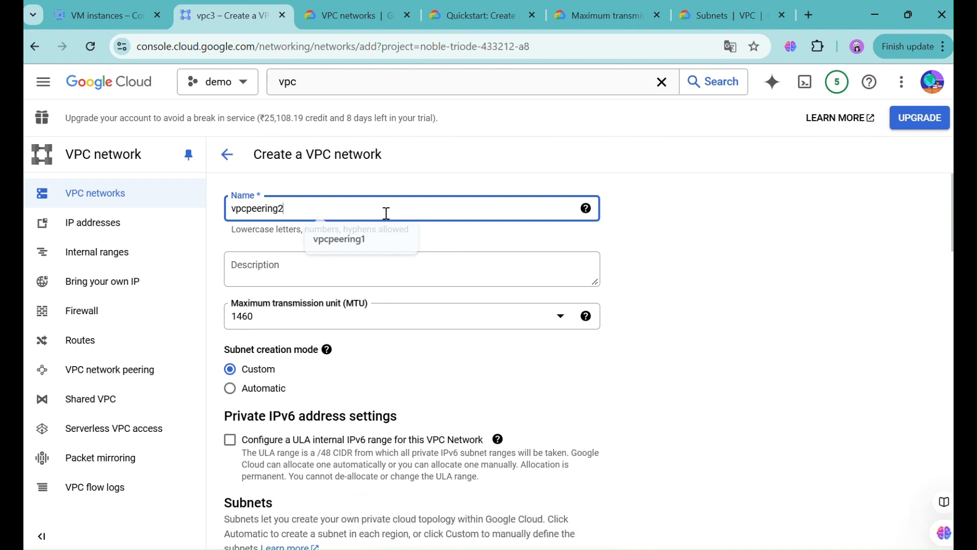
- Name the new subnet of vpcpeering2 uscentral1
{"action": "scroll", "coordinate": [399, 353], "scroll_direction": "down", "scroll_amount": 5}
{"action": "left_click", "coordinate": [405, 358]}
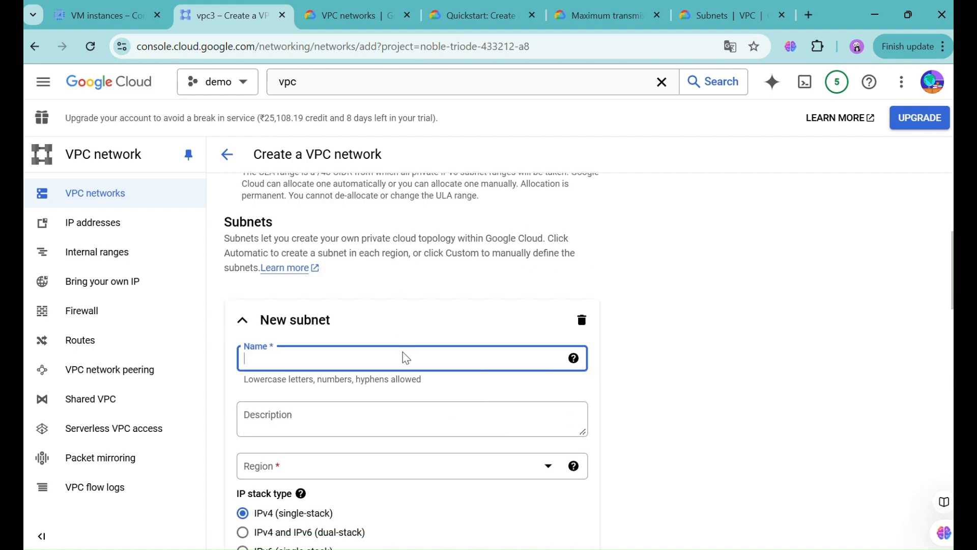
{"action": "type", "text": "uscentral1"}
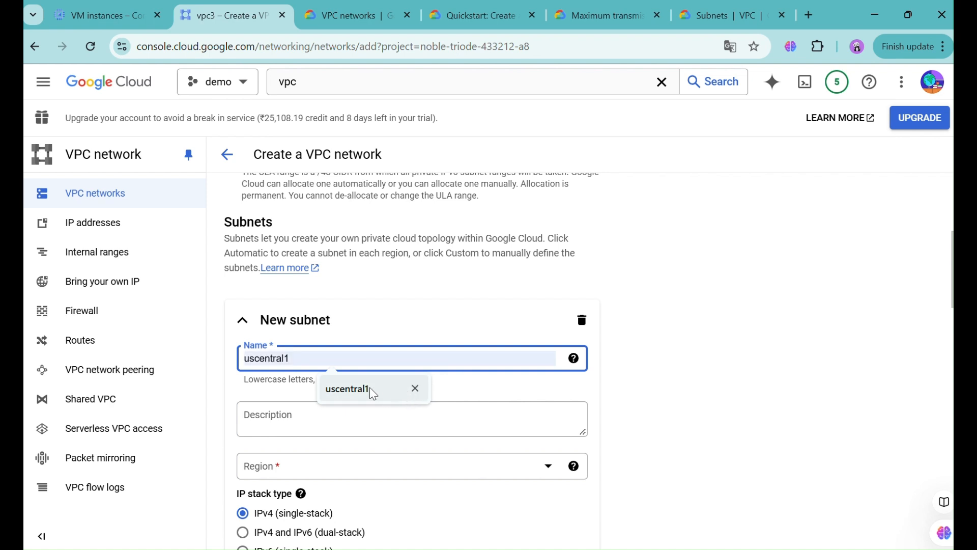
- Confirm uscentral1 as the vpcpeering2 subnet's name and set its region to us-central1
{"action": "left_click", "coordinate": [371, 392]}
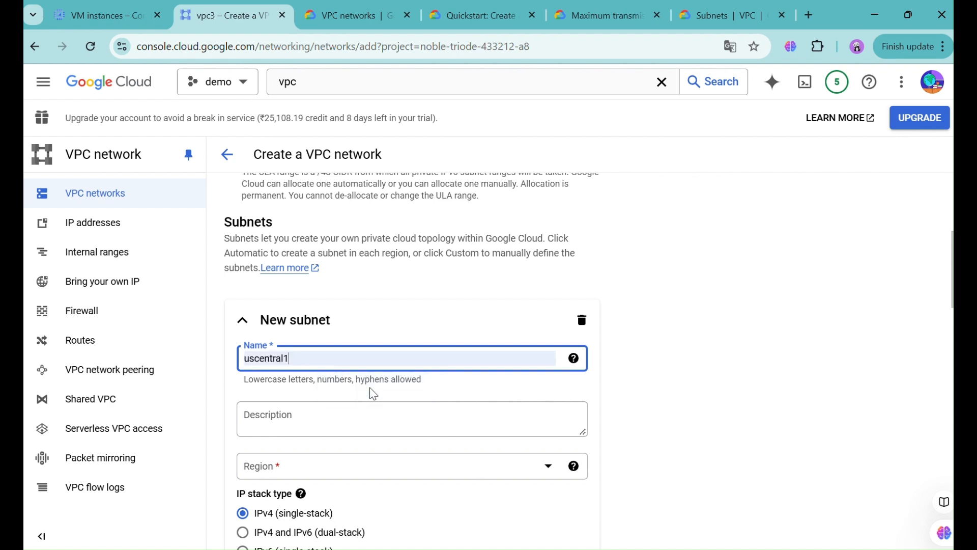
{"action": "scroll", "coordinate": [373, 394], "scroll_direction": "down", "scroll_amount": 3}
{"action": "left_click", "coordinate": [320, 283]}
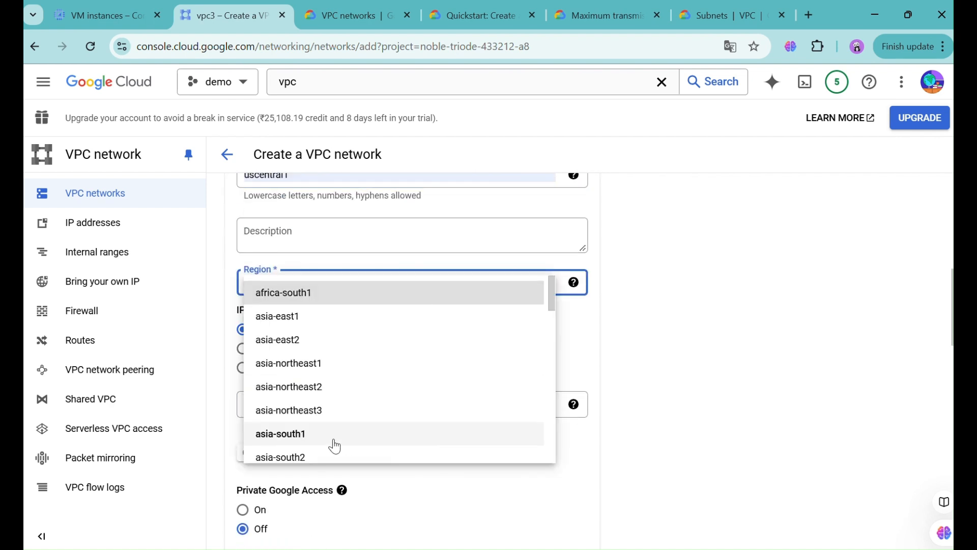
{"action": "scroll", "coordinate": [334, 446], "scroll_direction": "down", "scroll_amount": 10}
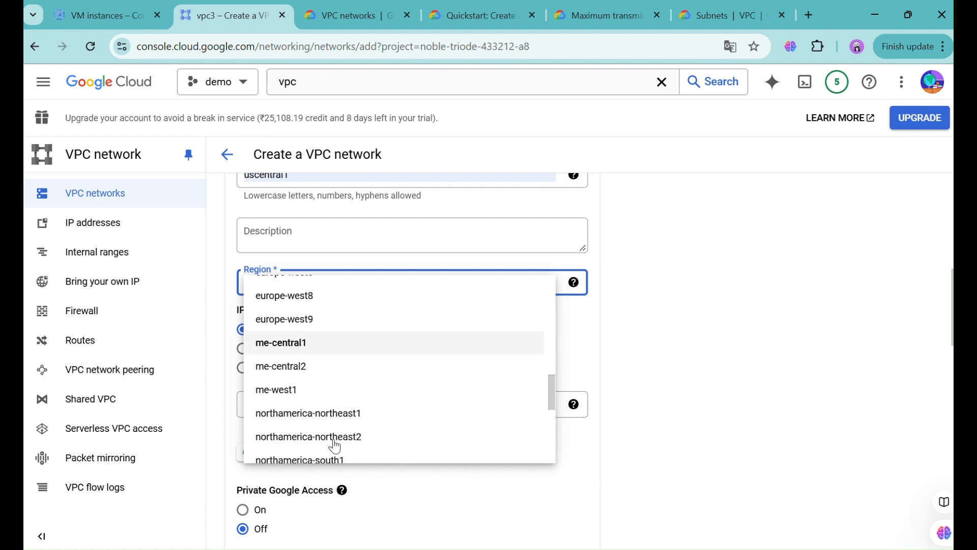
{"action": "scroll", "coordinate": [331, 391], "scroll_direction": "down", "scroll_amount": 3}
{"action": "left_click", "coordinate": [324, 335]}
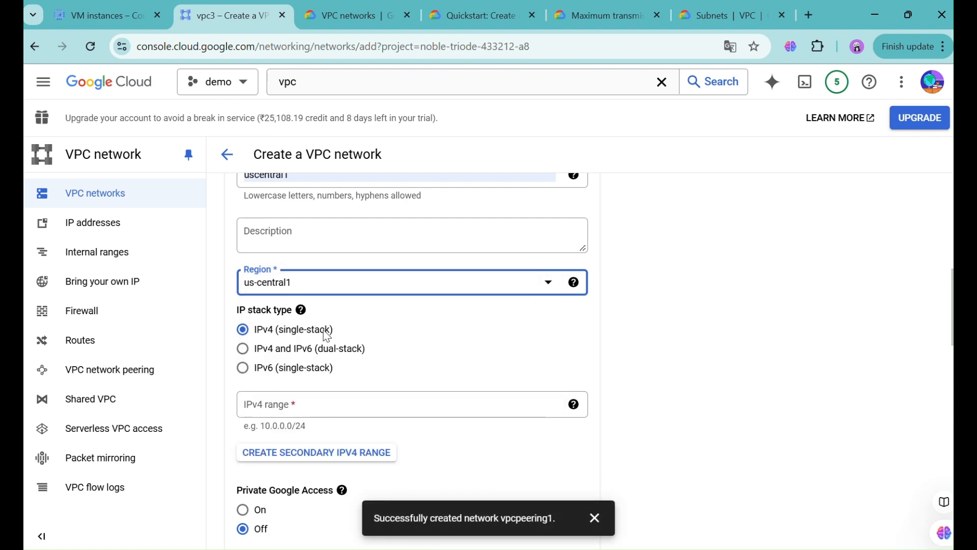
- Set the subnet's IPv4 range to 10.1.0.0/20
{"action": "left_click", "coordinate": [314, 404]}
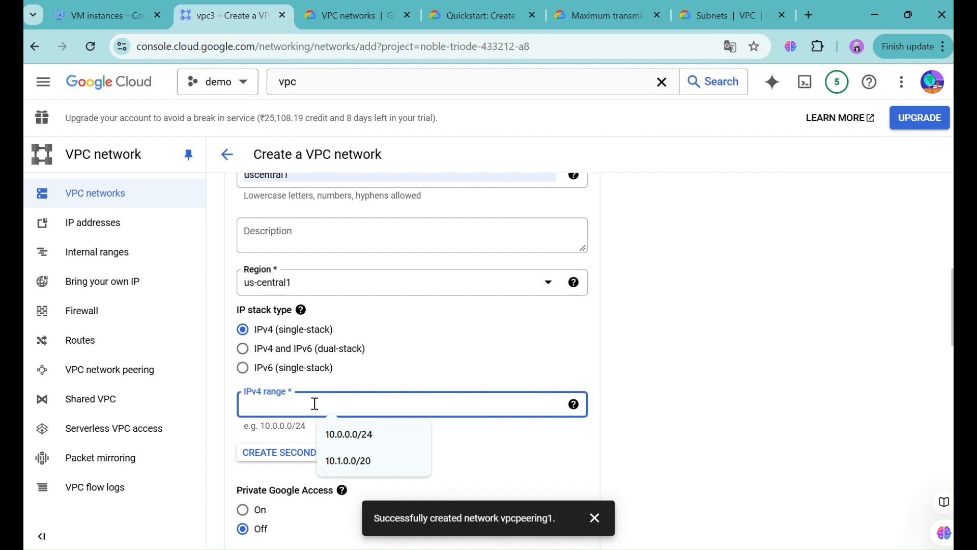
{"action": "left_click", "coordinate": [357, 464]}
{"action": "key", "text": "BackSpace"}
{"action": "type", "text": "4"}
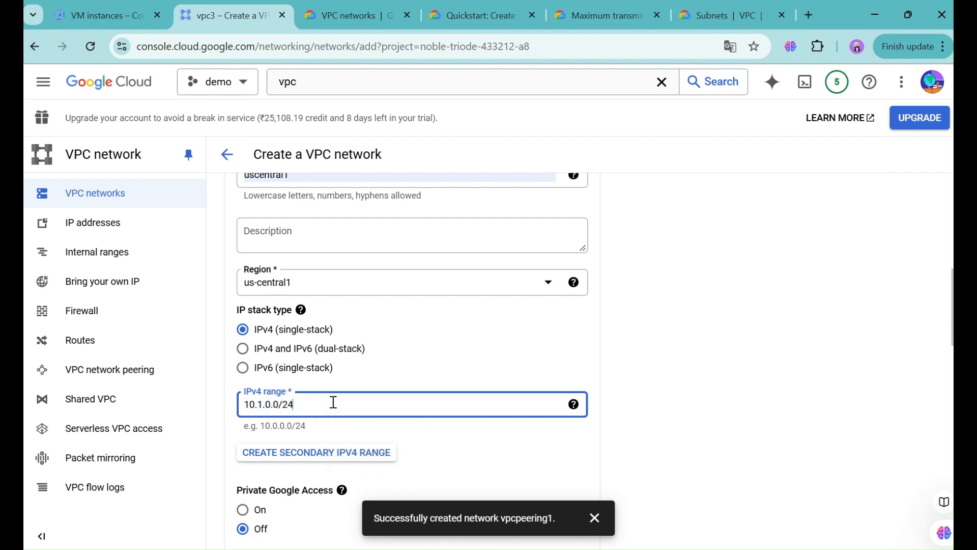
{"action": "key", "text": "BackSpace"}
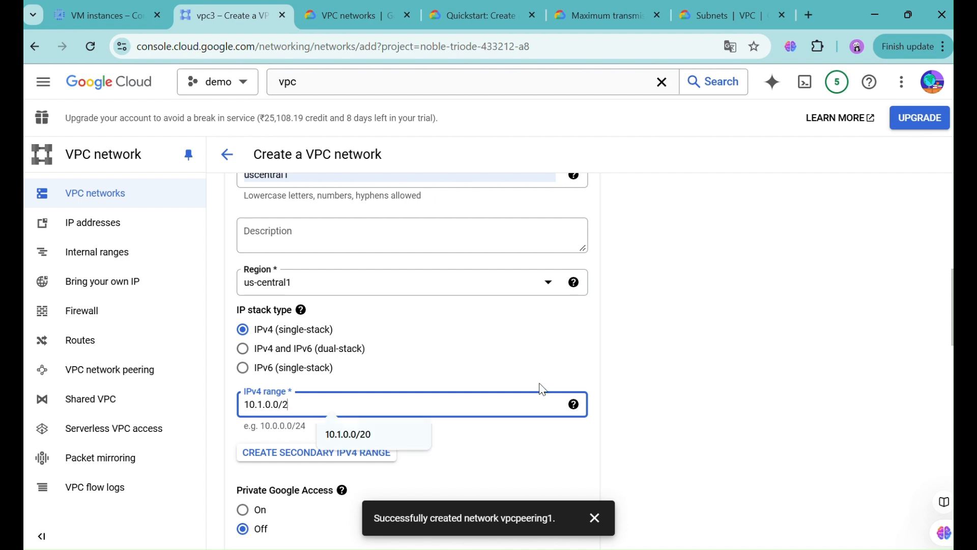
{"action": "type", "text": "0"}
- Turn on Private Google Access for the subnet and finish its definition
{"action": "scroll", "coordinate": [616, 394], "scroll_direction": "down", "scroll_amount": 3}
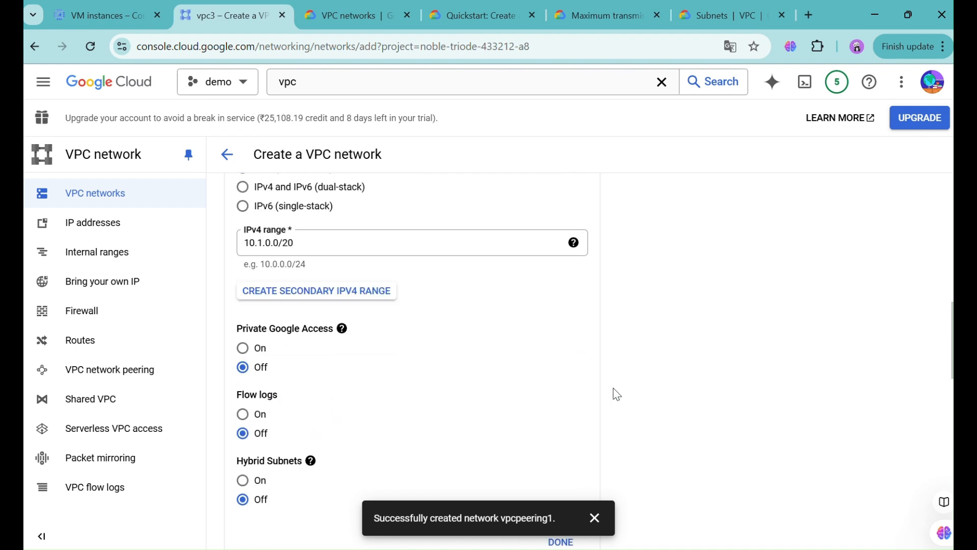
{"action": "right_click", "coordinate": [615, 393]}
{"action": "left_click", "coordinate": [244, 351]}
{"action": "left_click", "coordinate": [242, 348]}
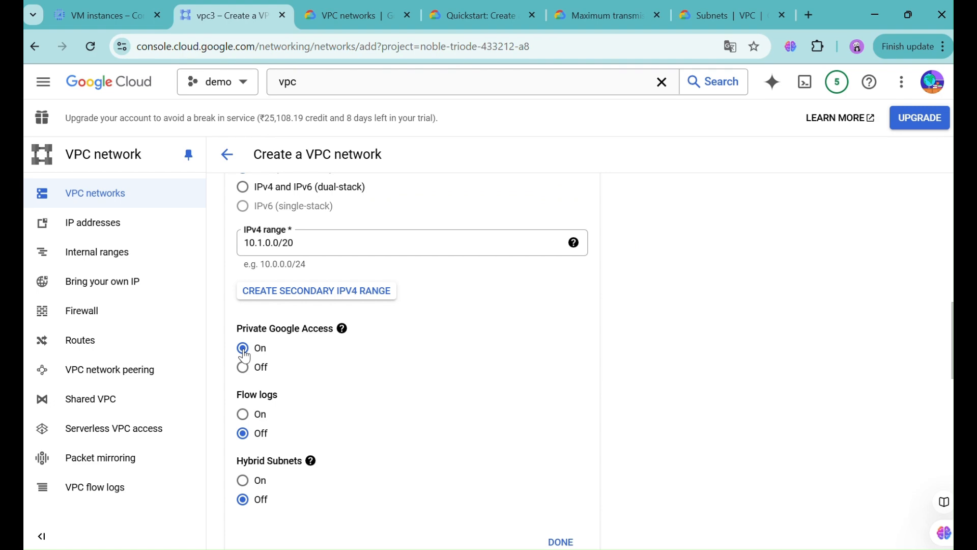
{"action": "scroll", "coordinate": [532, 417], "scroll_direction": "down", "scroll_amount": 2}
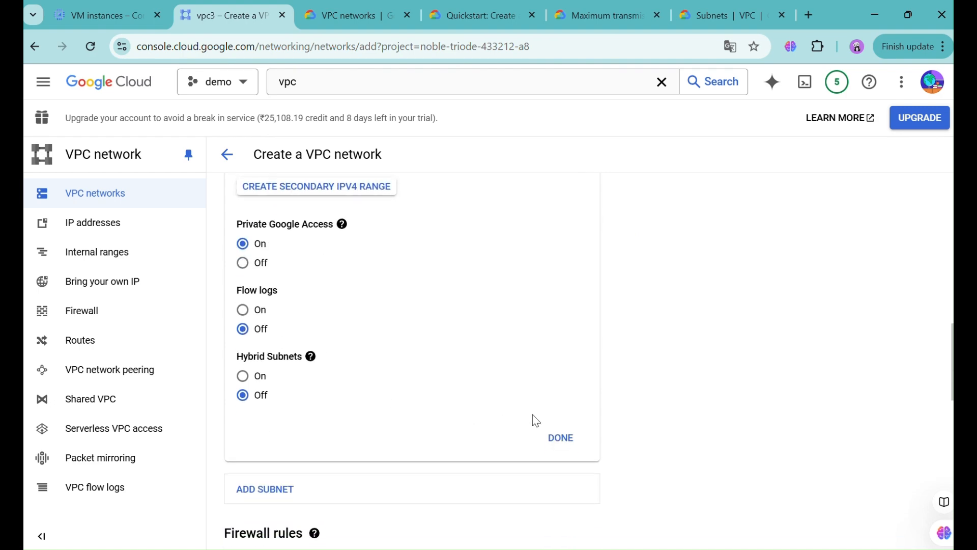
{"action": "left_click", "coordinate": [562, 435]}
- Create the vpcpeering2 network with the default routing and DNS settings, and dismiss the progress notification
{"action": "scroll", "coordinate": [569, 436], "scroll_direction": "down", "scroll_amount": 5}
{"action": "scroll", "coordinate": [374, 462], "scroll_direction": "down", "scroll_amount": 5}
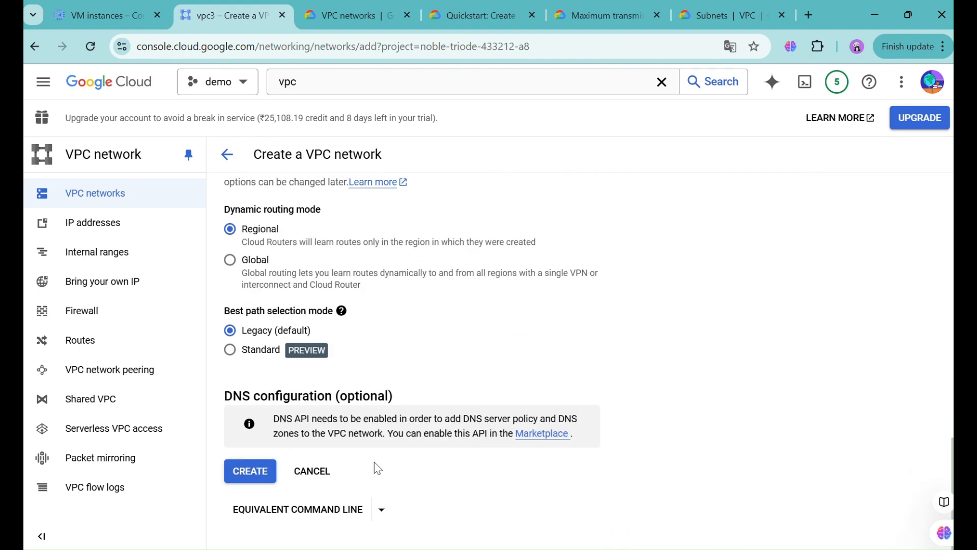
{"action": "left_click", "coordinate": [261, 470]}
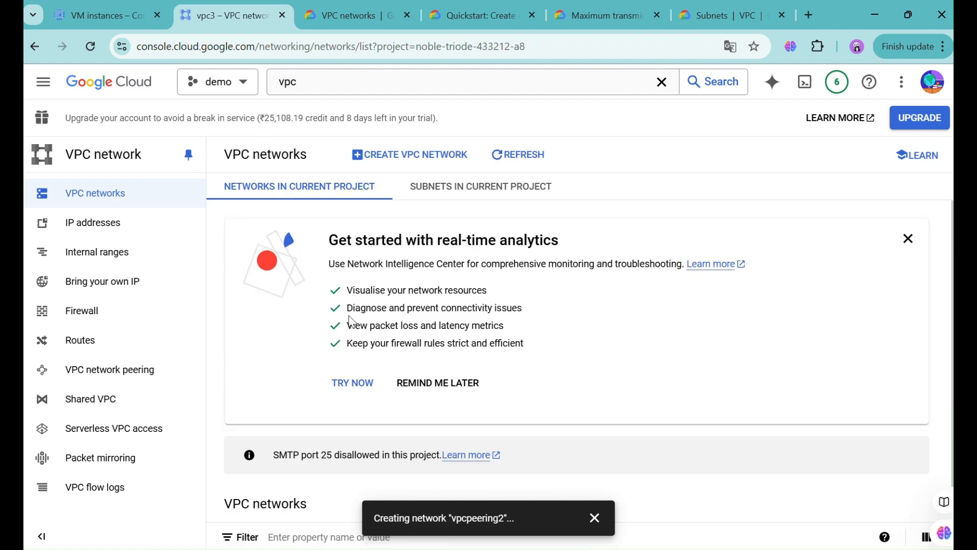
{"action": "scroll", "coordinate": [451, 363], "scroll_direction": "down", "scroll_amount": 3}
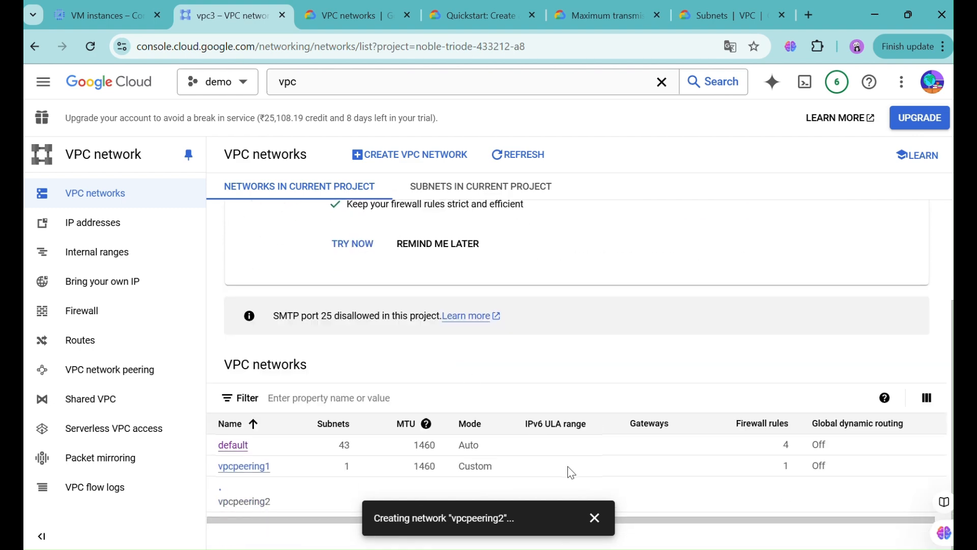
{"action": "left_click", "coordinate": [594, 518]}
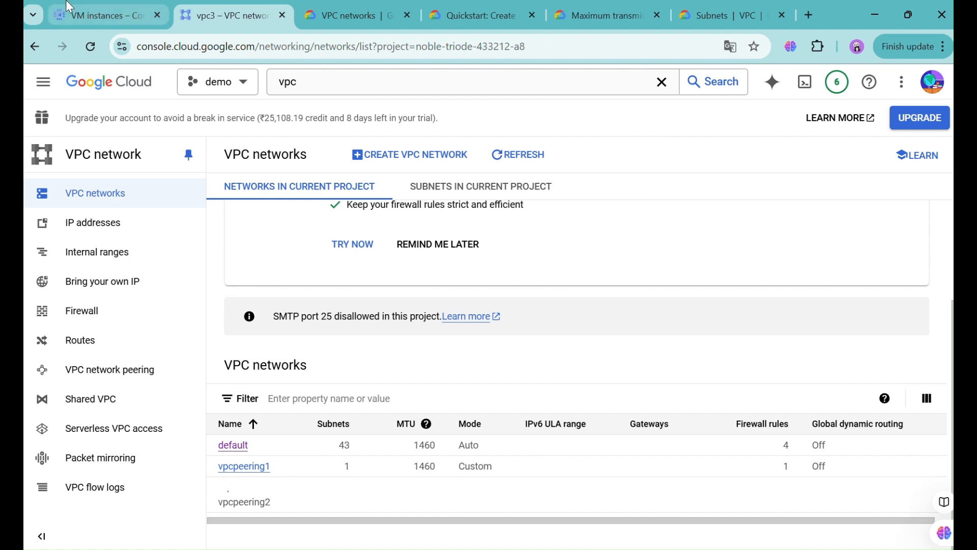
- Switch to the Compute Engine VM instances page and start a new instance named instancepeering1
{"action": "left_click", "coordinate": [75, 14]}
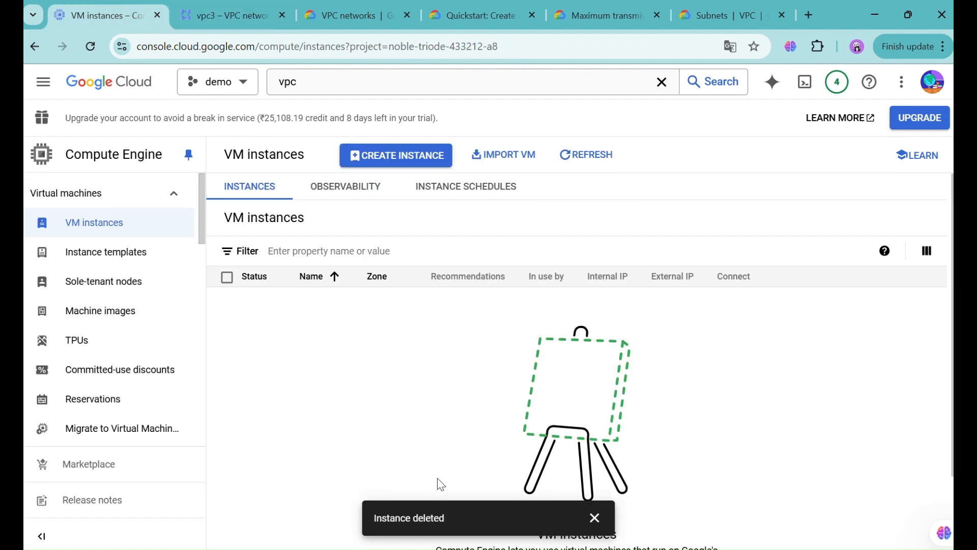
{"action": "left_click", "coordinate": [406, 166]}
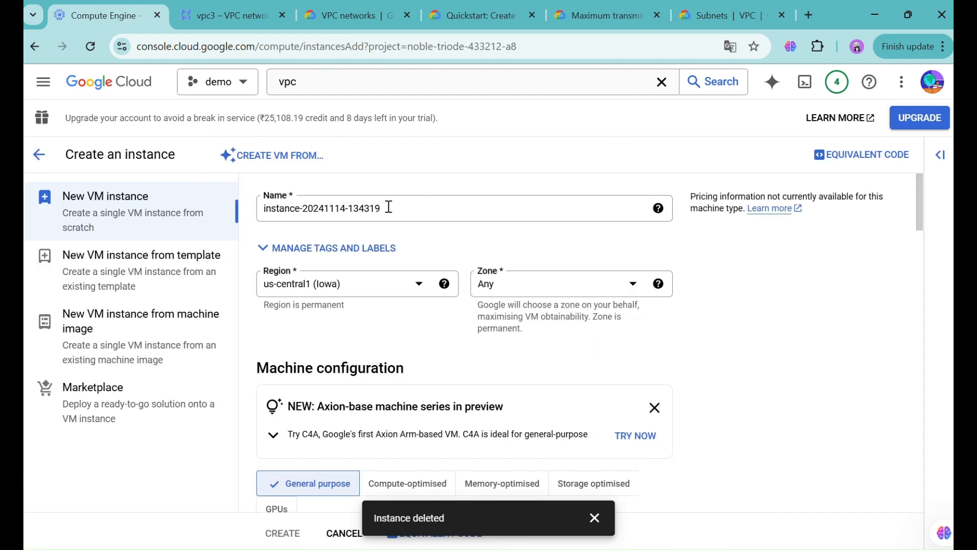
{"action": "left_click", "coordinate": [388, 207]}
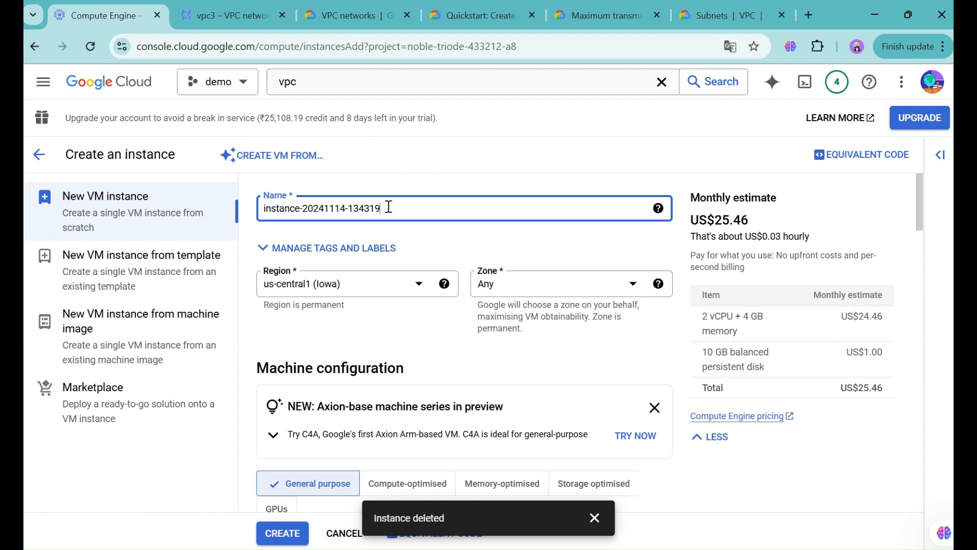
{"action": "triple_click", "coordinate": [388, 207]}
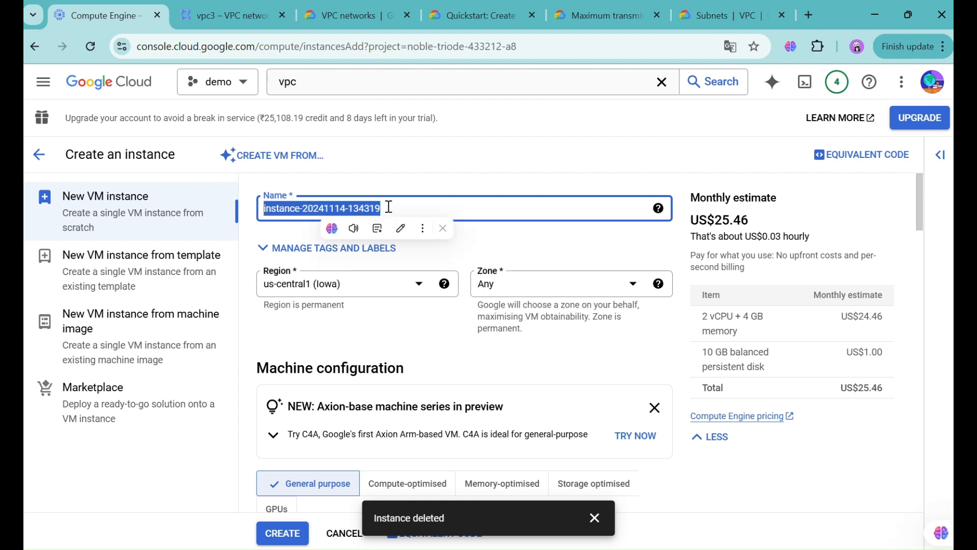
{"action": "type", "text": "instancepeering1"}
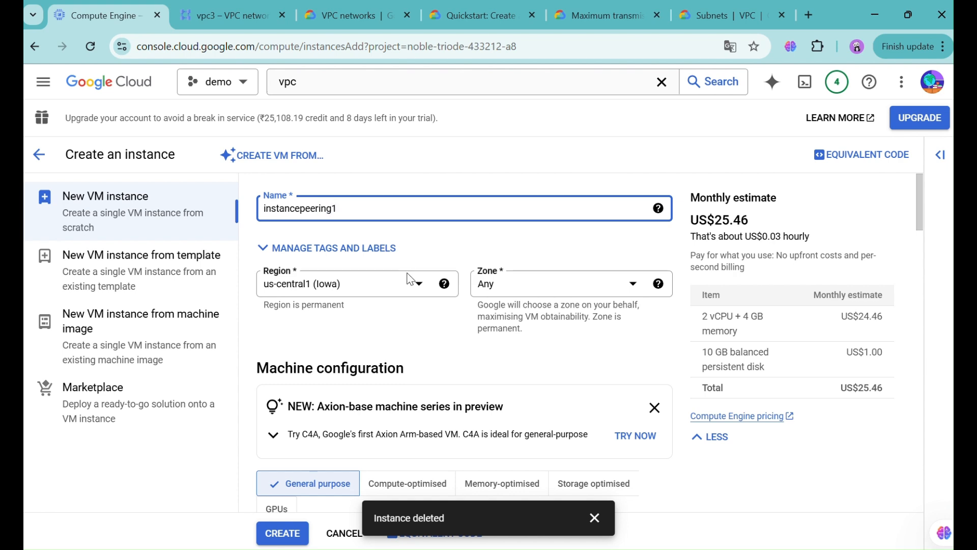
- Choose the N1 series and the shared-core f1-micro machine type for instancepeering1
{"action": "scroll", "coordinate": [328, 346], "scroll_direction": "down", "scroll_amount": 6}
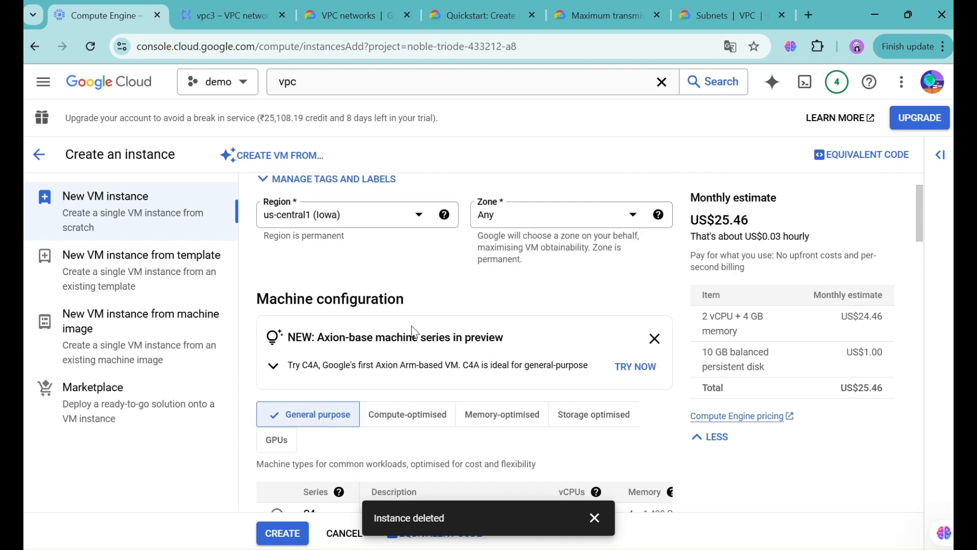
{"action": "left_click", "coordinate": [324, 463]}
{"action": "scroll", "coordinate": [318, 468], "scroll_direction": "down", "scroll_amount": 3}
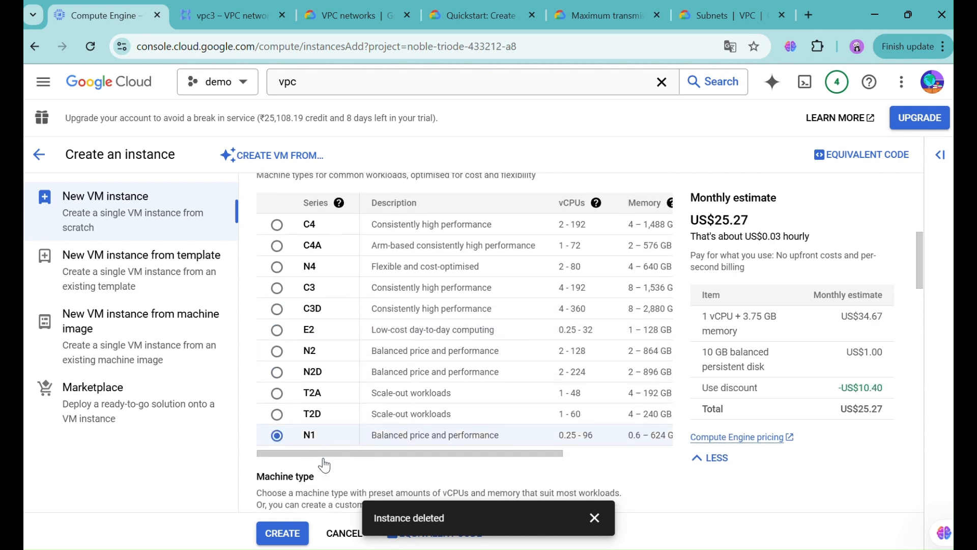
{"action": "left_click", "coordinate": [314, 468]}
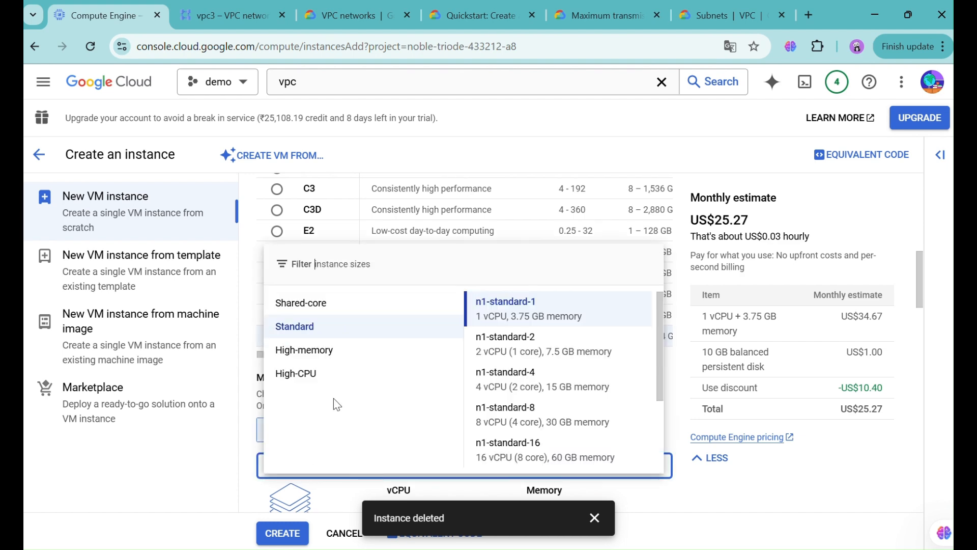
{"action": "left_click", "coordinate": [367, 306]}
{"action": "left_click", "coordinate": [487, 314]}
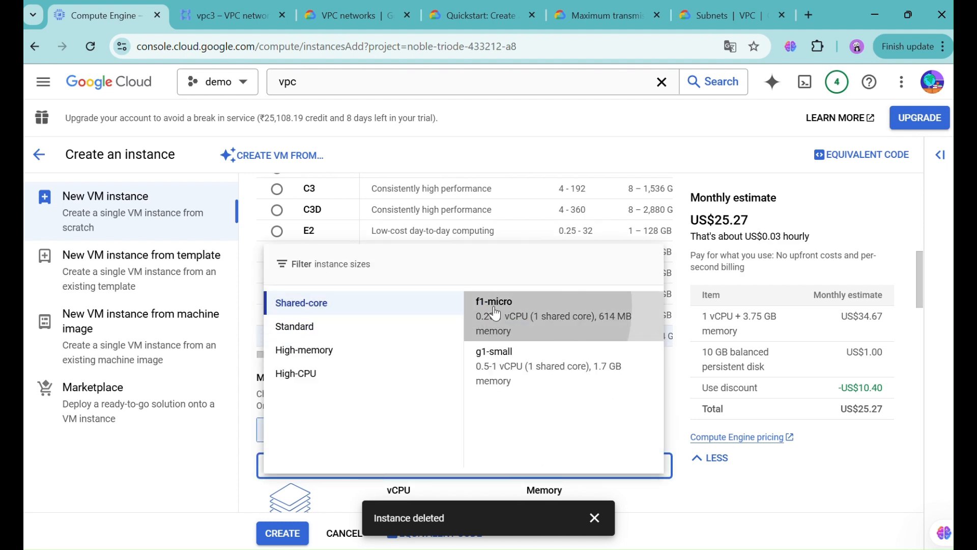
- In the advanced networking options, change the default network interface of instancepeering1 to the vpcpeering1 network
{"action": "scroll", "coordinate": [491, 311], "scroll_direction": "down", "scroll_amount": 8}
{"action": "scroll", "coordinate": [493, 307], "scroll_direction": "down", "scroll_amount": 10}
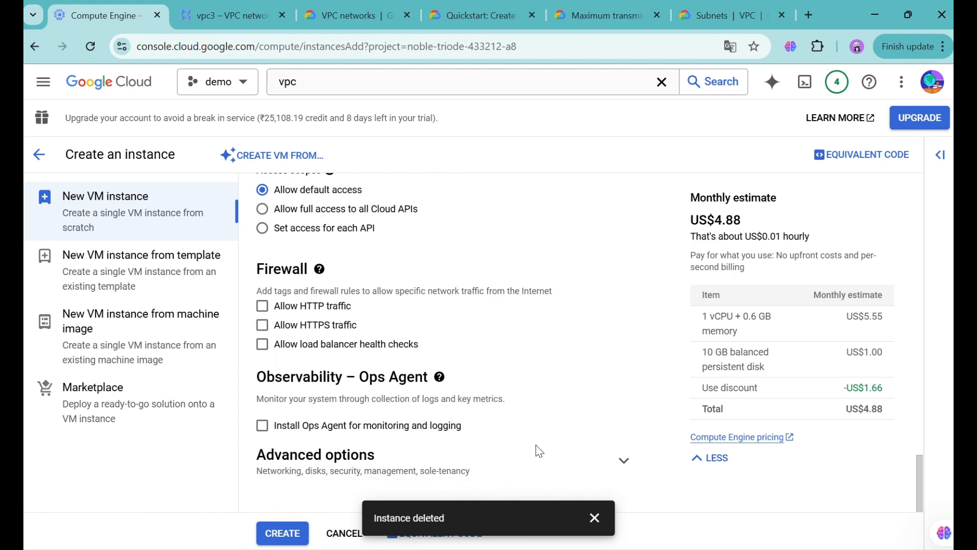
{"action": "left_click", "coordinate": [536, 464]}
{"action": "scroll", "coordinate": [537, 466], "scroll_direction": "down", "scroll_amount": 5}
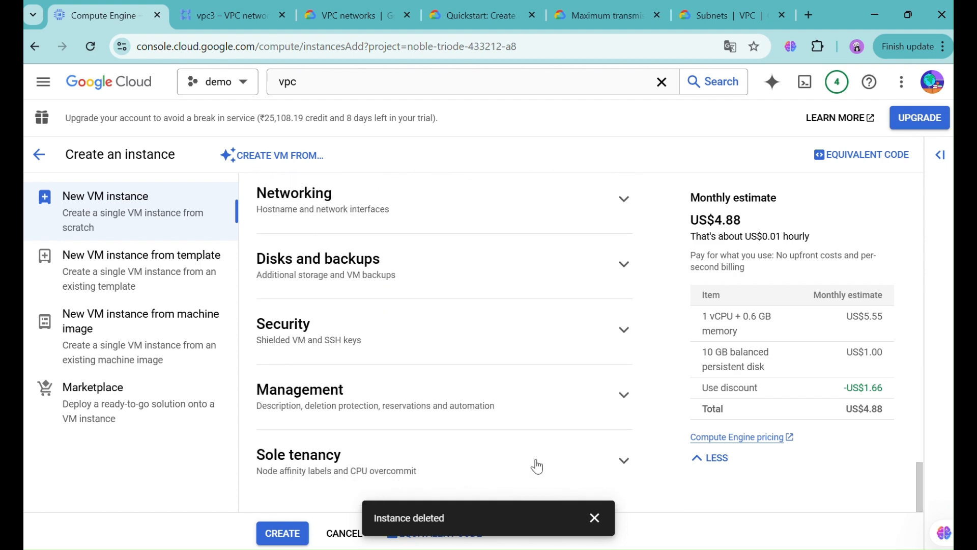
{"action": "left_click", "coordinate": [444, 219]}
{"action": "scroll", "coordinate": [419, 362], "scroll_direction": "down", "scroll_amount": 5}
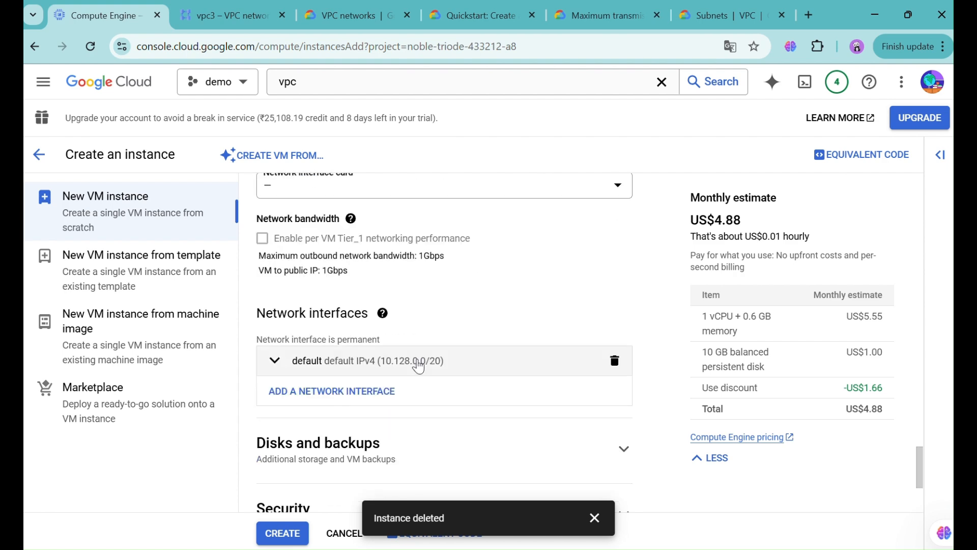
{"action": "left_click", "coordinate": [419, 366]}
{"action": "left_click", "coordinate": [413, 418]}
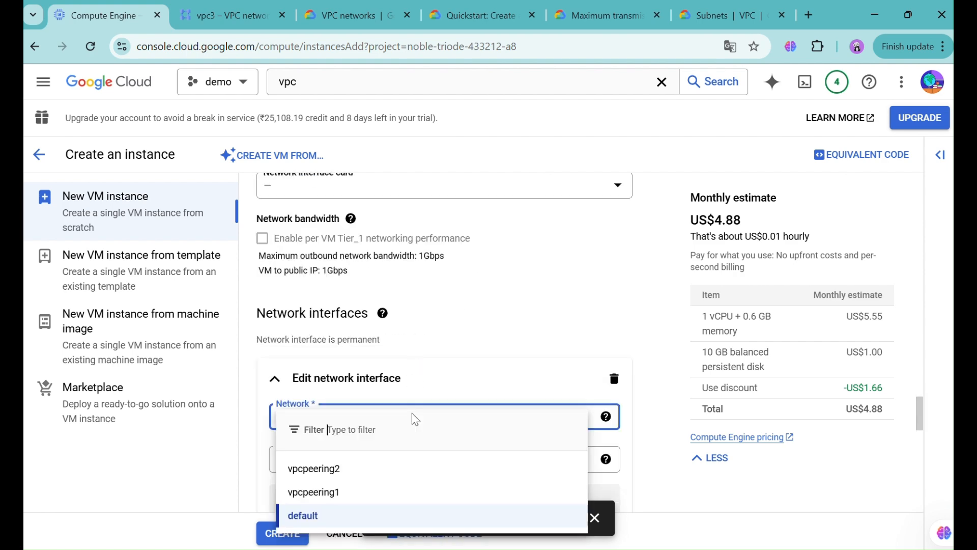
{"action": "left_click", "coordinate": [394, 493]}
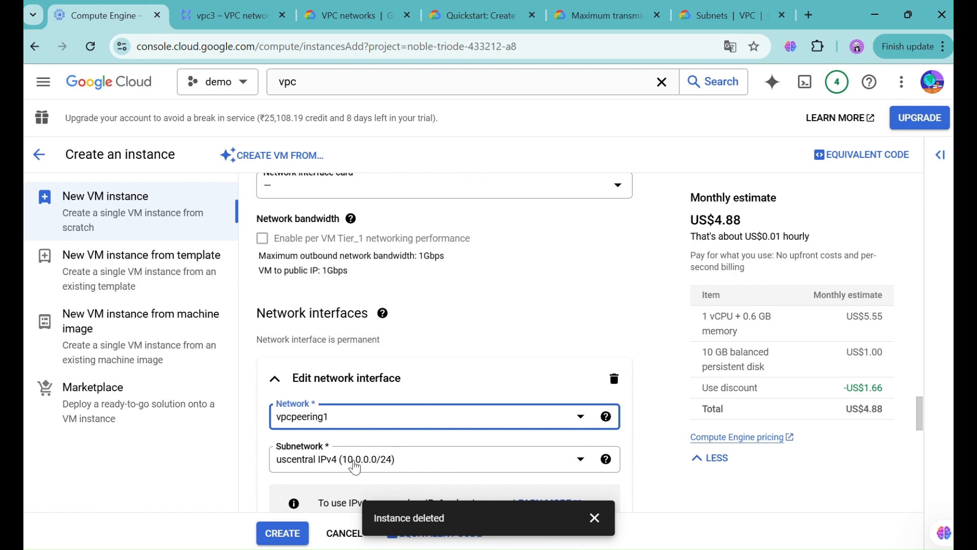
- Create instancepeering1, leaving the IP stack and address settings of its network interface at their defaults
{"action": "scroll", "coordinate": [355, 471], "scroll_direction": "down", "scroll_amount": 3}
{"action": "scroll", "coordinate": [355, 467], "scroll_direction": "down", "scroll_amount": 2}
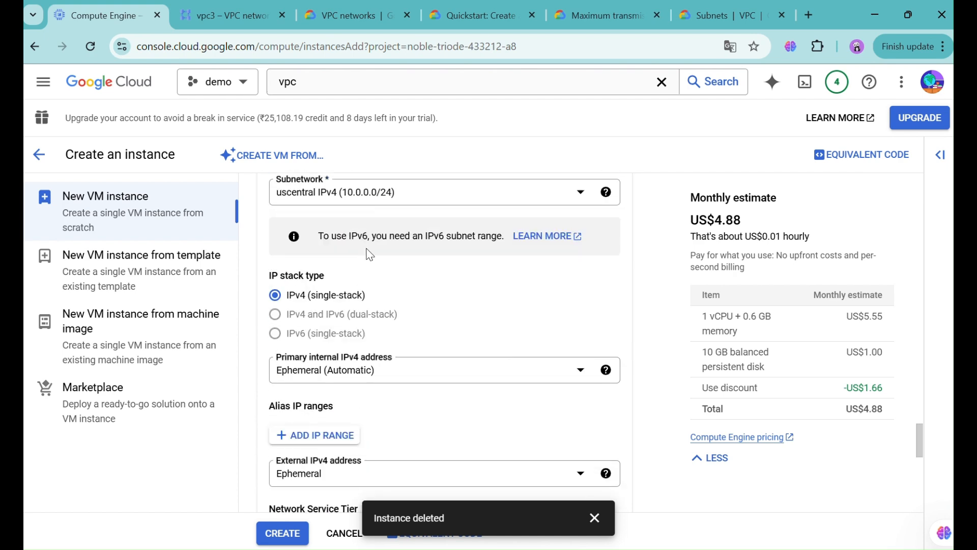
{"action": "scroll", "coordinate": [370, 253], "scroll_direction": "down", "scroll_amount": 2}
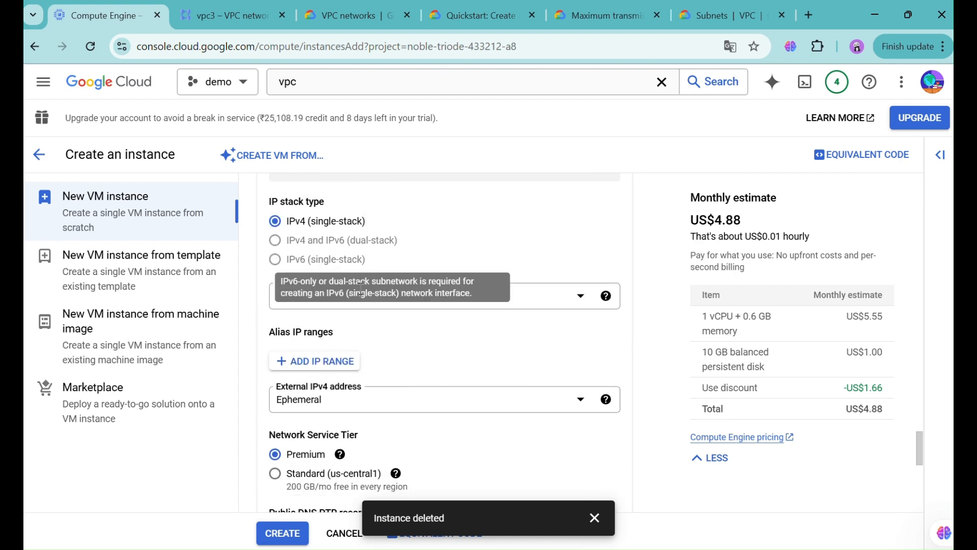
{"action": "left_click", "coordinate": [283, 533]}
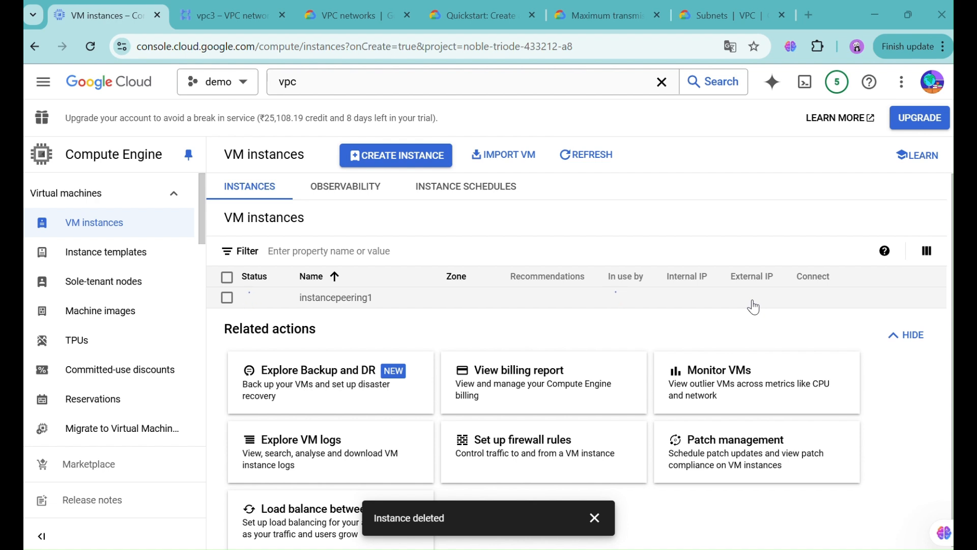
- Start a second VM instance named instancepeering2
{"action": "left_click", "coordinate": [393, 159]}
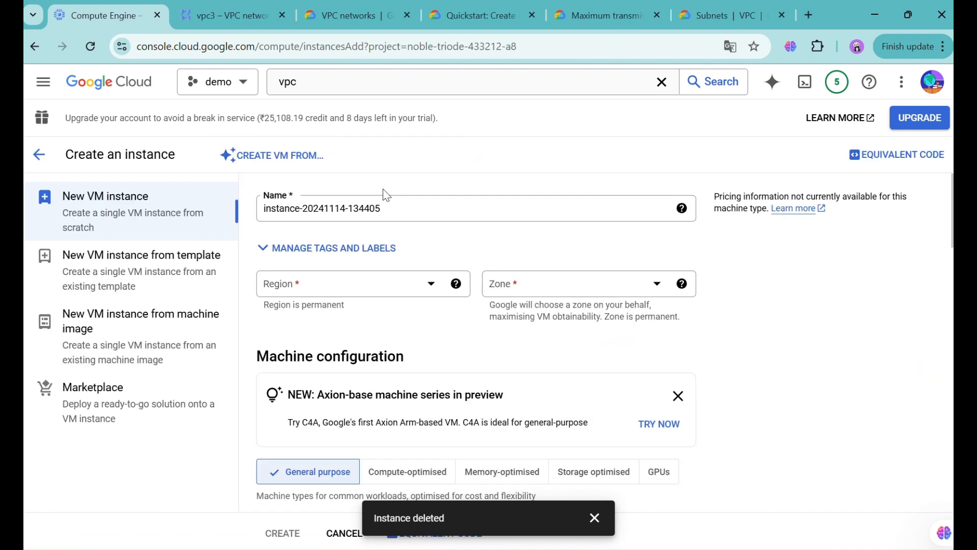
{"action": "double_click", "coordinate": [385, 206]}
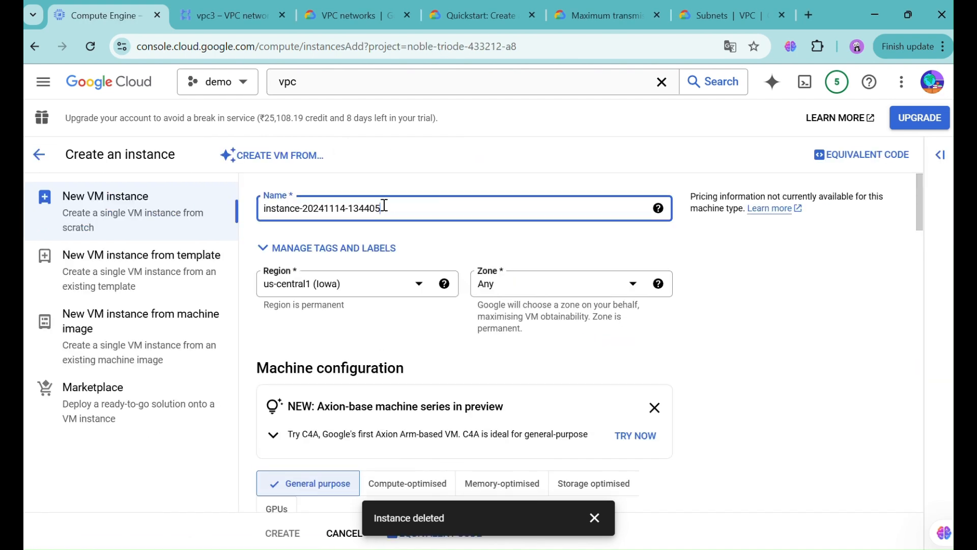
{"action": "triple_click", "coordinate": [385, 206]}
{"action": "type", "text": "ince"}
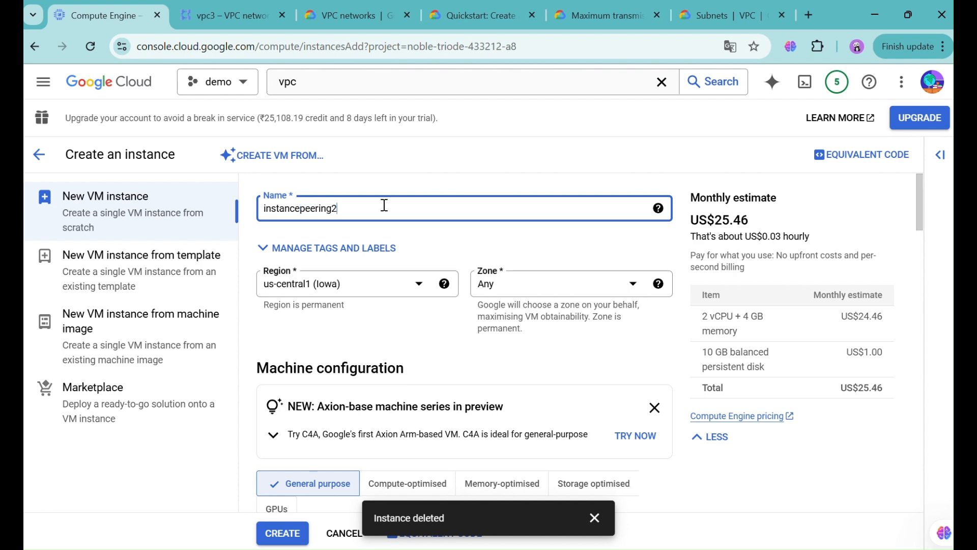
{"action": "scroll", "coordinate": [416, 324], "scroll_direction": "down", "scroll_amount": 9}
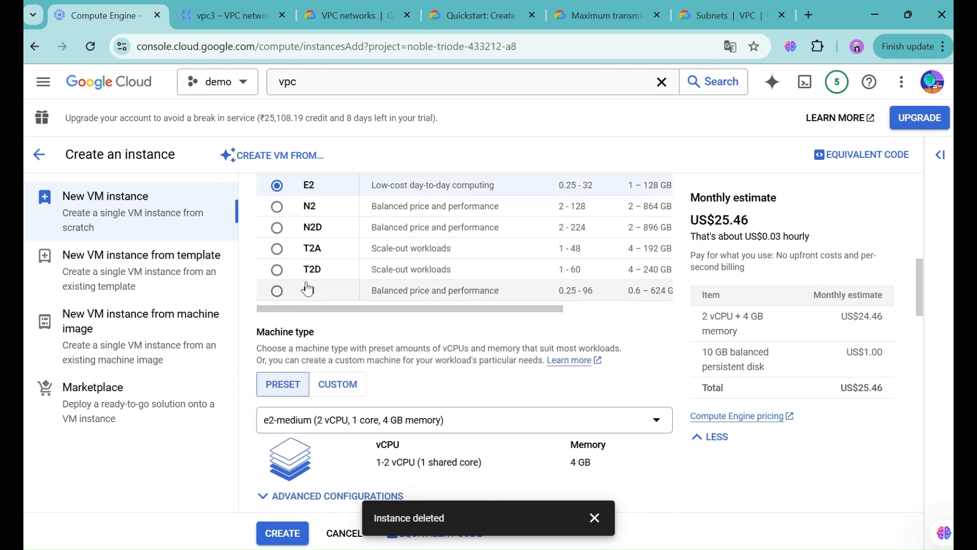
- Choose the N1 series and the shared-core f1-micro machine type for instancepeering2
{"action": "left_click", "coordinate": [307, 289]}
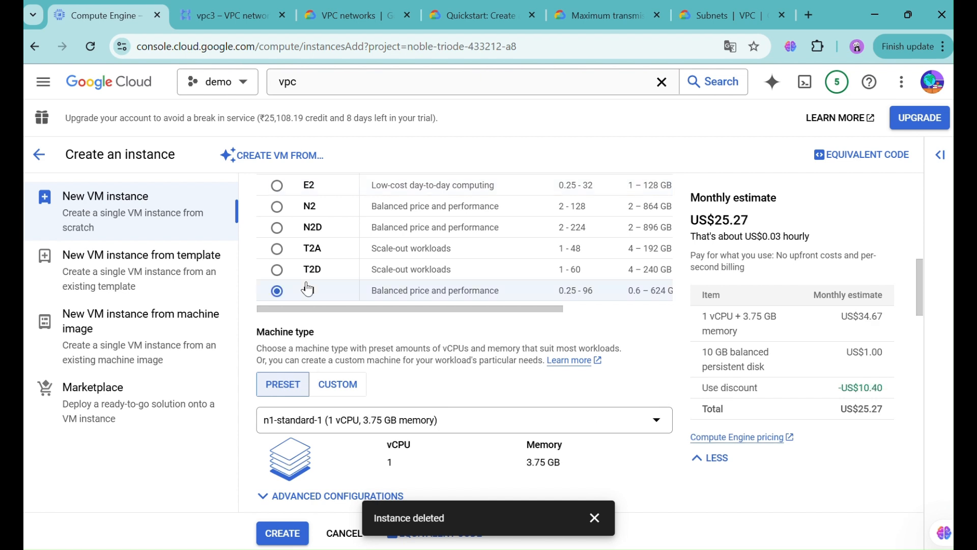
{"action": "left_click", "coordinate": [369, 420]}
{"action": "left_click", "coordinate": [335, 257]}
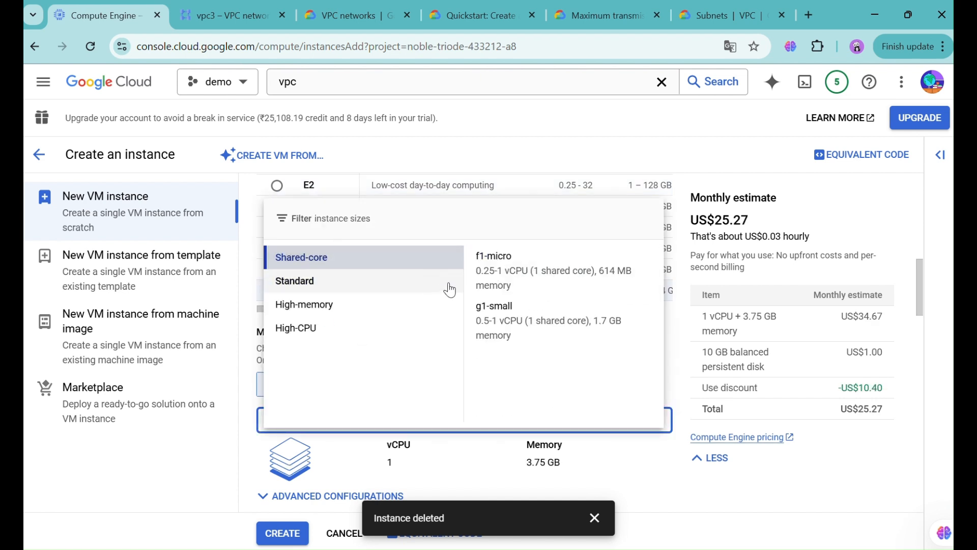
{"action": "left_click", "coordinate": [497, 275]}
- In the advanced networking options, change the default network interface of instancepeering2 to the vpcpeering2 network
{"action": "scroll", "coordinate": [477, 352], "scroll_direction": "down", "scroll_amount": 8}
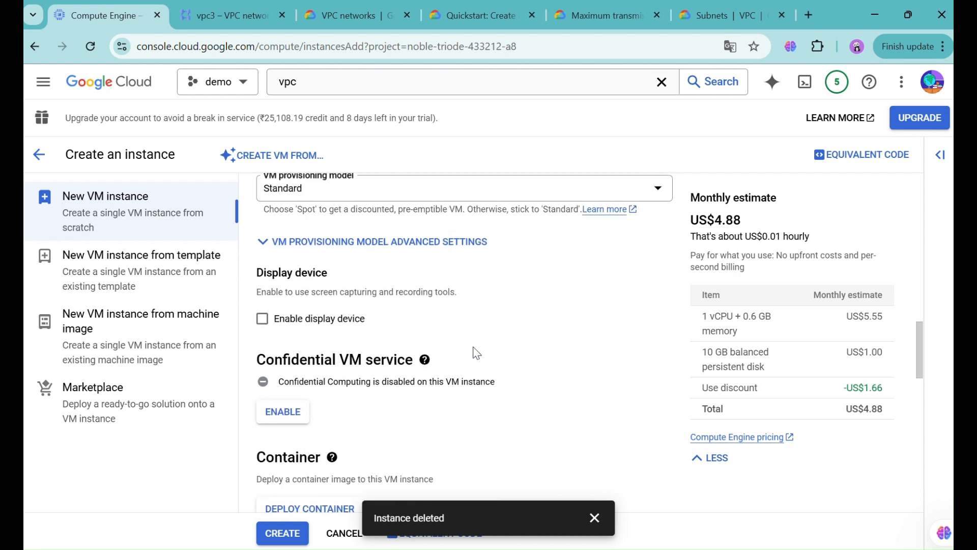
{"action": "scroll", "coordinate": [477, 352], "scroll_direction": "down", "scroll_amount": 10}
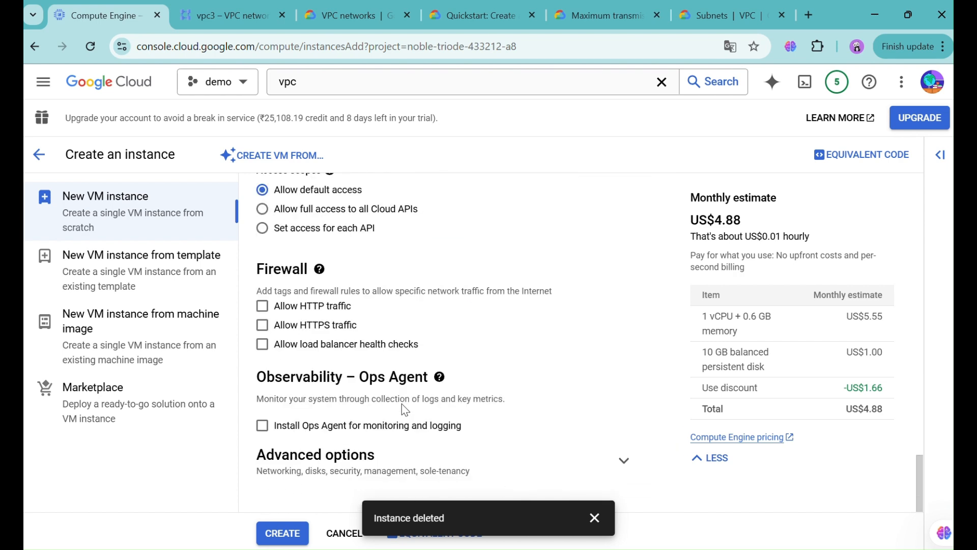
{"action": "left_click", "coordinate": [429, 460]}
{"action": "scroll", "coordinate": [430, 459], "scroll_direction": "down", "scroll_amount": 5}
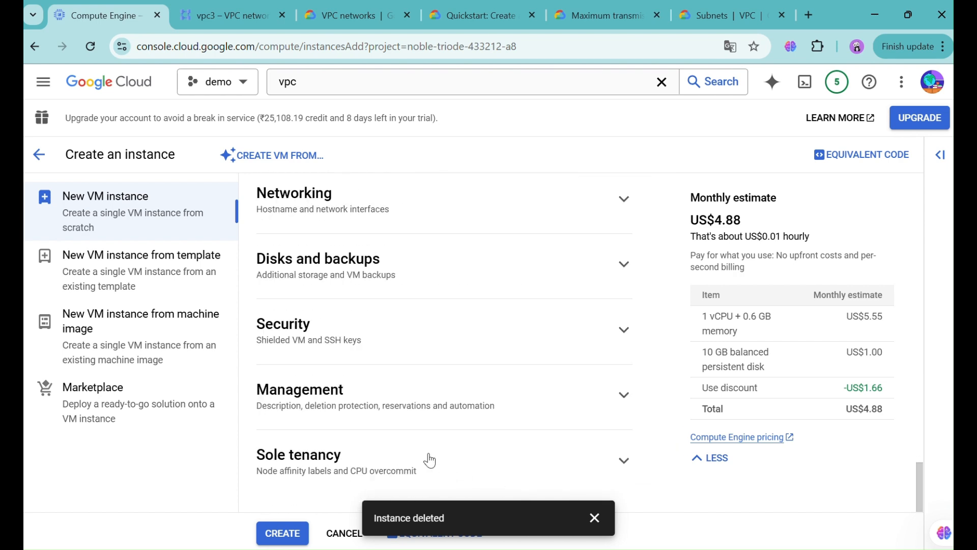
{"action": "left_click", "coordinate": [387, 218]}
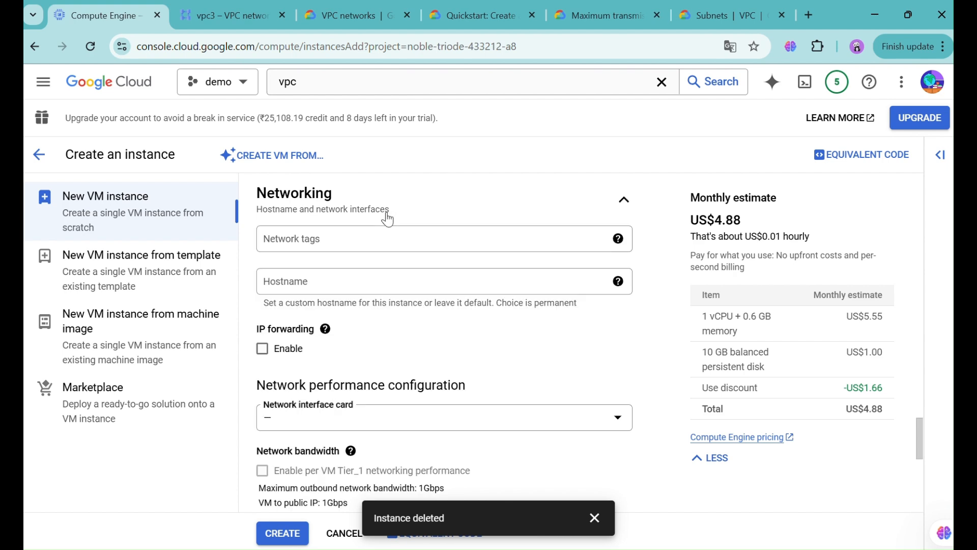
{"action": "scroll", "coordinate": [355, 353], "scroll_direction": "down", "scroll_amount": 5}
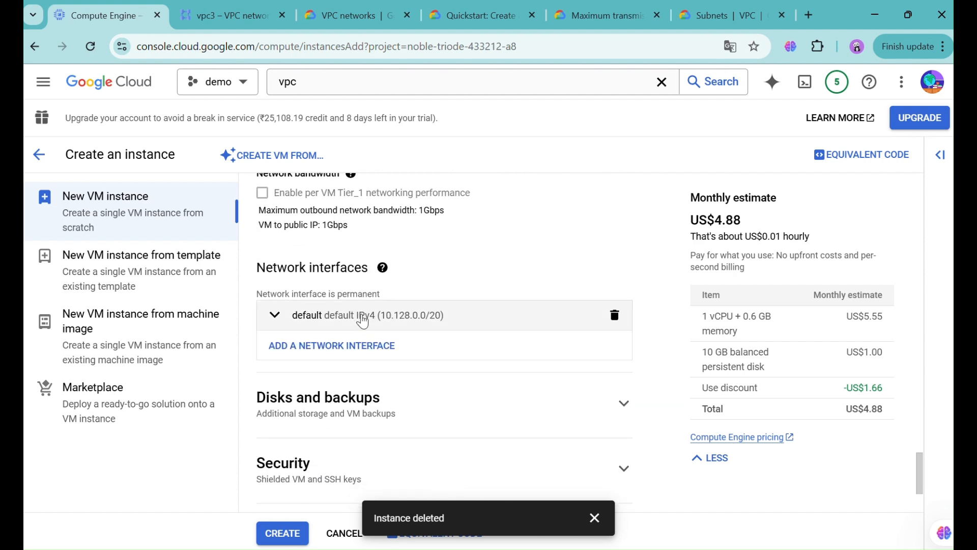
{"action": "left_click", "coordinate": [363, 320]}
{"action": "left_click", "coordinate": [353, 375]}
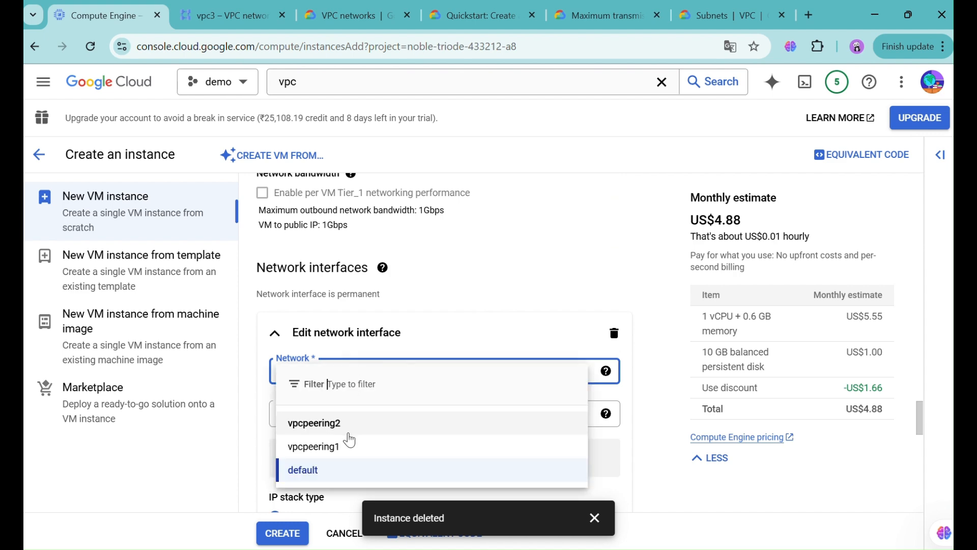
{"action": "left_click", "coordinate": [349, 433]}
- Create instancepeering2, keeping the default IP stack, address and service tier settings of its network interface
{"action": "scroll", "coordinate": [347, 429], "scroll_direction": "down", "scroll_amount": 5}
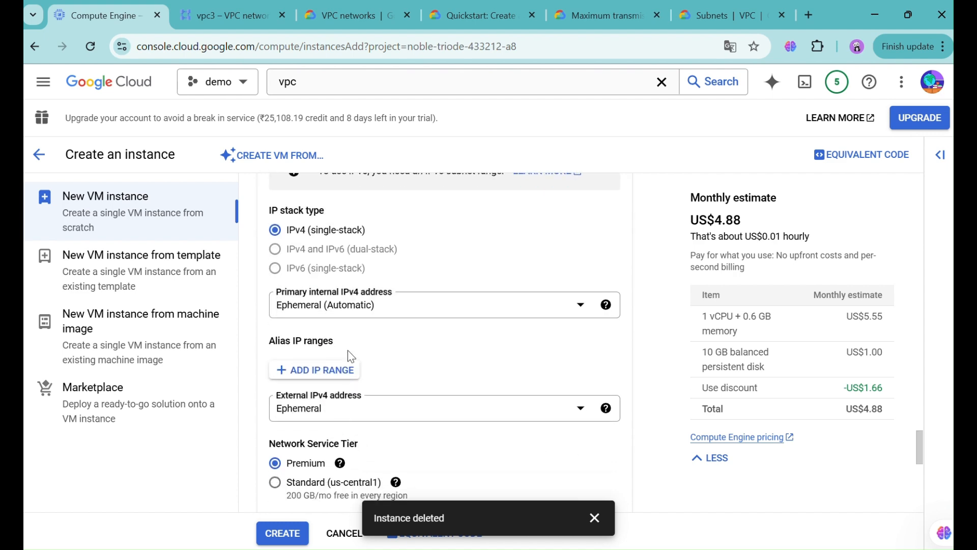
{"action": "scroll", "coordinate": [347, 350], "scroll_direction": "down", "scroll_amount": 4}
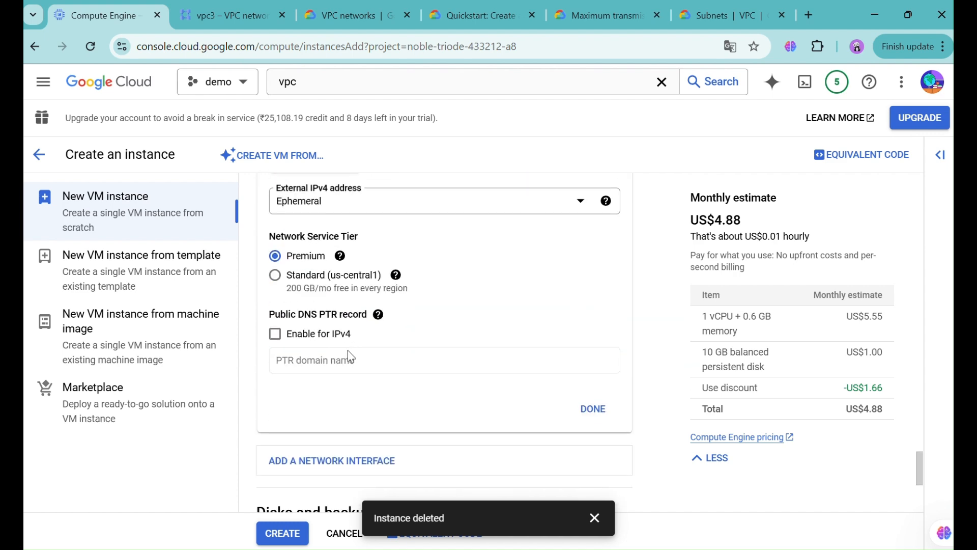
{"action": "left_click", "coordinate": [592, 411]}
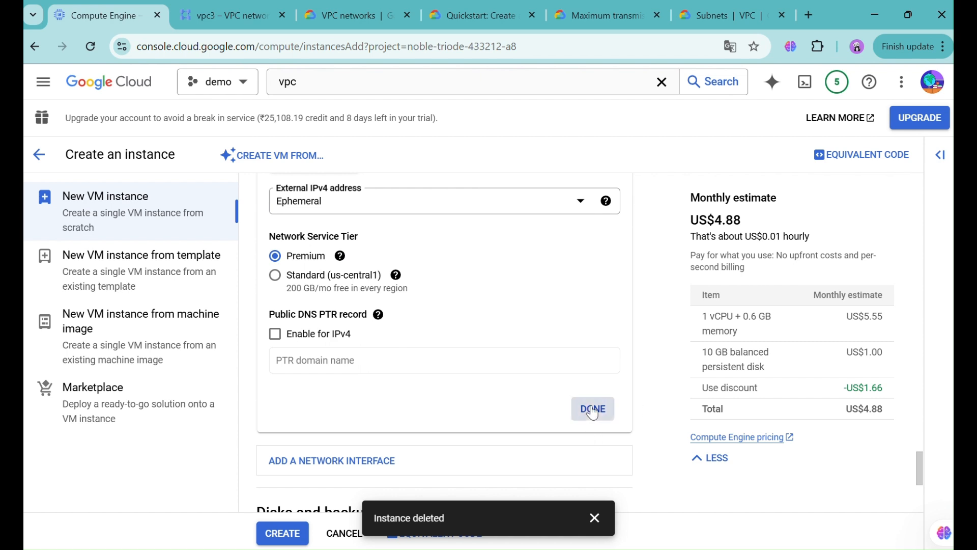
{"action": "left_click", "coordinate": [283, 531]}
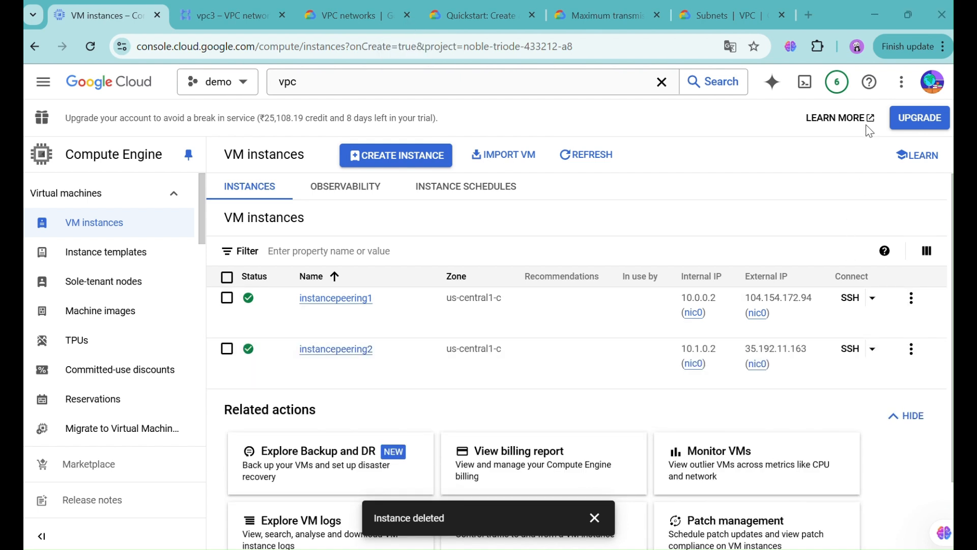
- Open an SSH-in-browser session to instancepeering1, authorise the connection, and reposition and widen its window
{"action": "mouse_move", "coordinate": [691, 300]}
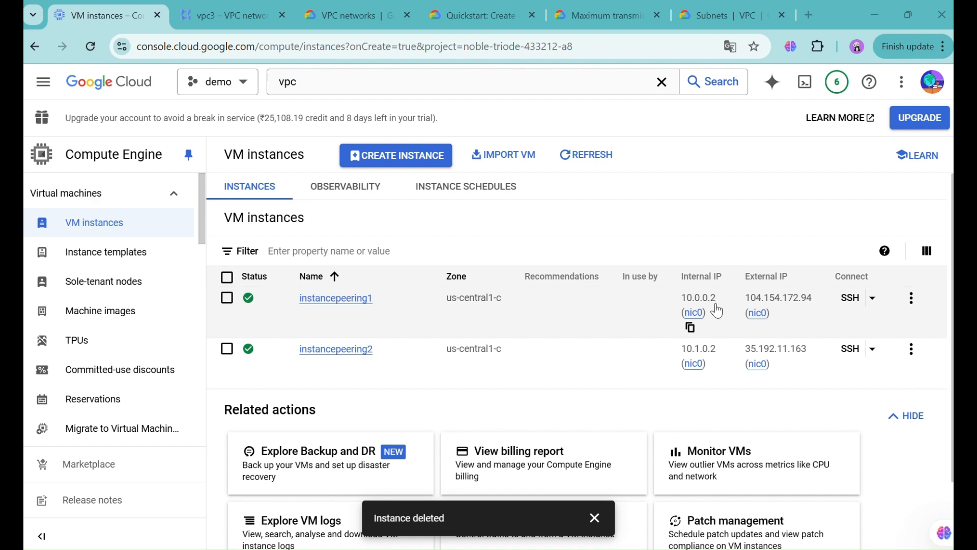
{"action": "mouse_move", "coordinate": [698, 357]}
{"action": "left_click", "coordinate": [841, 303]}
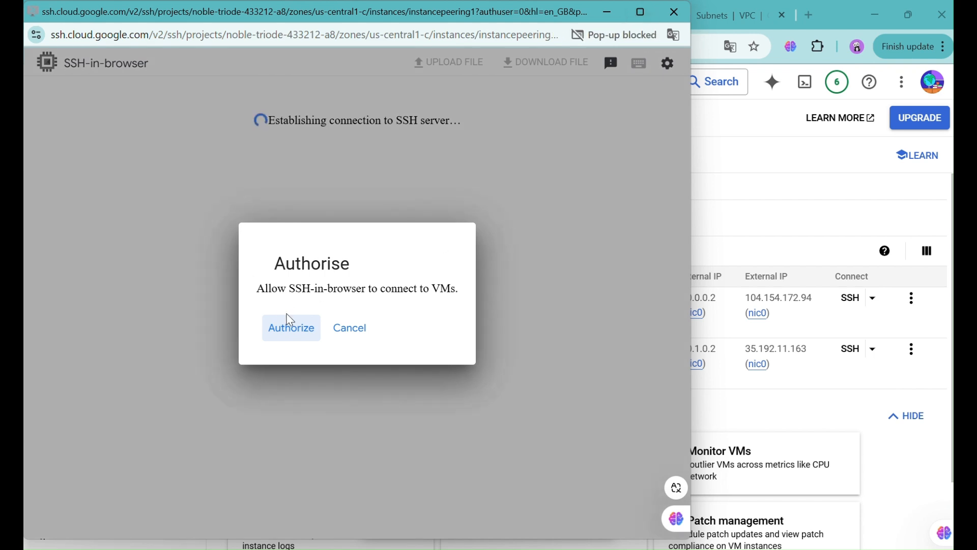
{"action": "left_click", "coordinate": [290, 326]}
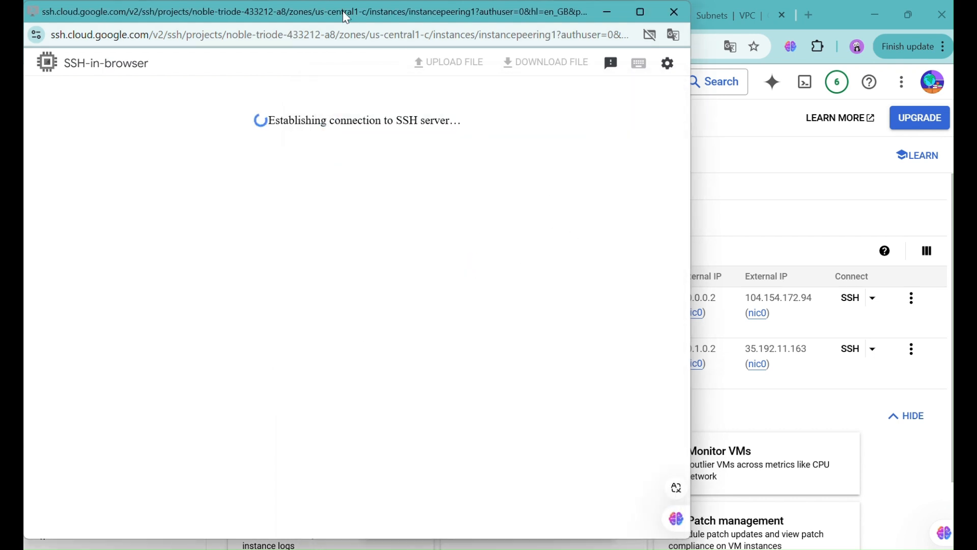
{"action": "left_click_drag", "start_coordinate": [344, 11], "coordinate": [481, 89]}
{"action": "left_click_drag", "start_coordinate": [503, 82], "coordinate": [408, 39]}
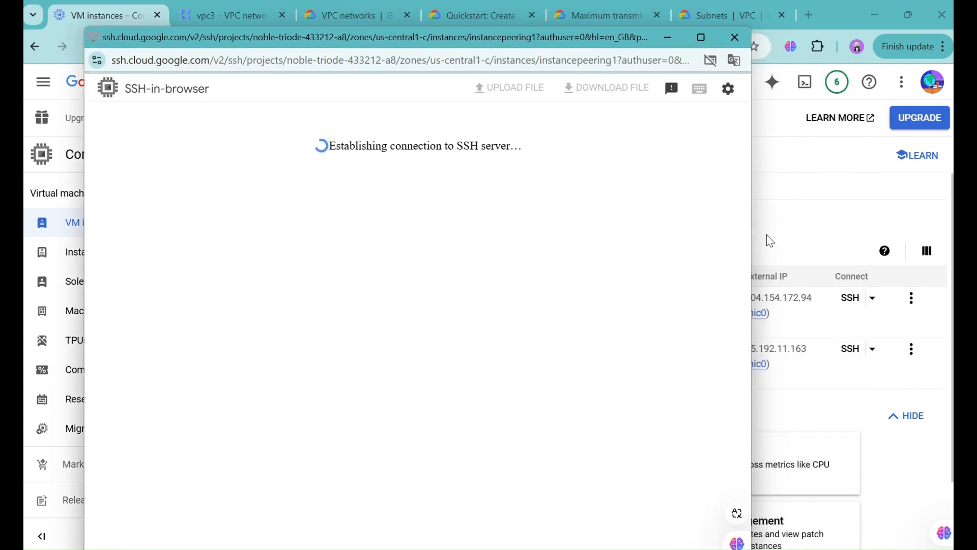
{"action": "left_click_drag", "start_coordinate": [755, 232], "coordinate": [890, 213]}
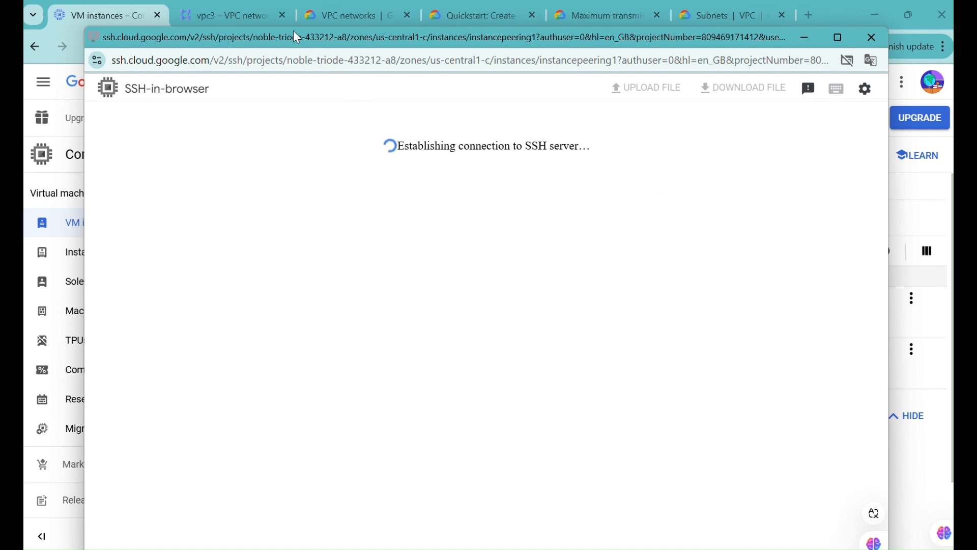
- Examine the project's existing VPC firewall rules, and return to the list of VPC networks
{"action": "left_click", "coordinate": [222, 7]}
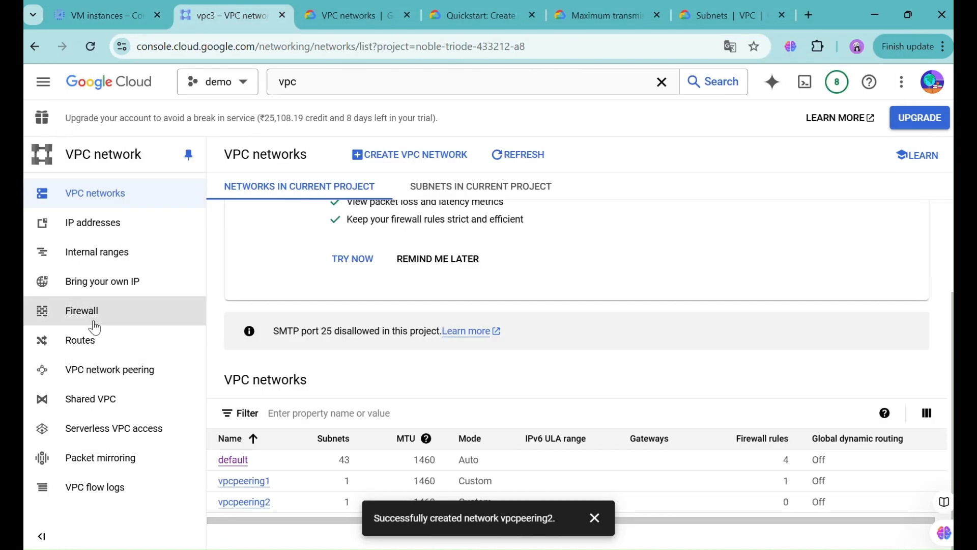
{"action": "left_click", "coordinate": [89, 319]}
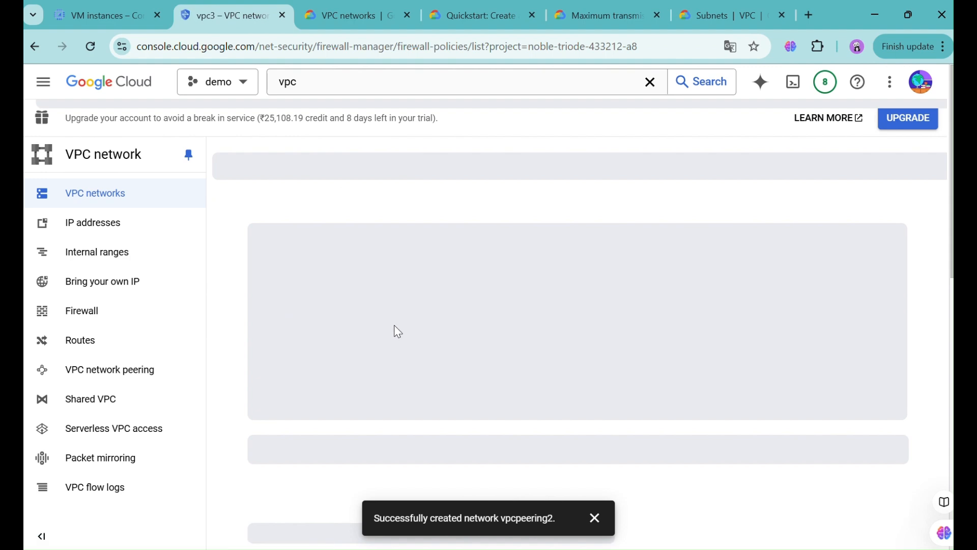
{"action": "scroll", "coordinate": [395, 332], "scroll_direction": "down", "scroll_amount": 3}
{"action": "scroll", "coordinate": [395, 332], "scroll_direction": "down", "scroll_amount": 2}
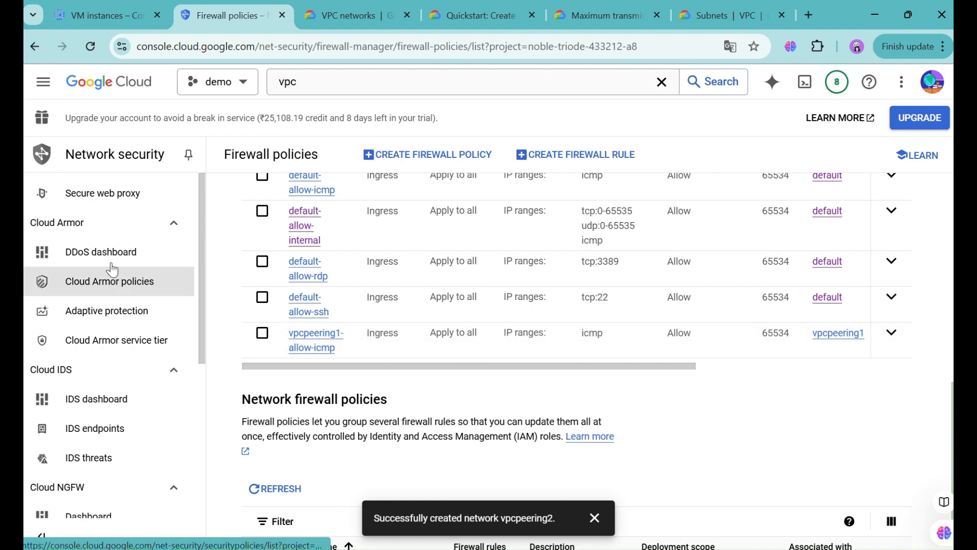
{"action": "left_click", "coordinate": [34, 45]}
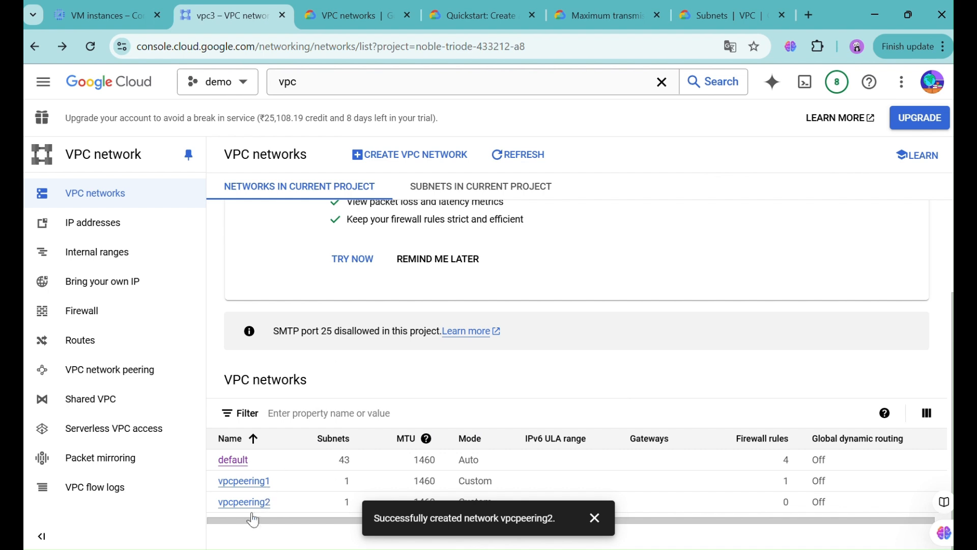
- Start a new firewall rule for the vpcpeering2 network and name it icmp
{"action": "left_click", "coordinate": [247, 503]}
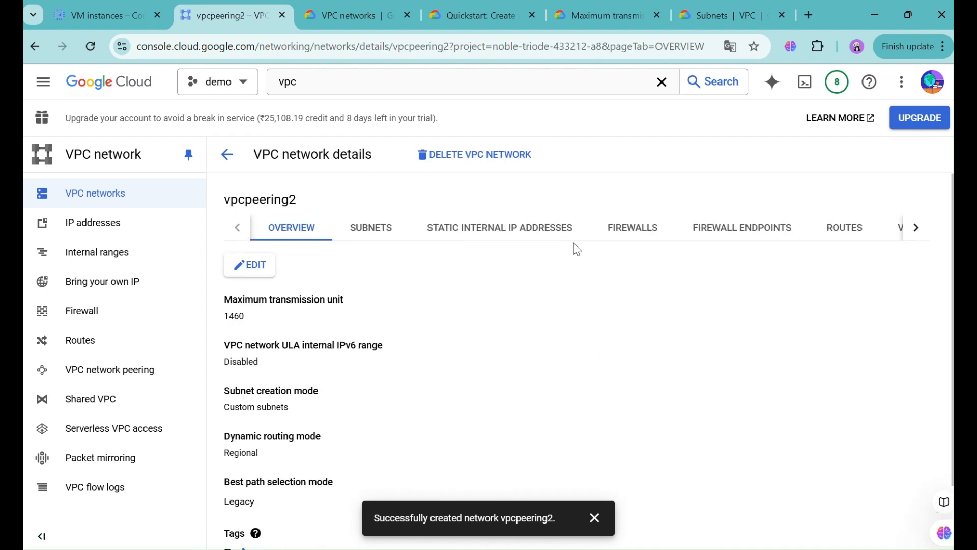
{"action": "left_click", "coordinate": [642, 232]}
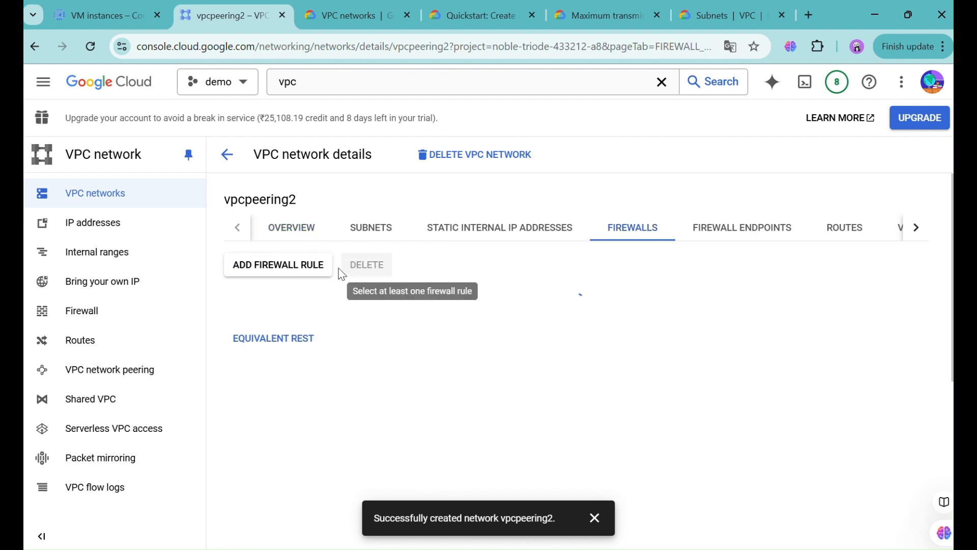
{"action": "left_click", "coordinate": [308, 265]}
{"action": "left_click", "coordinate": [371, 246]}
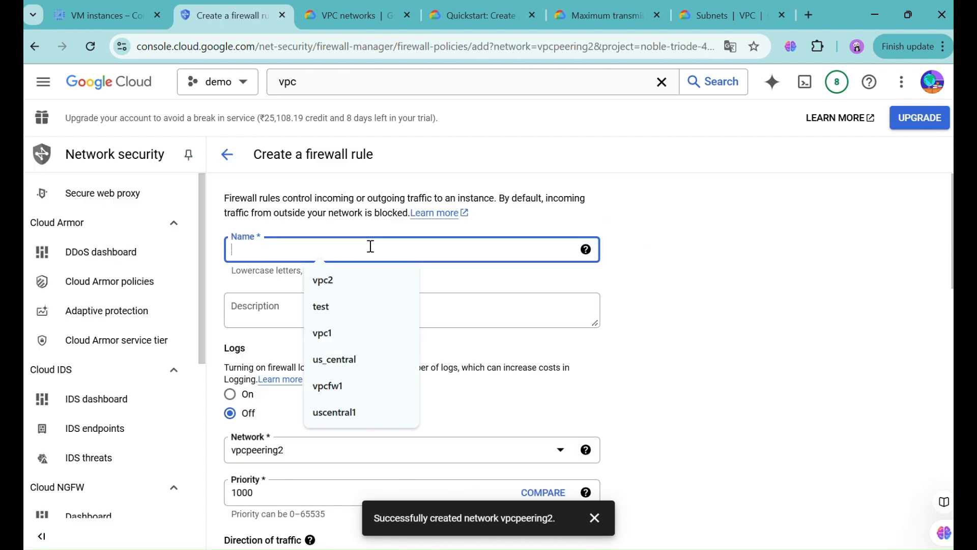
{"action": "type", "text": "icmp"}
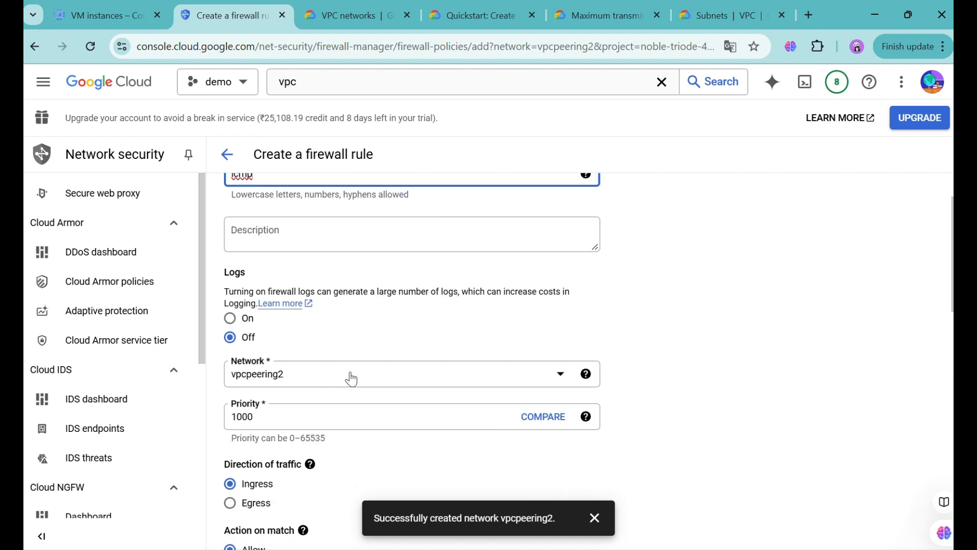
- Apply the icmp firewall rule to all instances in the network, with source IPv4 range 0.0.0.0/0
{"action": "scroll", "coordinate": [351, 374], "scroll_direction": "down", "scroll_amount": 2}
{"action": "scroll", "coordinate": [314, 399], "scroll_direction": "down", "scroll_amount": 5}
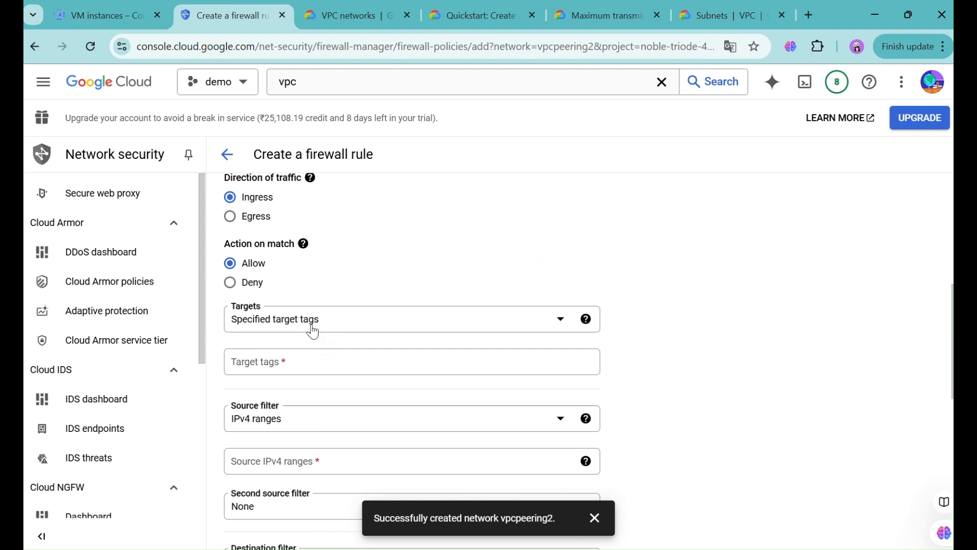
{"action": "left_click", "coordinate": [312, 329]}
{"action": "left_click", "coordinate": [314, 331]}
{"action": "scroll", "coordinate": [313, 331], "scroll_direction": "down", "scroll_amount": 1}
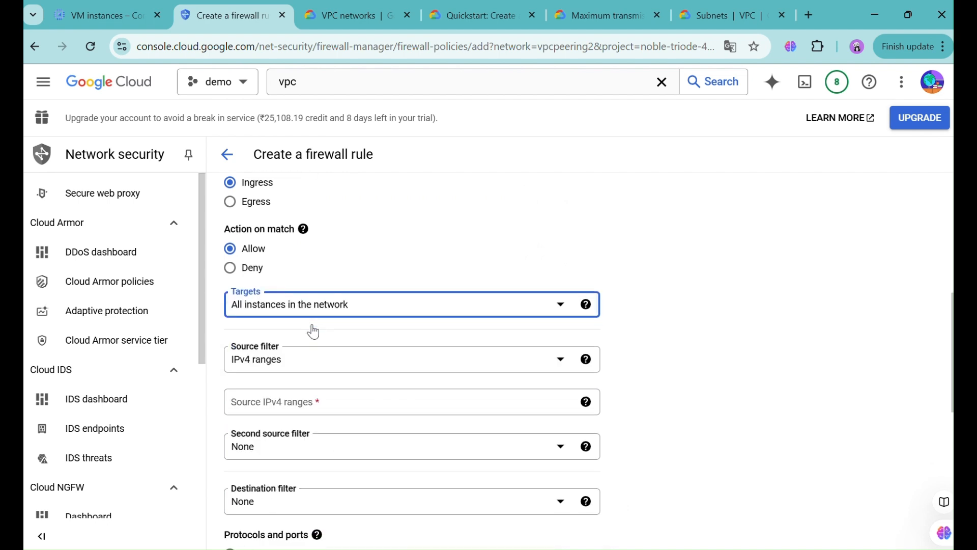
{"action": "scroll", "coordinate": [313, 328], "scroll_direction": "down", "scroll_amount": 1}
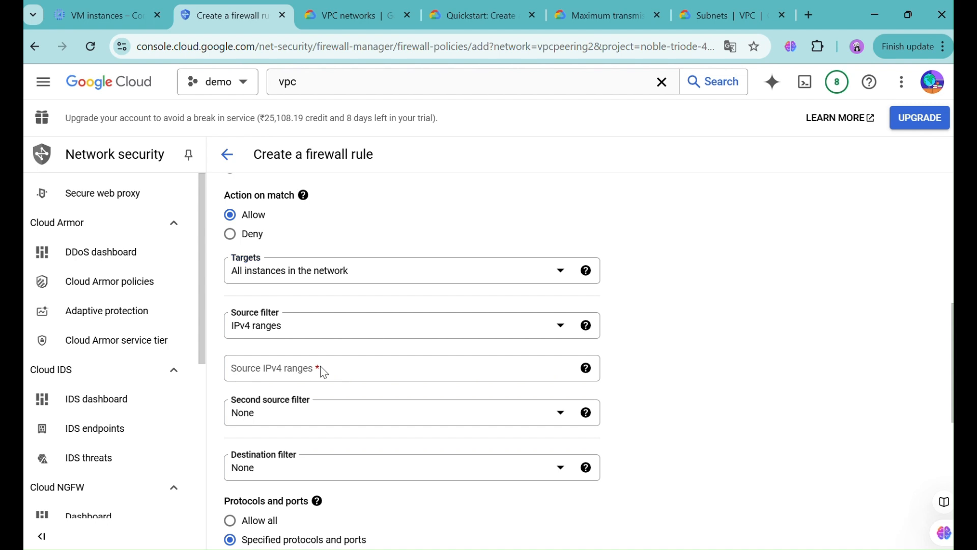
{"action": "left_click", "coordinate": [322, 367]}
{"action": "type", "text": "0.0.0.0/0"}
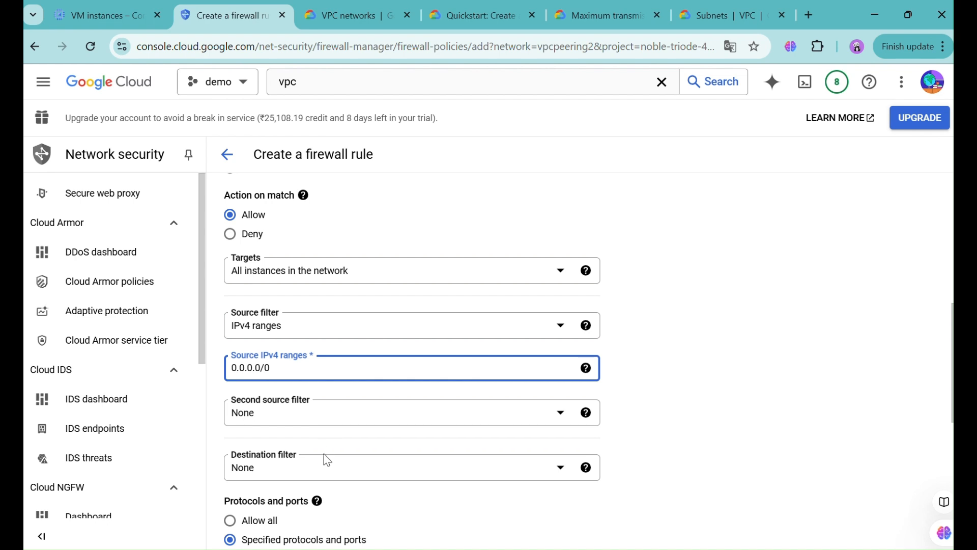
- Allow the other protocol icmp in the firewall rule and create the rule
{"action": "scroll", "coordinate": [326, 460], "scroll_direction": "down", "scroll_amount": 5}
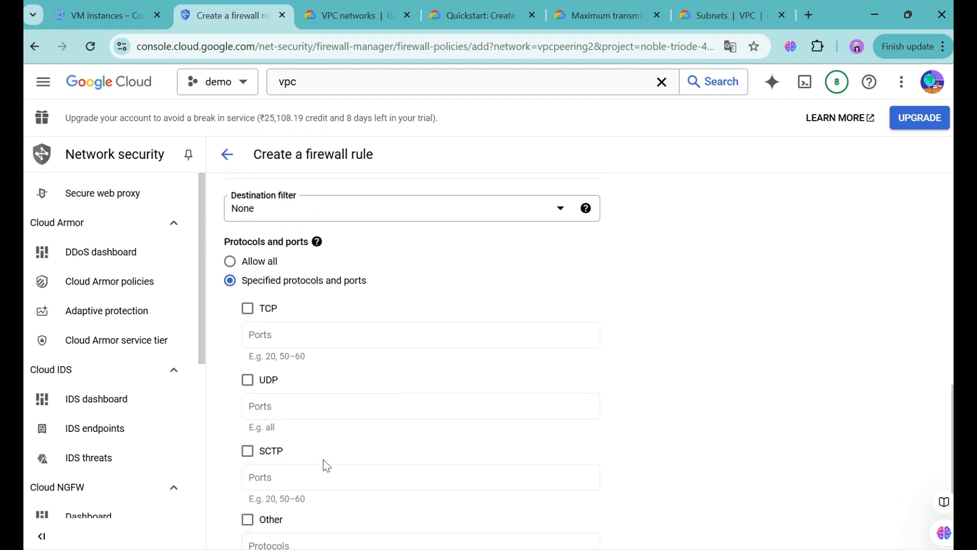
{"action": "left_click", "coordinate": [270, 519]}
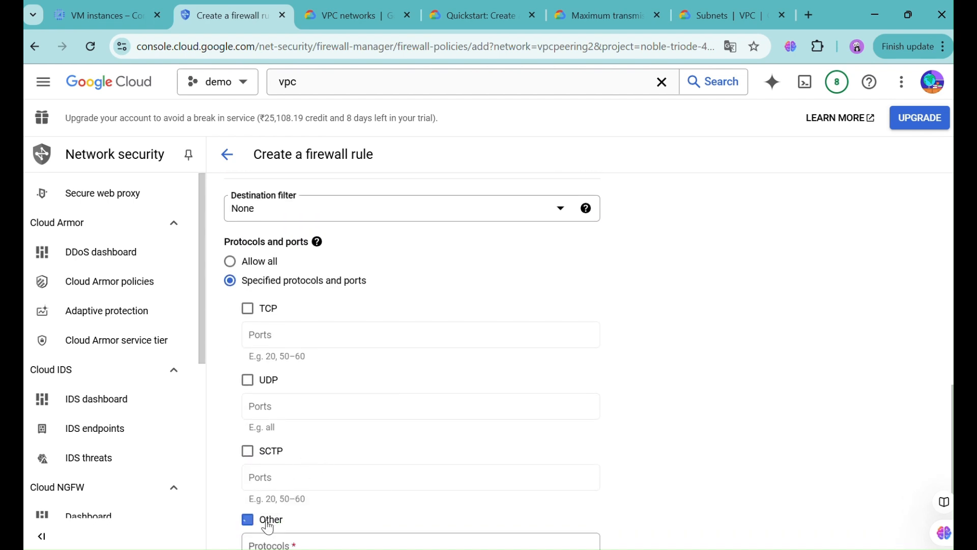
{"action": "scroll", "coordinate": [270, 524], "scroll_direction": "down", "scroll_amount": 1}
{"action": "left_click", "coordinate": [268, 477]}
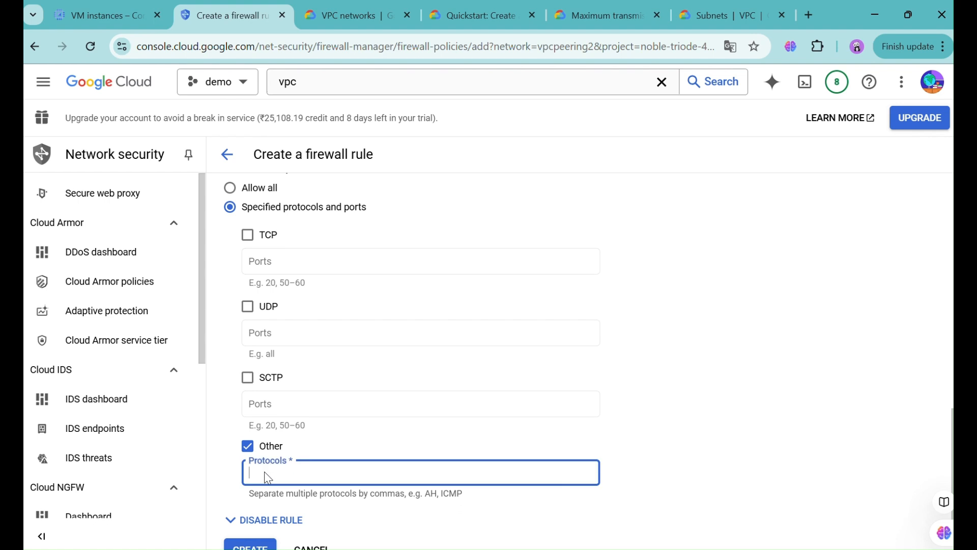
{"action": "type", "text": "icmp"}
{"action": "scroll", "coordinate": [254, 473], "scroll_direction": "down", "scroll_amount": 1}
{"action": "left_click", "coordinate": [269, 472]}
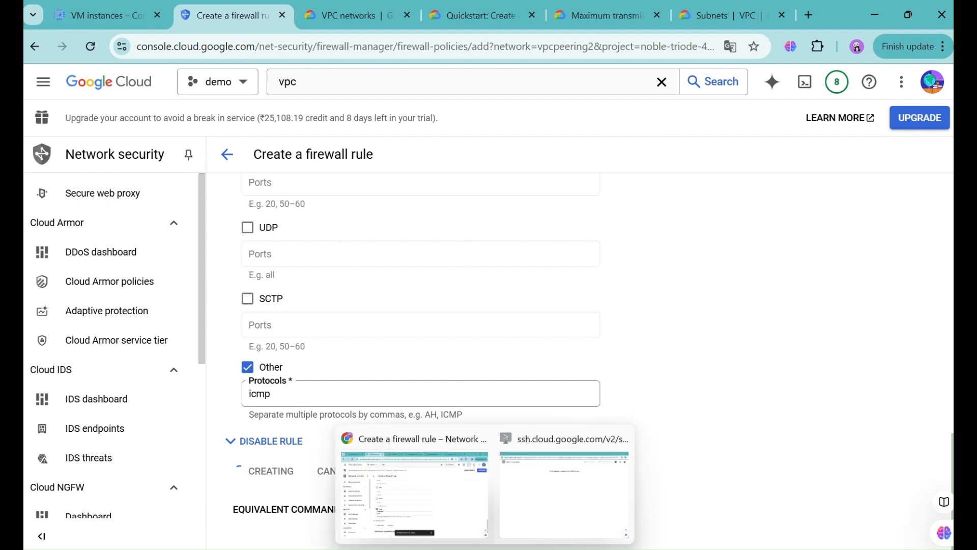
- Switch back to the SSH-in-browser window of instancepeering1 and check its connection
{"action": "left_click", "coordinate": [528, 532]}
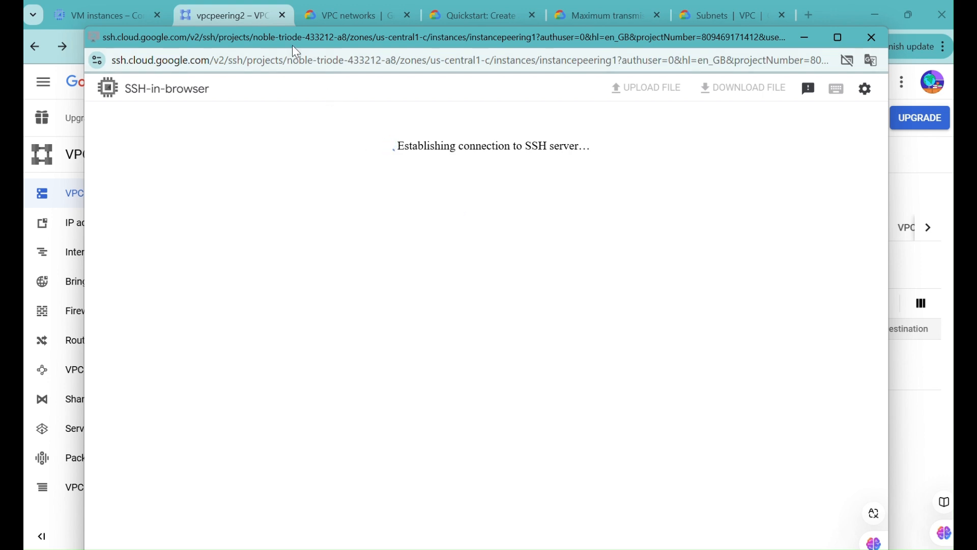
{"action": "left_click_drag", "start_coordinate": [293, 46], "coordinate": [271, 20]}
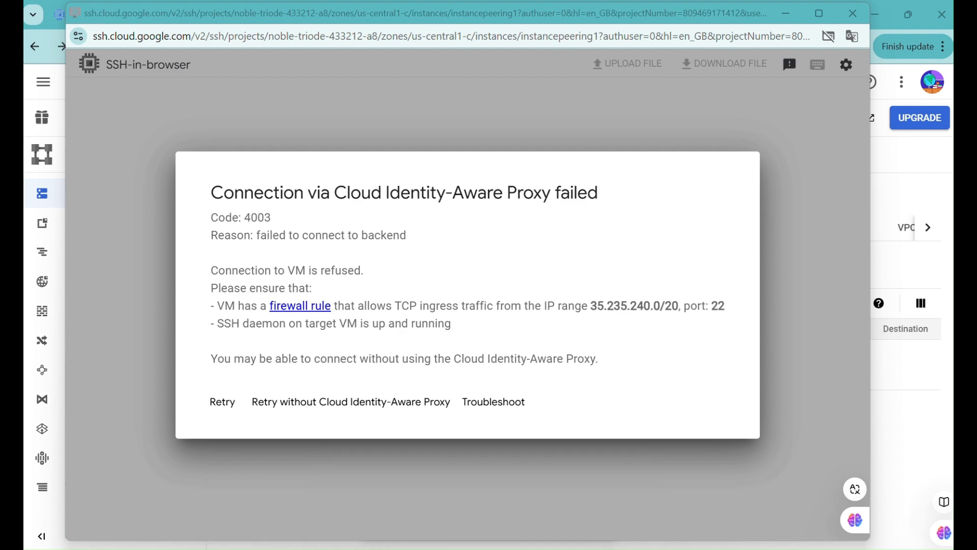
- Leave the instancepeering1 SSH window and open the firewall settings of the vpcpeering1 network
{"action": "mouse_move", "coordinate": [485, 549]}
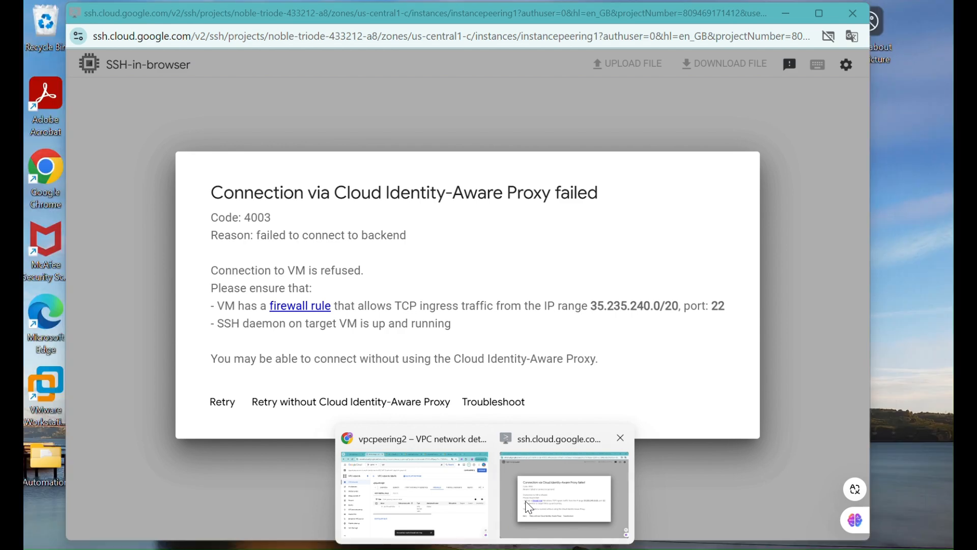
{"action": "left_click", "coordinate": [530, 507]}
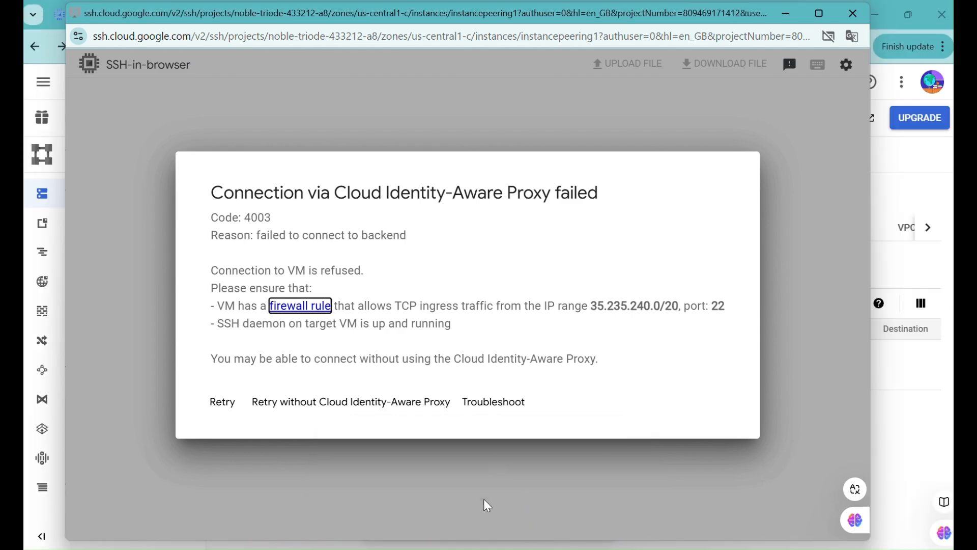
{"action": "left_click", "coordinate": [786, 14]}
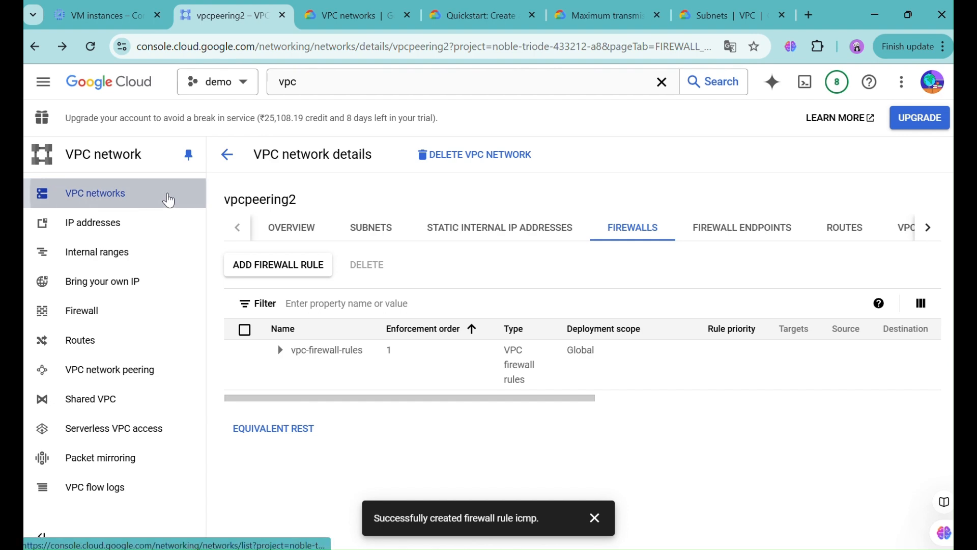
{"action": "left_click", "coordinate": [169, 198]}
{"action": "scroll", "coordinate": [301, 489], "scroll_direction": "down", "scroll_amount": 3}
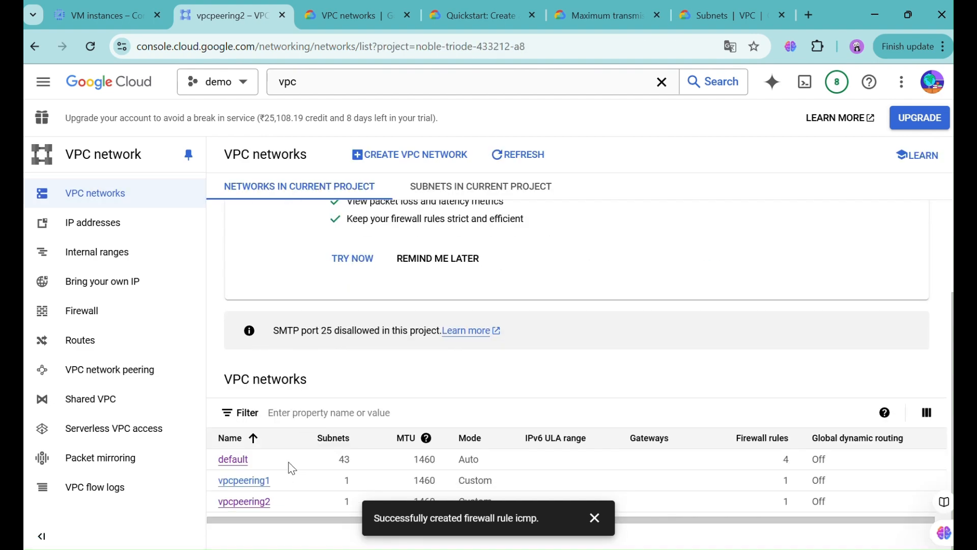
{"action": "left_click", "coordinate": [246, 480]}
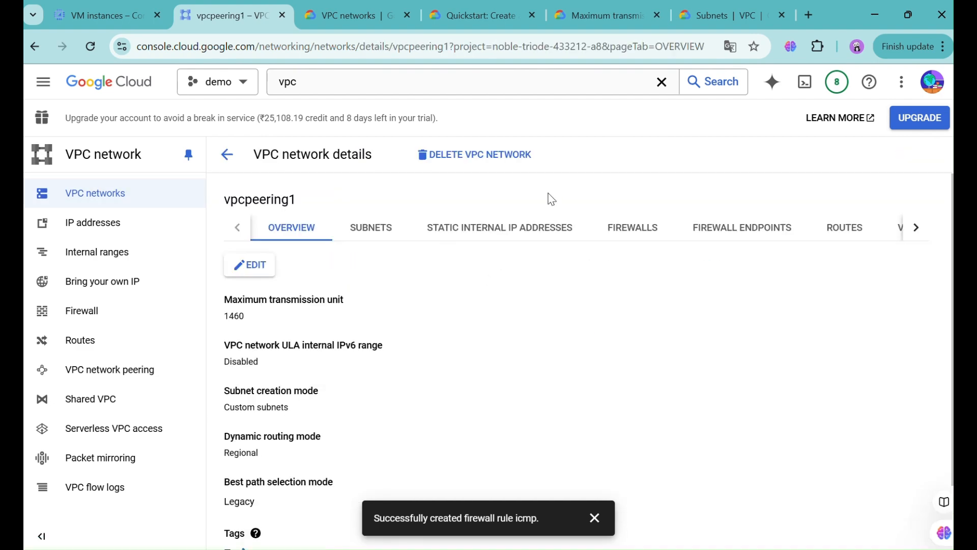
{"action": "left_click", "coordinate": [654, 229]}
- Start a new firewall rule for the vpcpeering1 network and name it ssh
{"action": "left_click", "coordinate": [314, 265]}
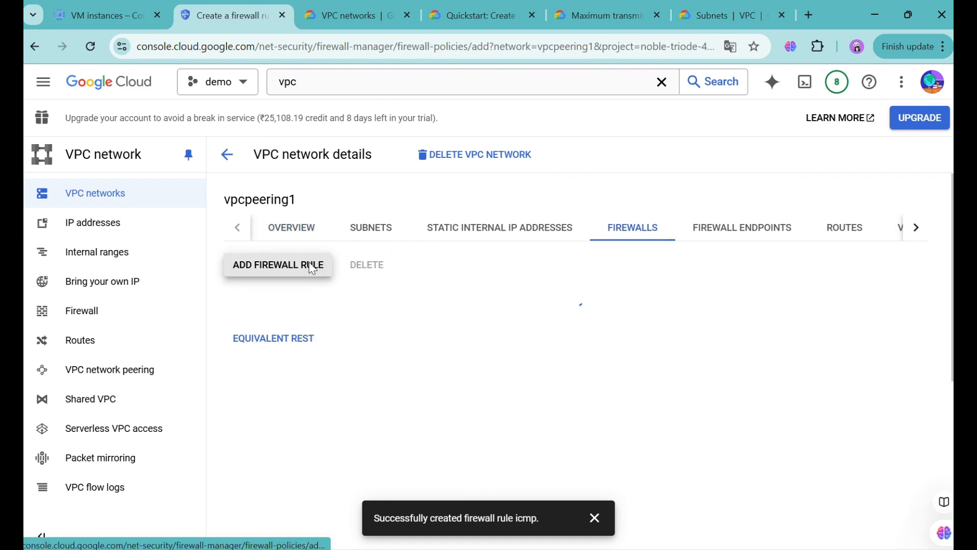
{"action": "left_click", "coordinate": [297, 245]}
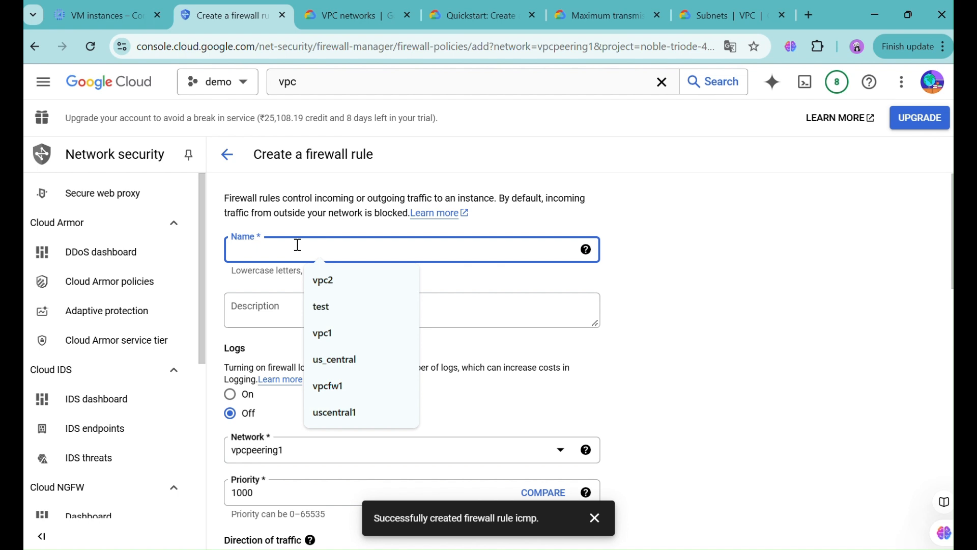
{"action": "type", "text": "ssh"}
- Apply the ssh firewall rule to all instances in the network, with source IPv4 range 0.0.0.0/0
{"action": "scroll", "coordinate": [298, 246], "scroll_direction": "down", "scroll_amount": 4}
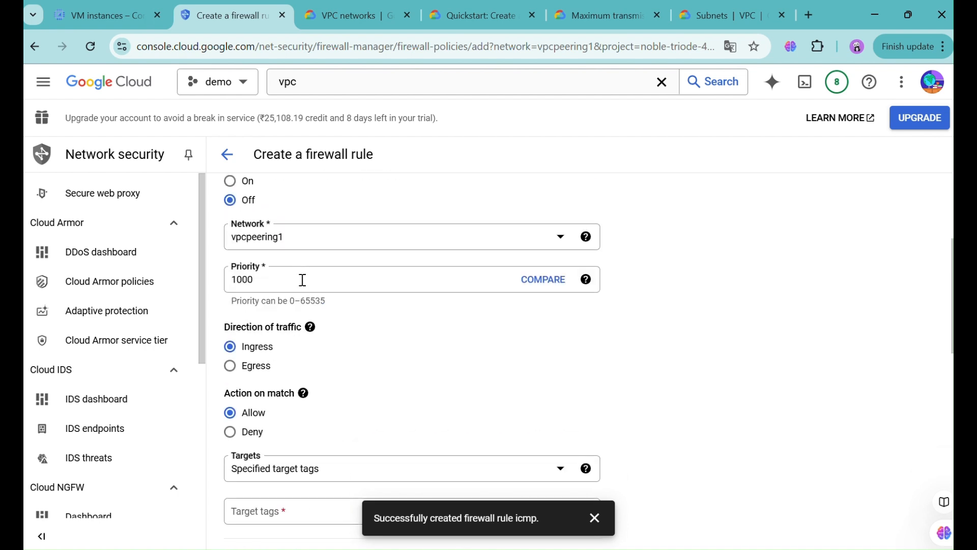
{"action": "scroll", "coordinate": [302, 280], "scroll_direction": "down", "scroll_amount": 4}
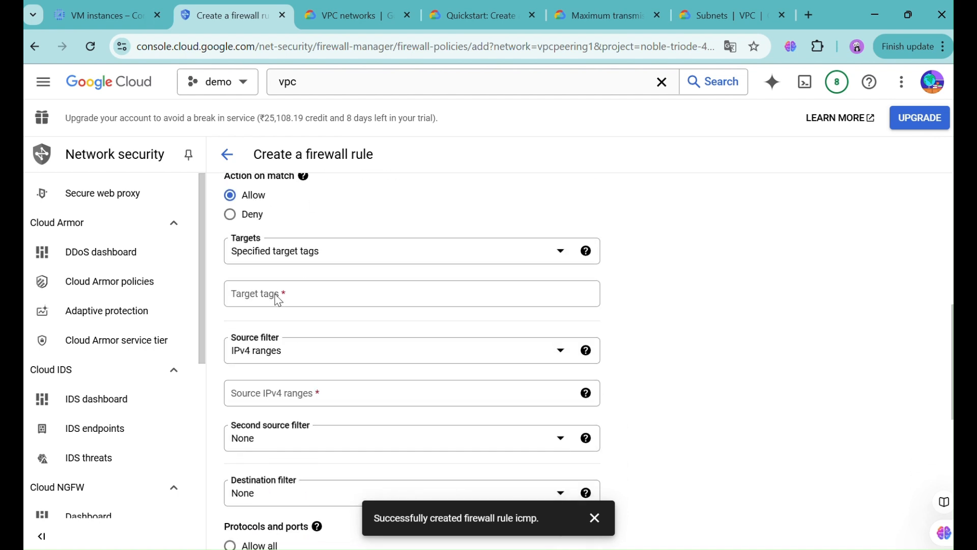
{"action": "left_click", "coordinate": [268, 261]}
{"action": "left_click", "coordinate": [268, 264]}
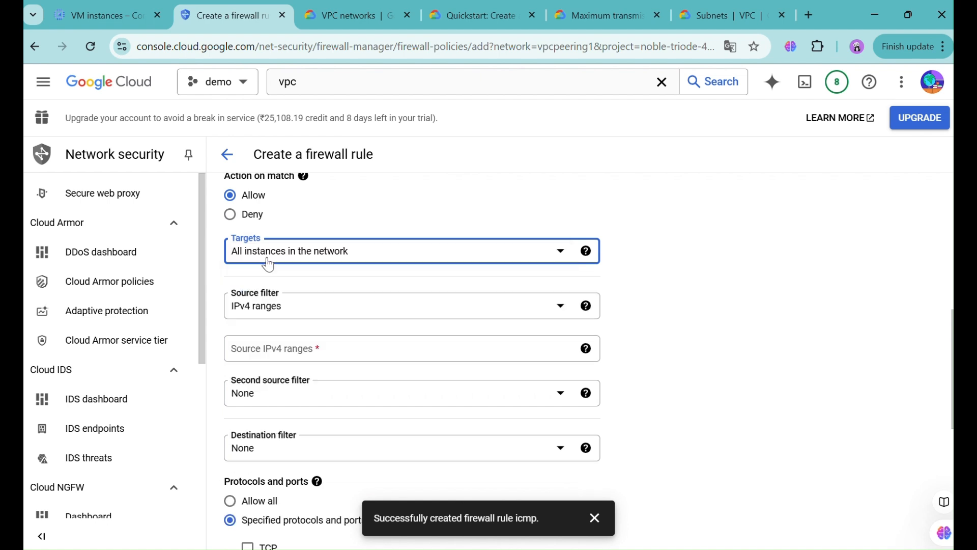
{"action": "left_click", "coordinate": [296, 353]}
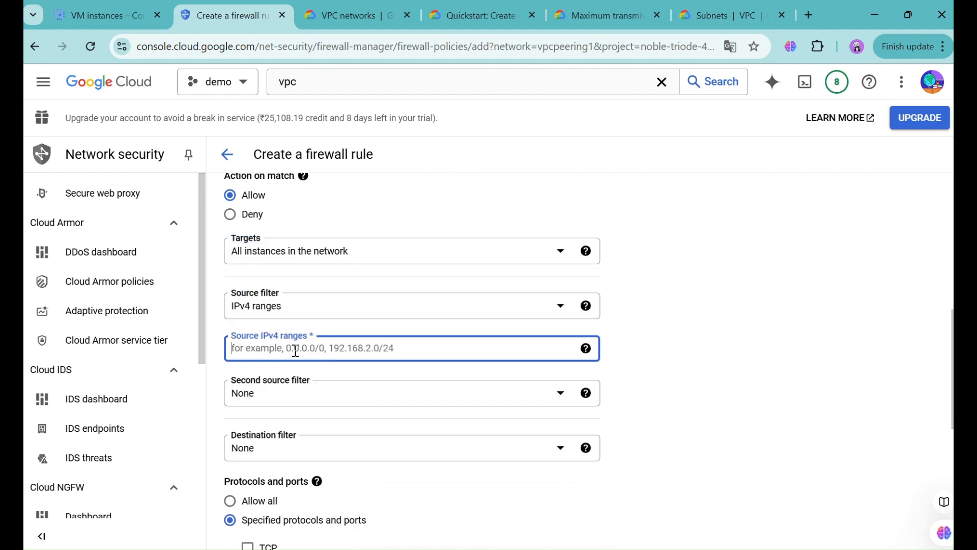
{"action": "type", "text": "0.0.0.0/0"}
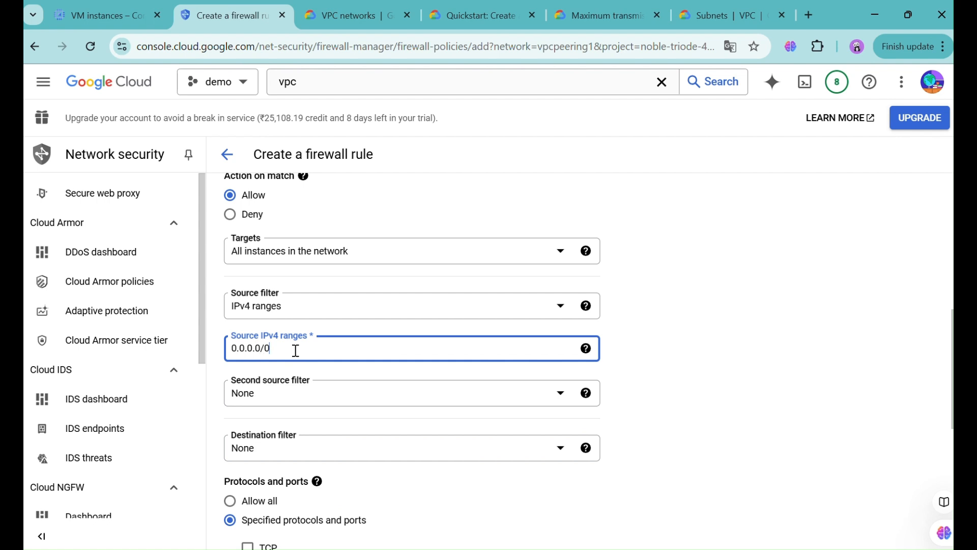
- Allow TCP port 22 in the ssh firewall rule and create the rule
{"action": "scroll", "coordinate": [296, 350], "scroll_direction": "down", "scroll_amount": 4}
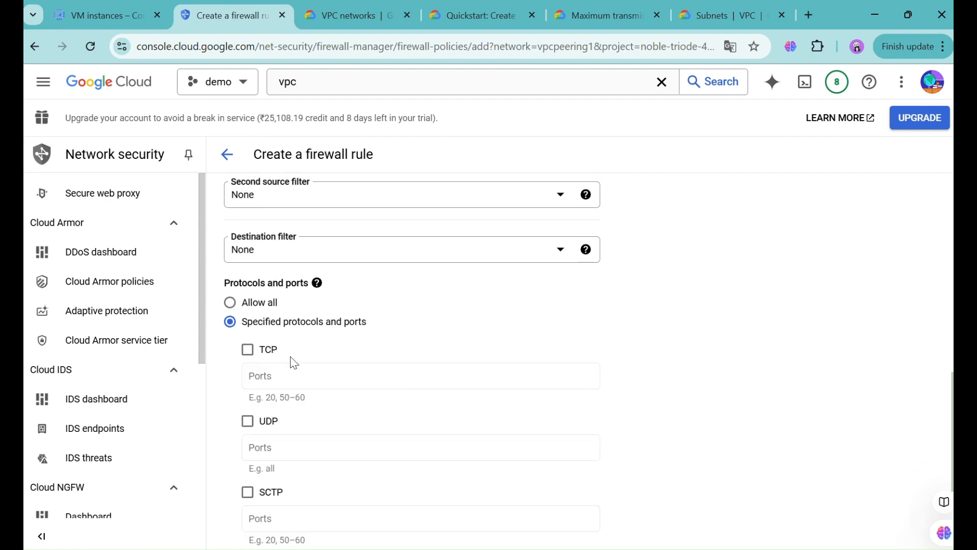
{"action": "scroll", "coordinate": [294, 362], "scroll_direction": "down", "scroll_amount": 2}
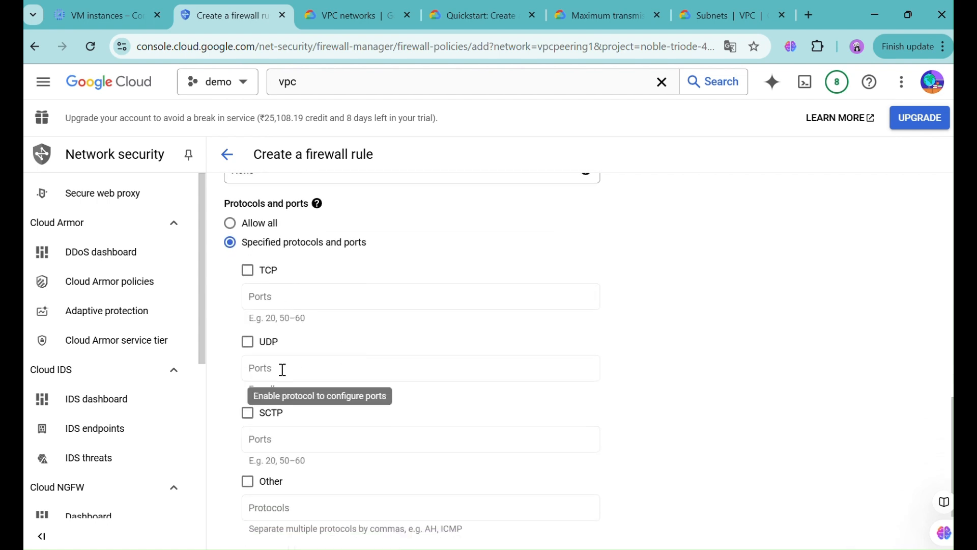
{"action": "left_click", "coordinate": [264, 272]}
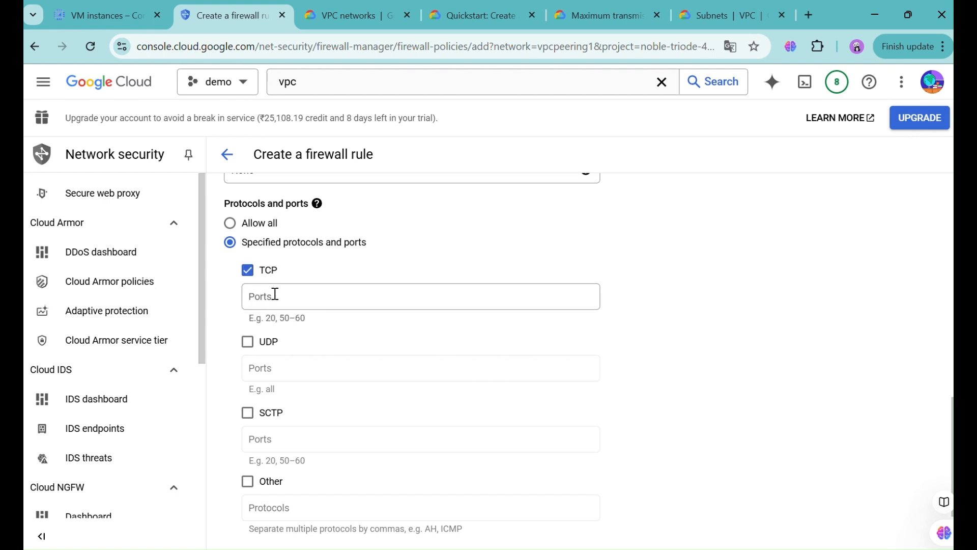
{"action": "left_click", "coordinate": [277, 291]}
{"action": "type", "text": "22"}
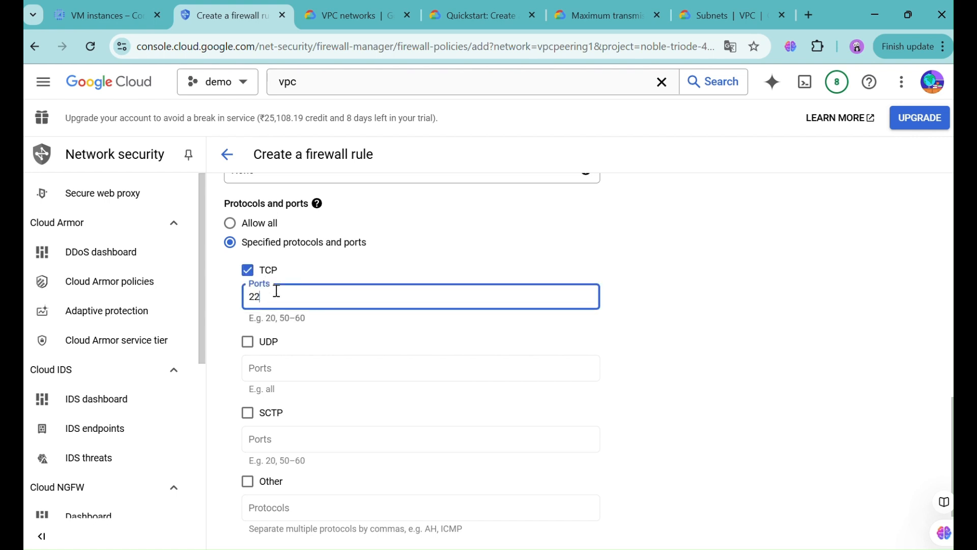
{"action": "left_click", "coordinate": [664, 358]}
{"action": "scroll", "coordinate": [664, 358], "scroll_direction": "down", "scroll_amount": 2}
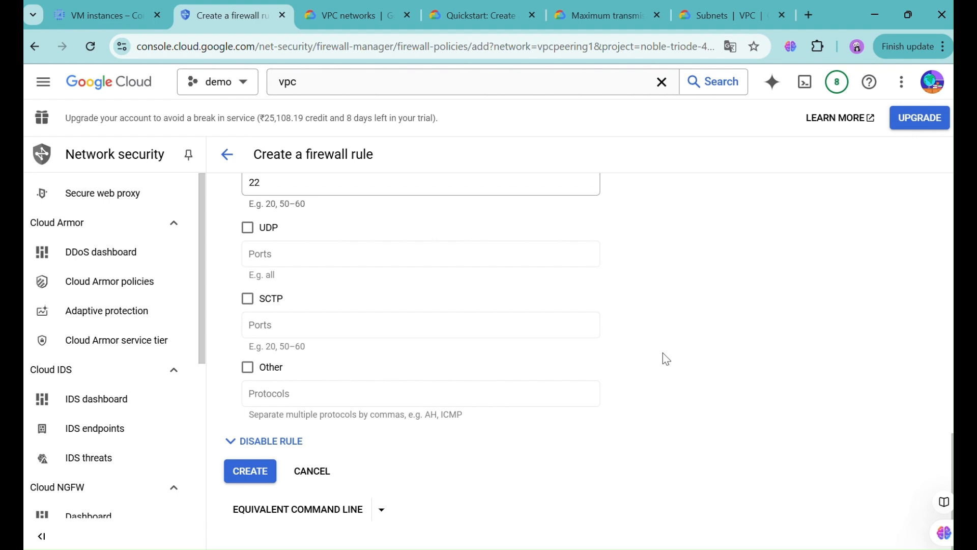
{"action": "left_click", "coordinate": [257, 478]}
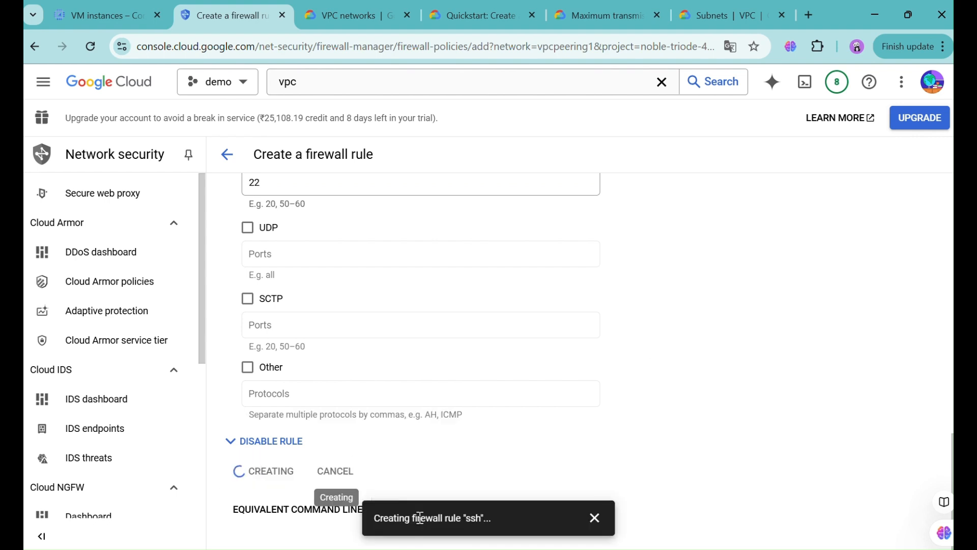
- Close the failed SSH window, open and authorize a new SSH-in-browser session to instancepeering1, and maximize it
{"action": "mouse_move", "coordinate": [486, 549]}
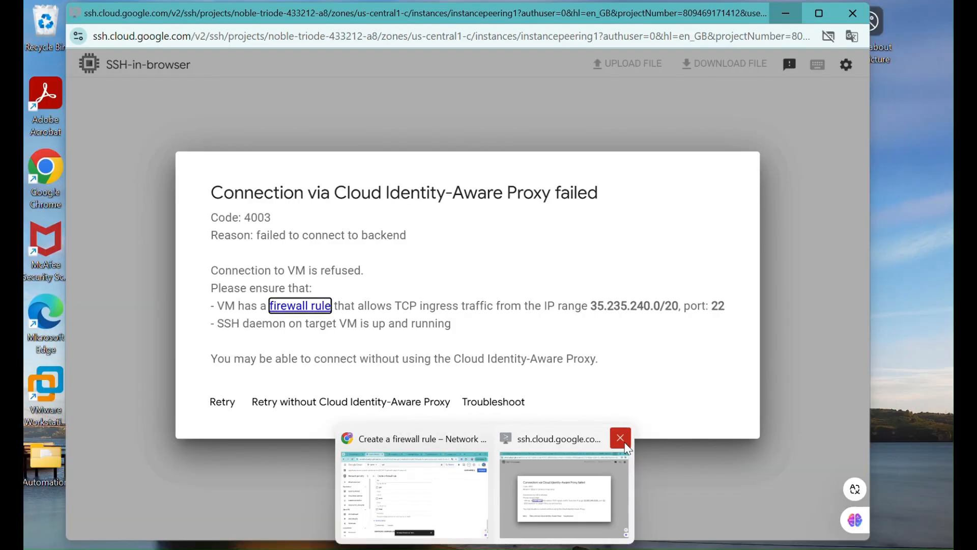
{"action": "left_click", "coordinate": [622, 440]}
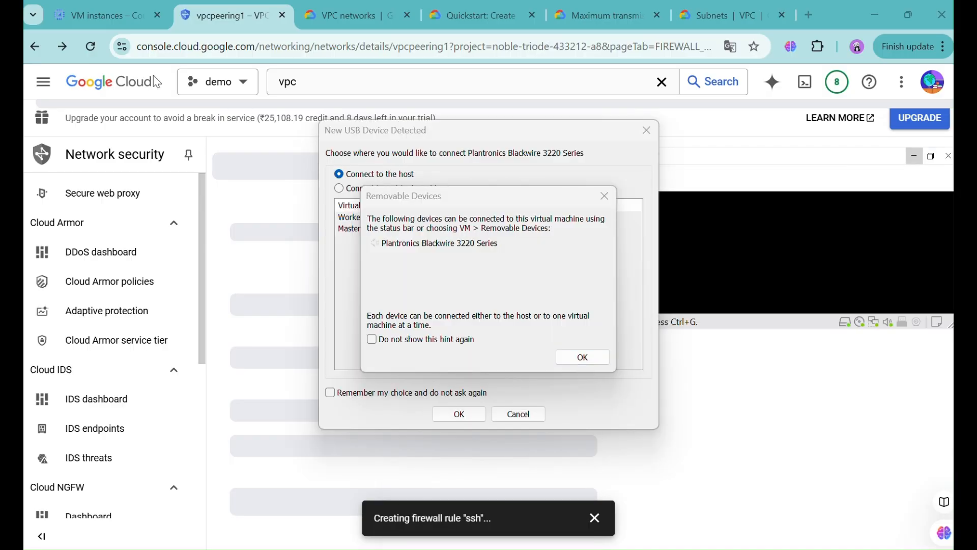
{"action": "left_click", "coordinate": [90, 19]}
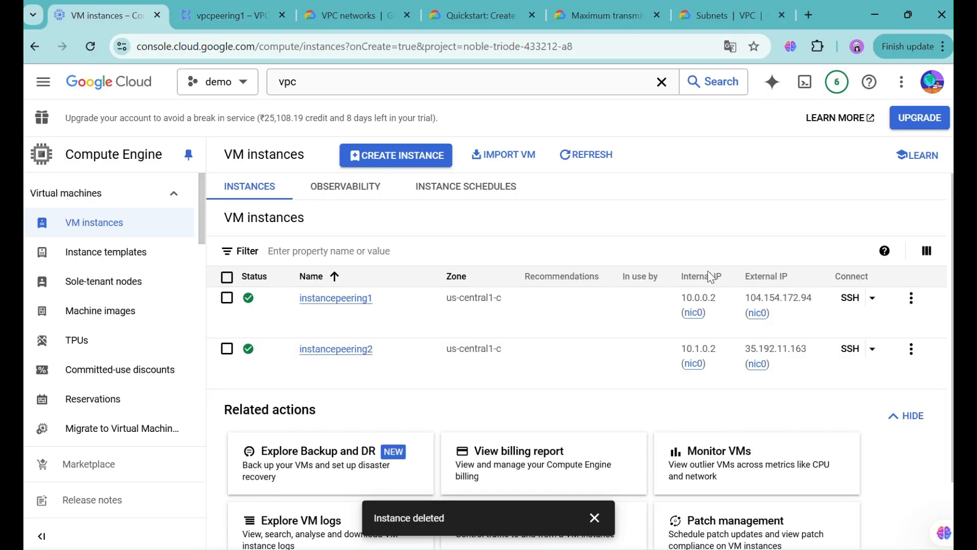
{"action": "left_click", "coordinate": [850, 297]}
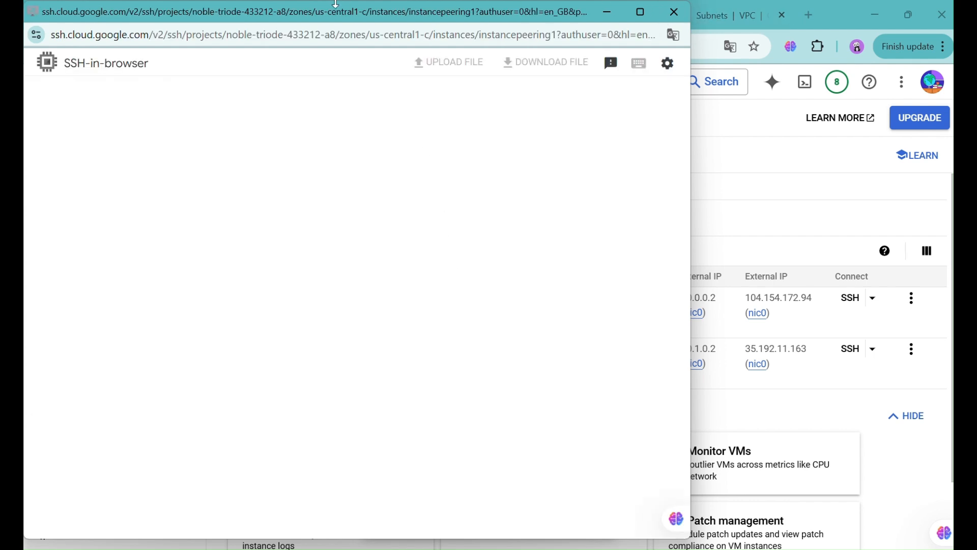
{"action": "left_click_drag", "start_coordinate": [340, 17], "coordinate": [382, 42]}
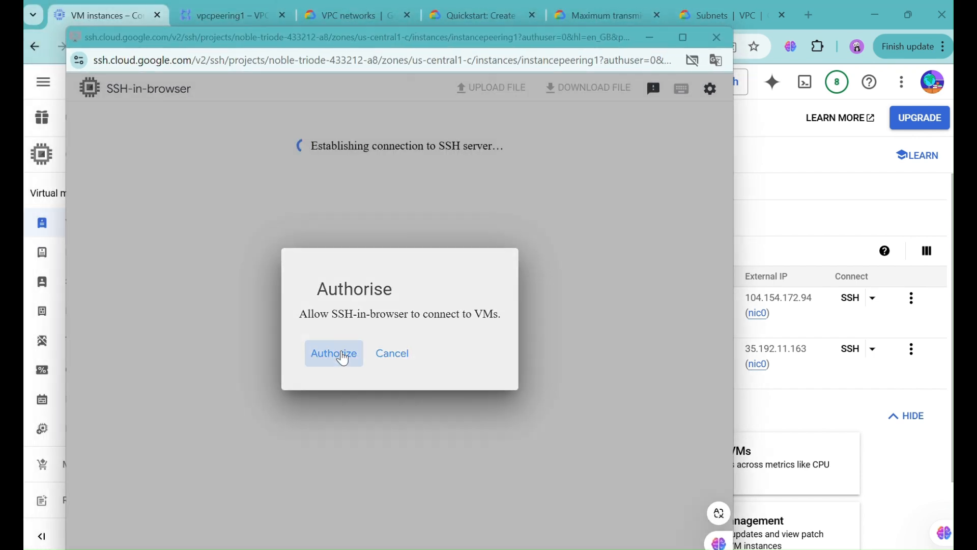
{"action": "left_click", "coordinate": [334, 353]}
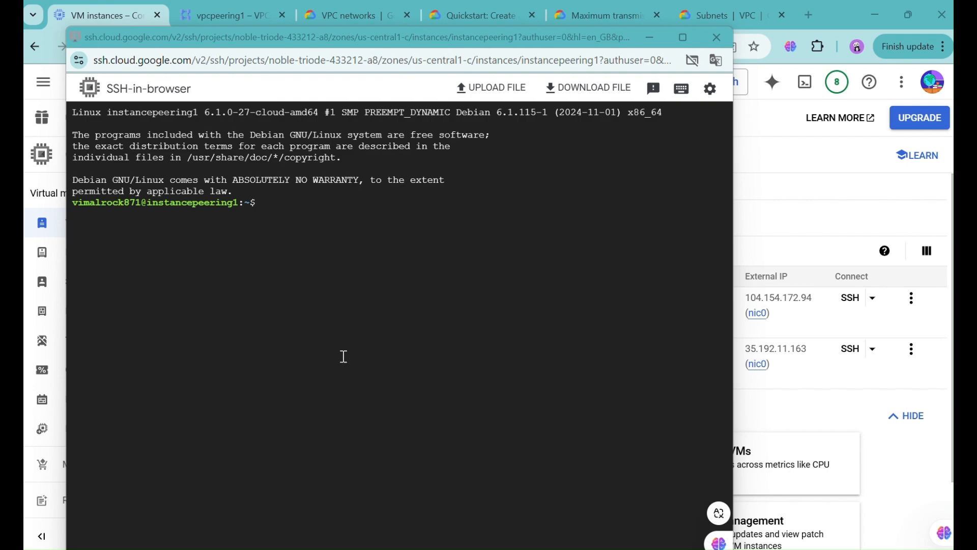
{"action": "left_click", "coordinate": [683, 37]}
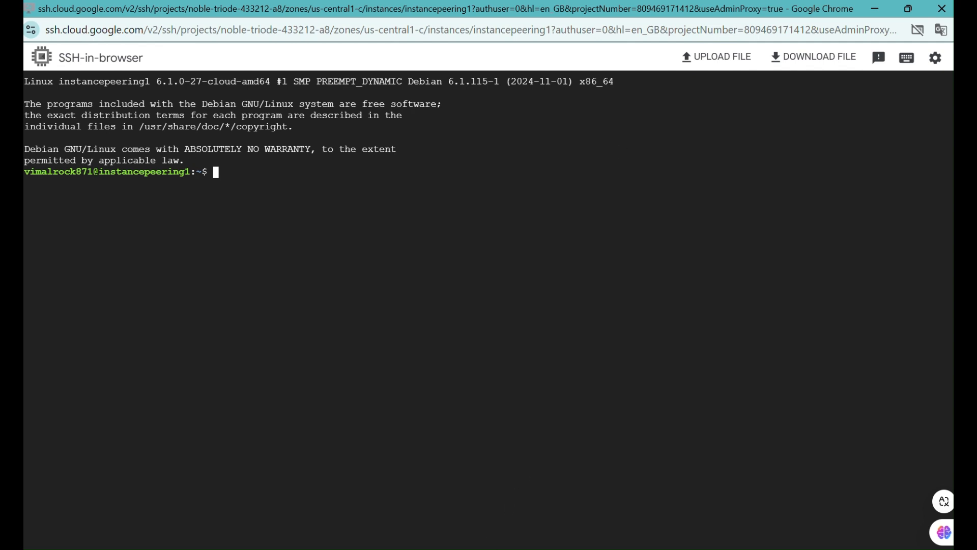
- Return to the VM instances list and copy the external IP address of instancepeering2
{"action": "left_click", "coordinate": [485, 548]}
{"action": "mouse_move", "coordinate": [485, 547]}
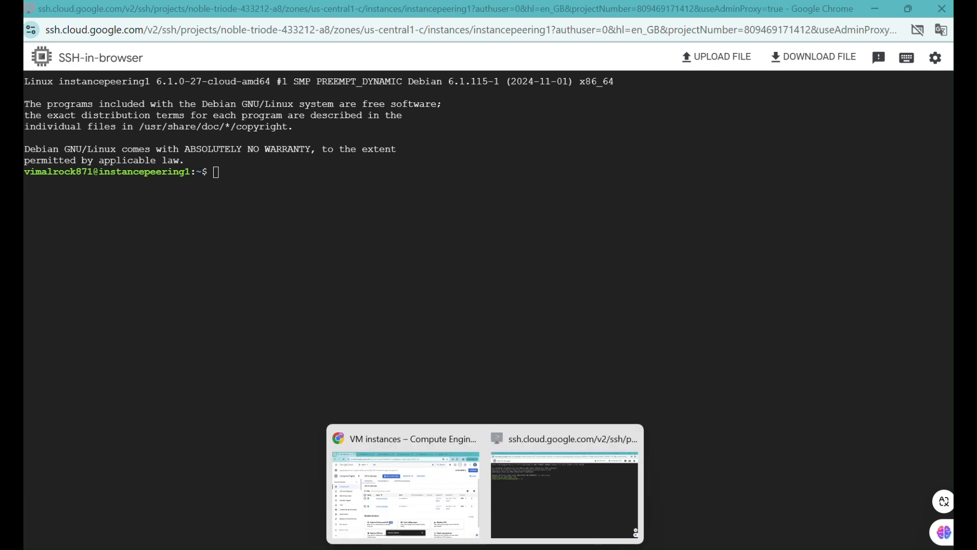
{"action": "left_click", "coordinate": [463, 509]}
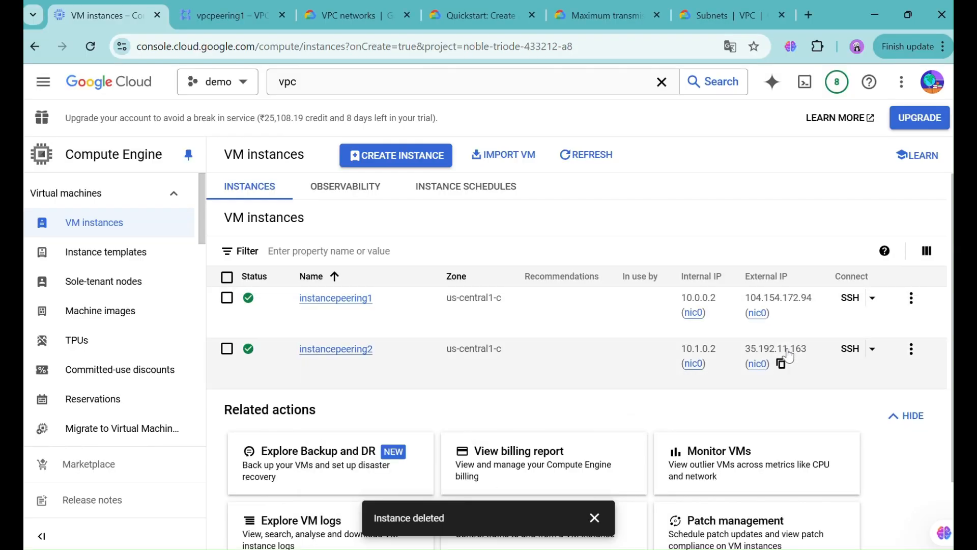
{"action": "left_click", "coordinate": [788, 368]}
- Ping instancepeering2's external IP 35.192.11.163 from the instancepeering1 SSH session, and stop the ping after a few replies
{"action": "mouse_move", "coordinate": [575, 547]}
{"action": "left_click", "coordinate": [470, 496]}
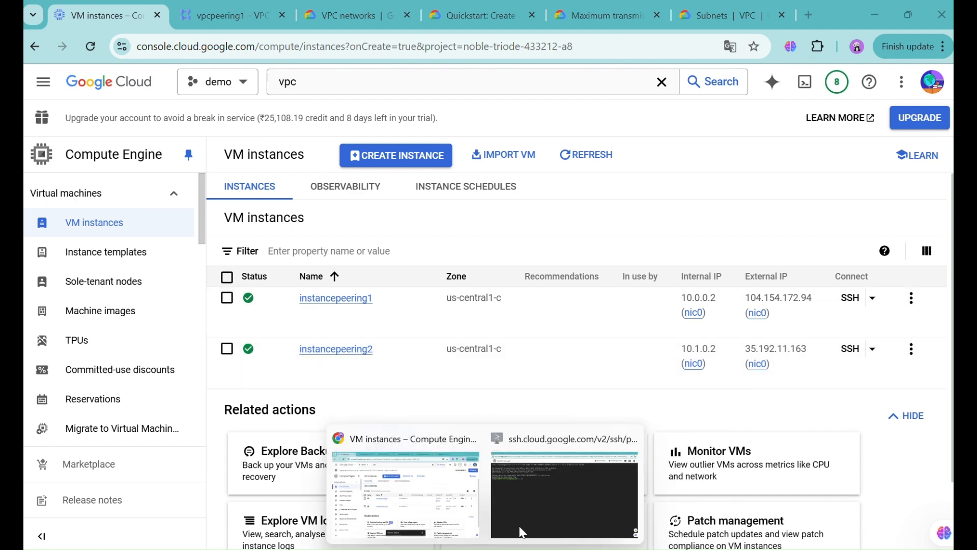
{"action": "left_click", "coordinate": [540, 505]}
{"action": "type", "text": "p"}
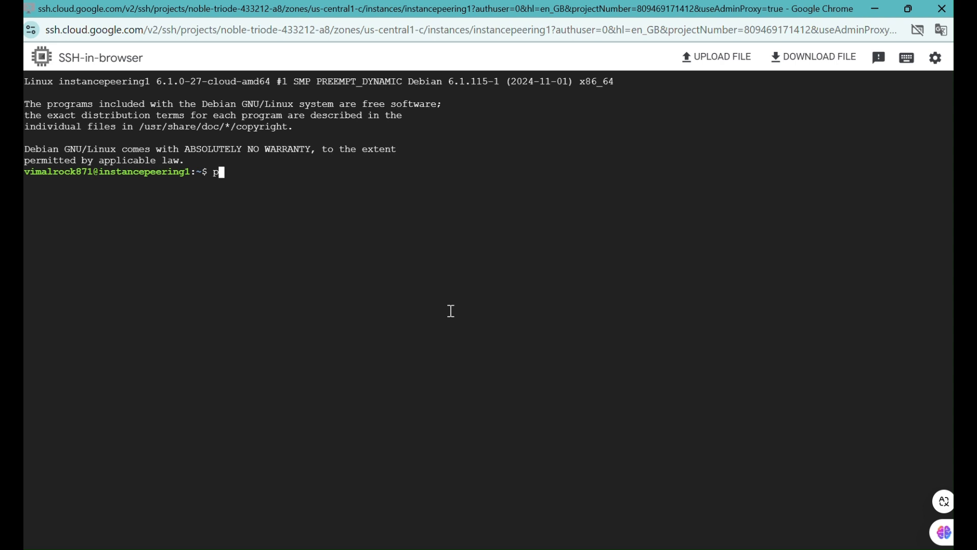
{"action": "type", "text": "ing"}
{"action": "key", "text": "ctrl+v"}
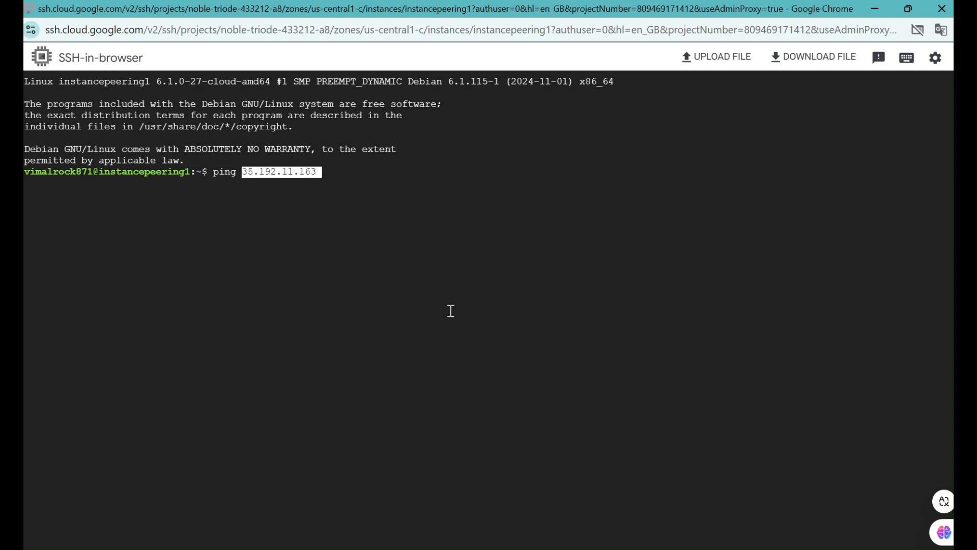
{"action": "key", "text": "Return"}
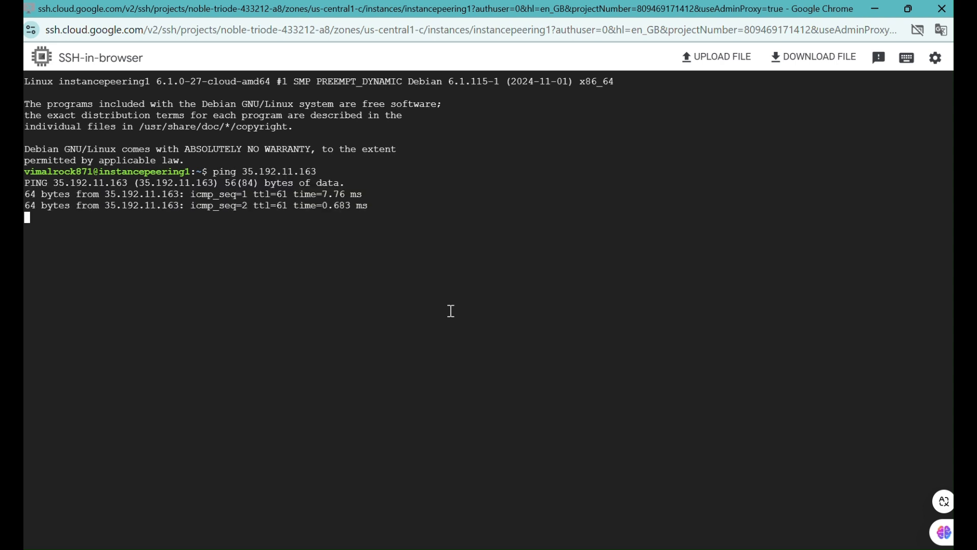
{"action": "key", "text": "ctrl+c"}
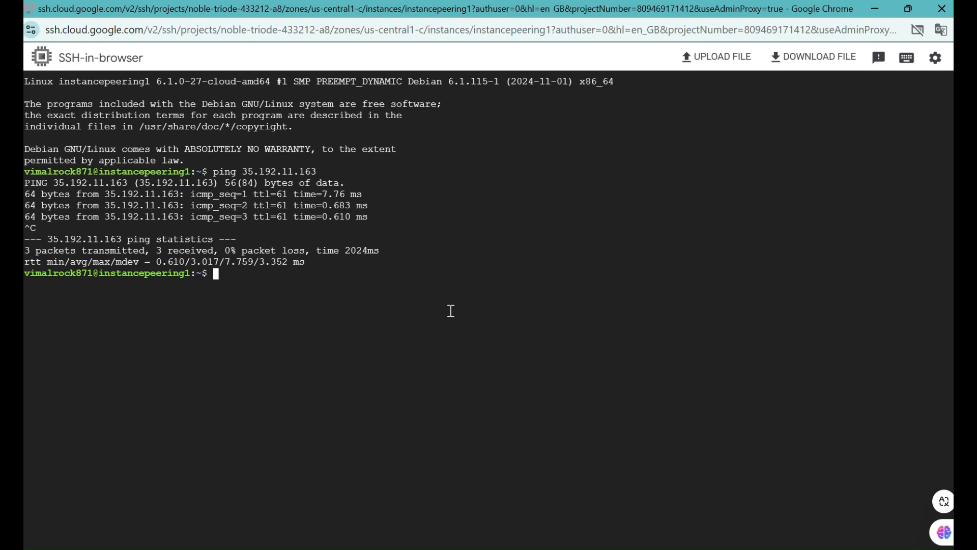
- Copy instancepeering2's internal IP from the VM instances list and run ping 10.1.0.2 in the instancepeering1 SSH session
{"action": "type", "text": "ping"}
{"action": "left_click", "coordinate": [445, 480]}
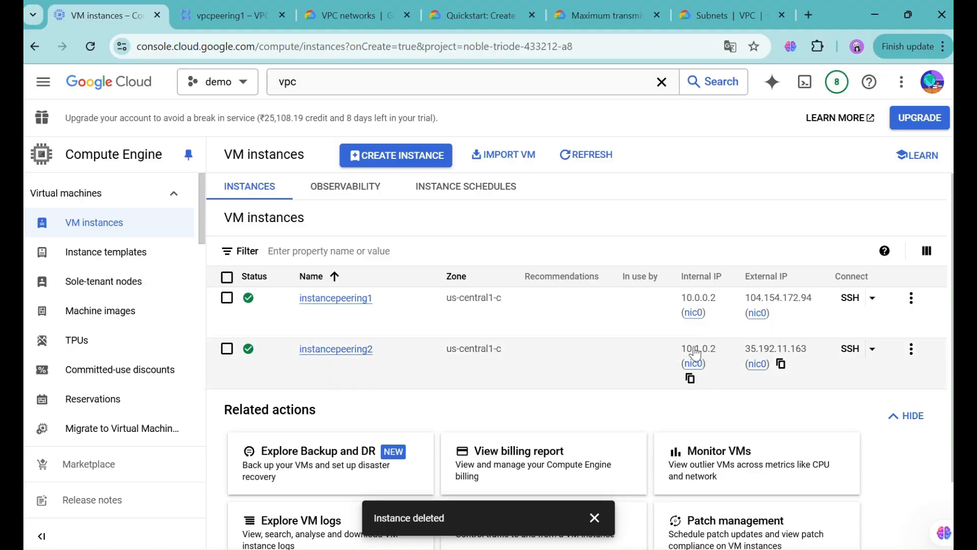
{"action": "left_click", "coordinate": [696, 377]}
{"action": "key", "text": "alt+Tab"}
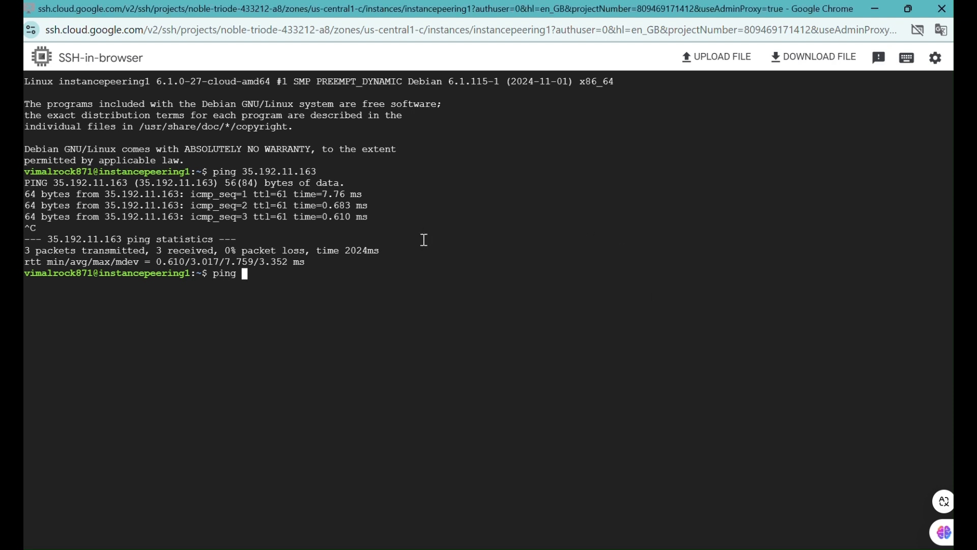
{"action": "type", "text": "ping"}
{"action": "key", "text": "ctrl+v"}
{"action": "key", "text": "Return"}
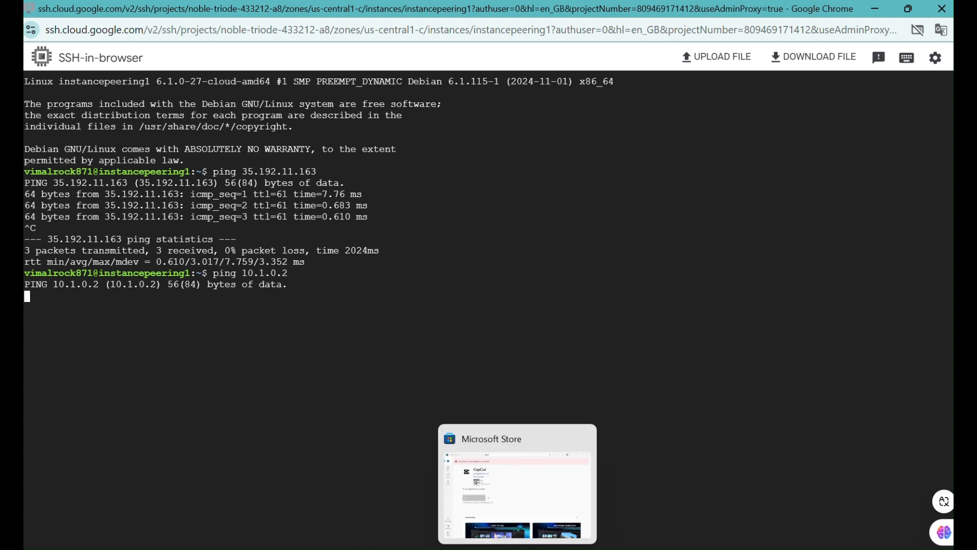
- Return to the Google Cloud console in Chrome and start a new VPC network peering connection
{"action": "left_click", "coordinate": [450, 489]}
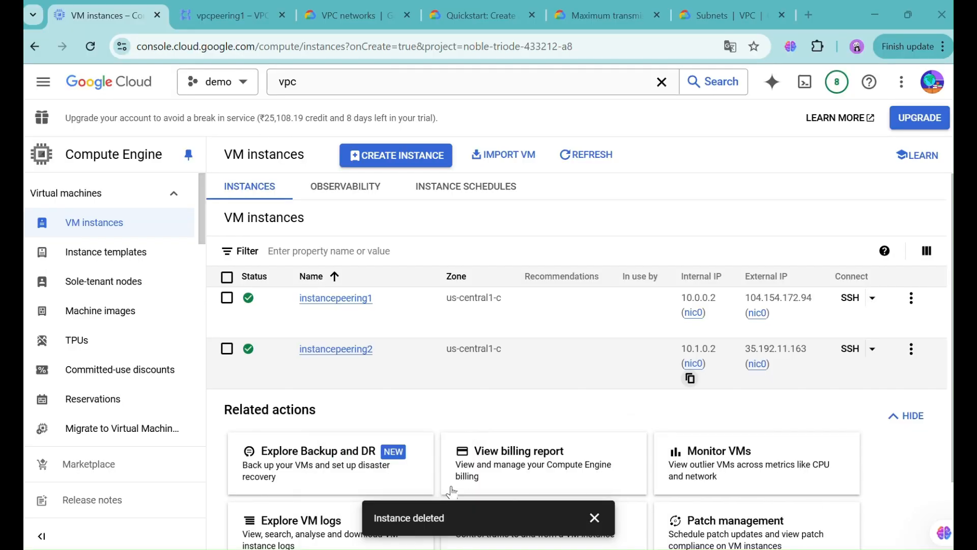
{"action": "left_click", "coordinate": [196, 14]}
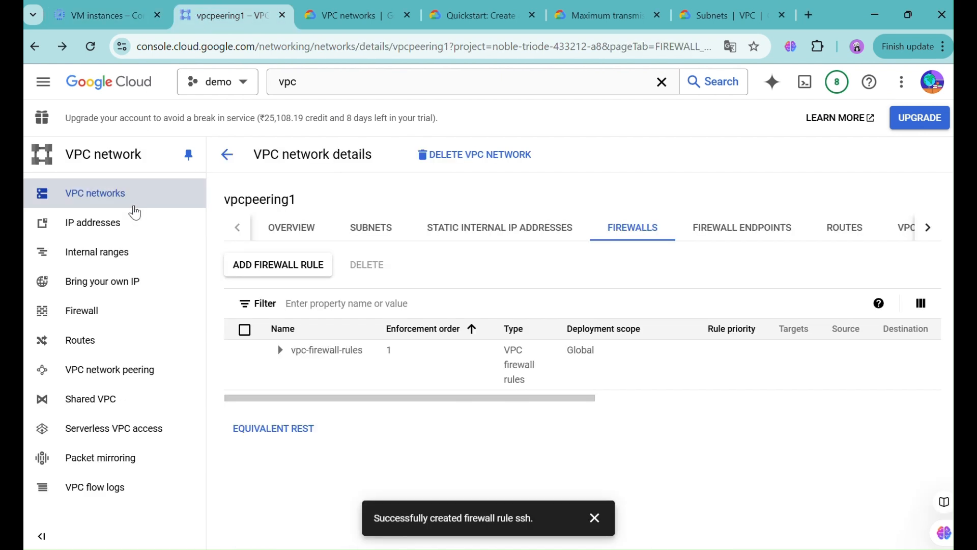
{"action": "left_click", "coordinate": [157, 369]}
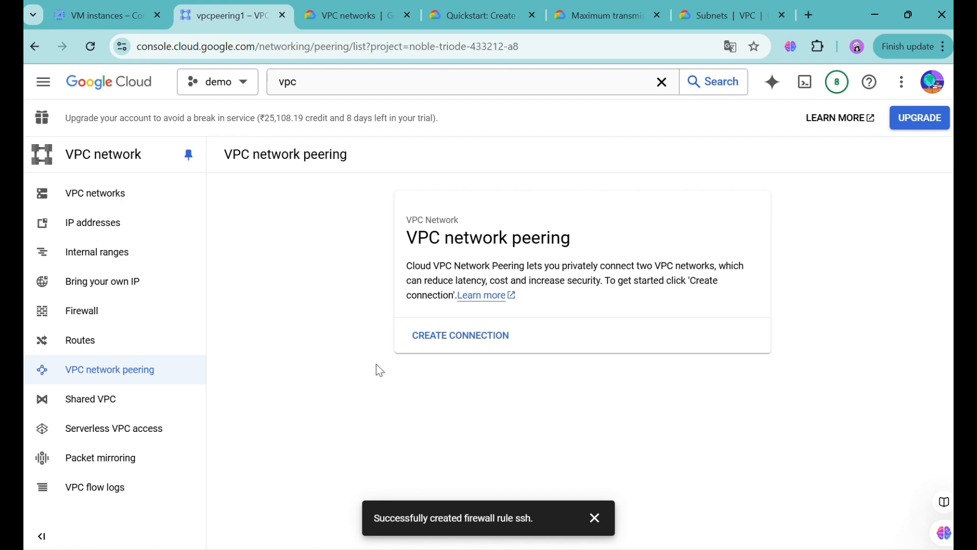
{"action": "left_click", "coordinate": [447, 339]}
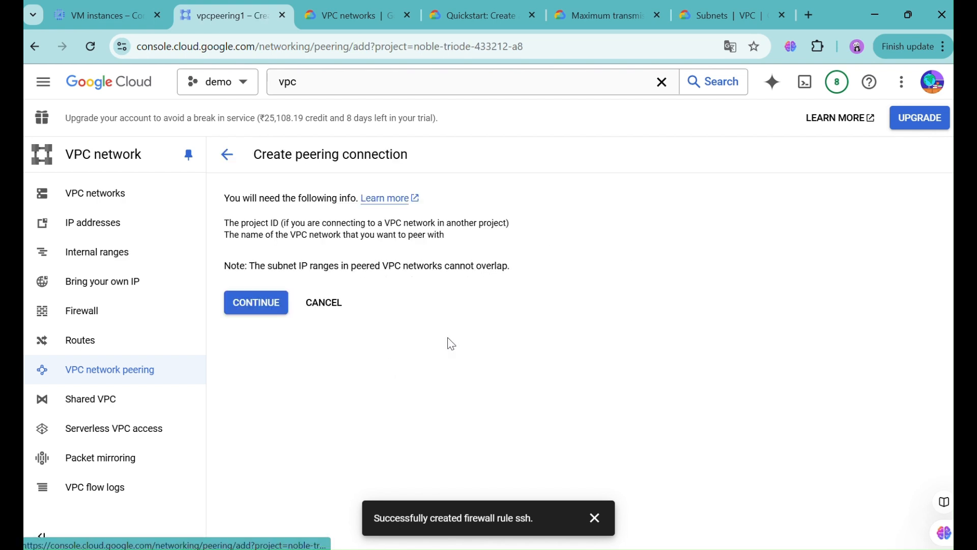
{"action": "left_click", "coordinate": [273, 308]}
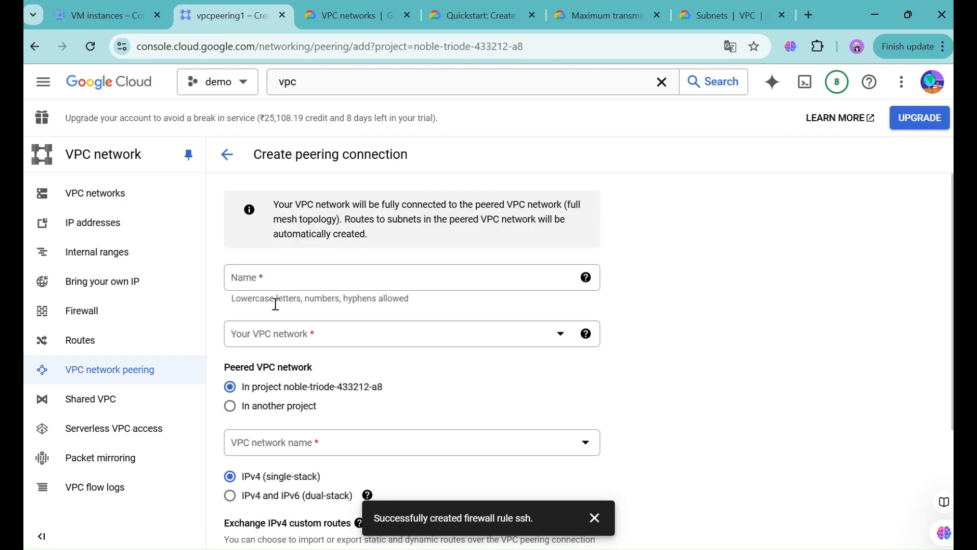
- Name the peering connection vpc1-2 and choose vpcpeering1 as its own VPC network
{"action": "left_click", "coordinate": [288, 282]}
{"action": "type", "text": "v"}
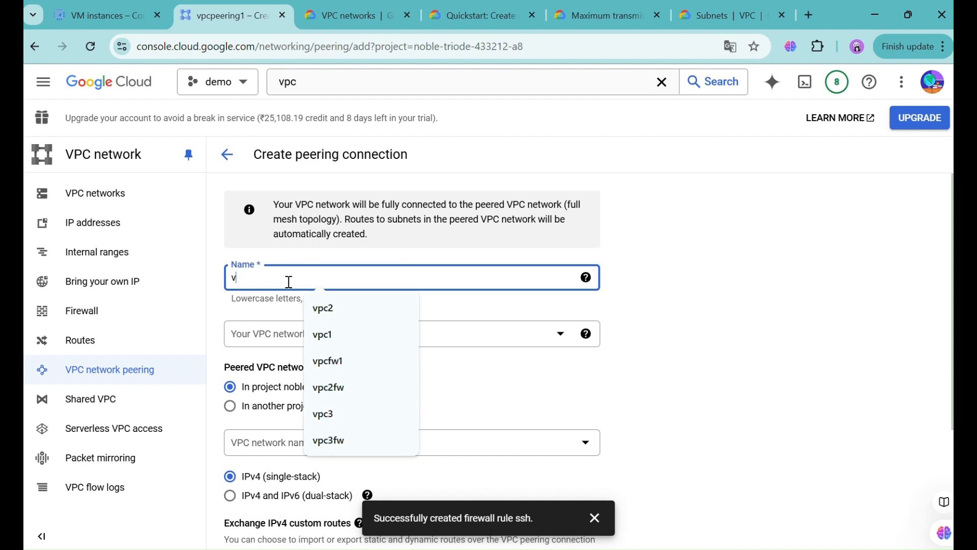
{"action": "type", "text": "pc1-2"}
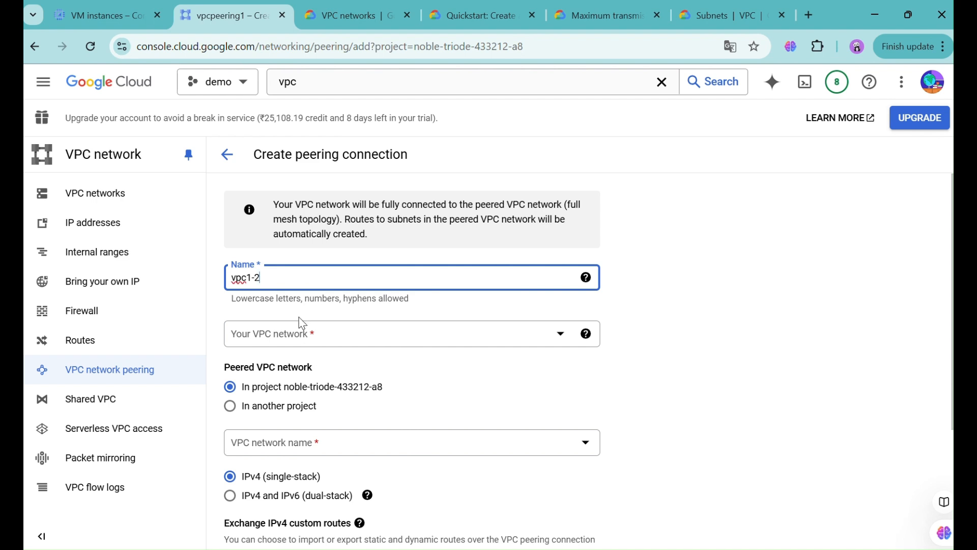
{"action": "left_click", "coordinate": [305, 333]}
{"action": "left_click", "coordinate": [317, 409]}
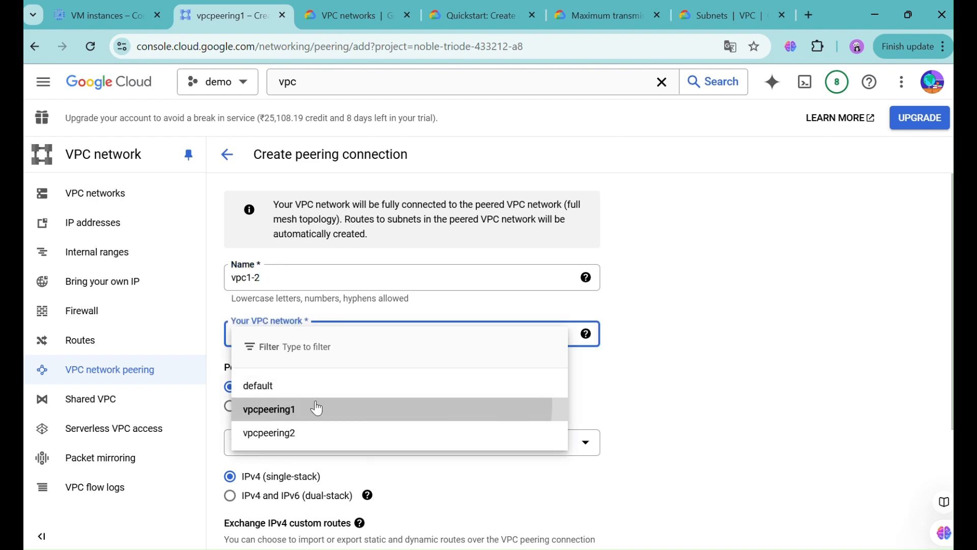
- Keep the peered network in the current project and select vpcpeering2 as the peered VPC network
{"action": "scroll", "coordinate": [319, 405], "scroll_direction": "down", "scroll_amount": 2}
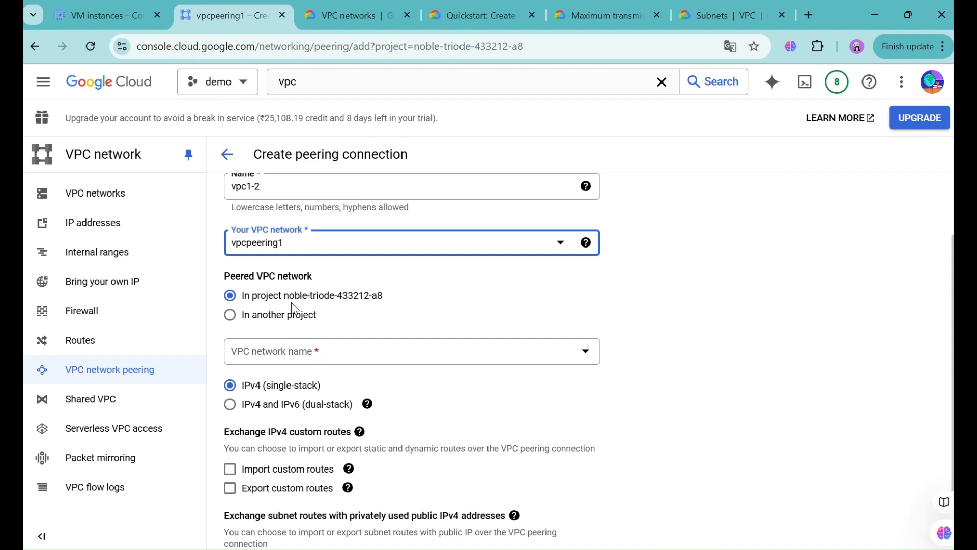
{"action": "left_click", "coordinate": [297, 317]}
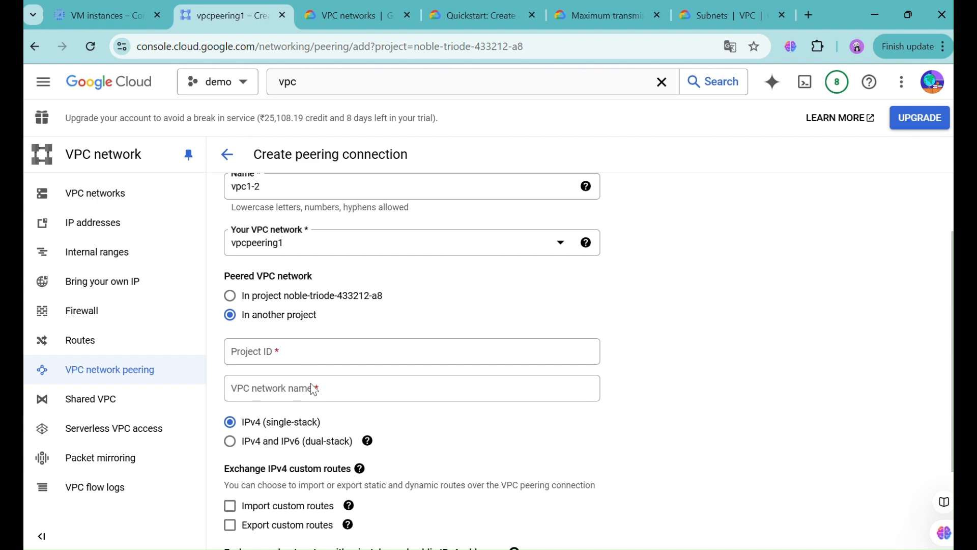
{"action": "left_click", "coordinate": [278, 296]}
{"action": "left_click", "coordinate": [281, 350]}
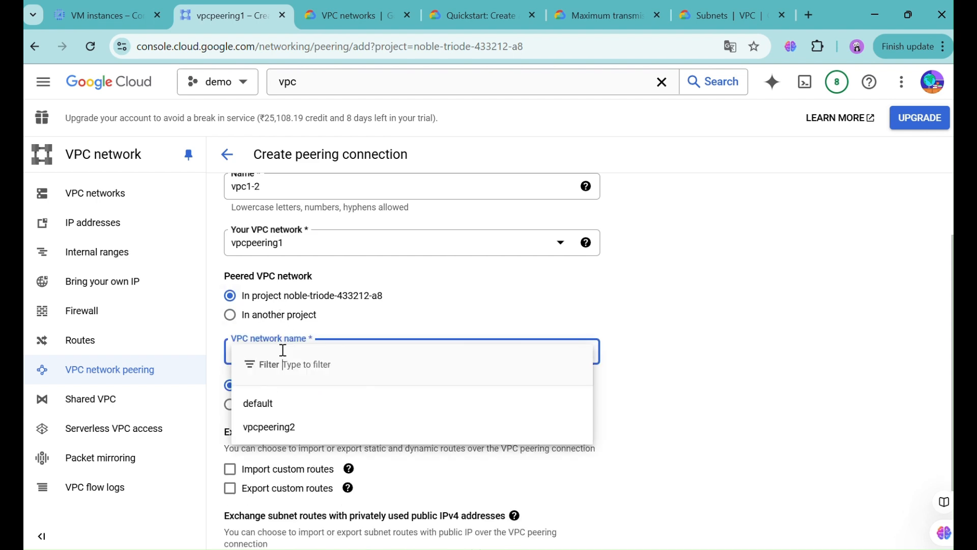
{"action": "left_click", "coordinate": [301, 425]}
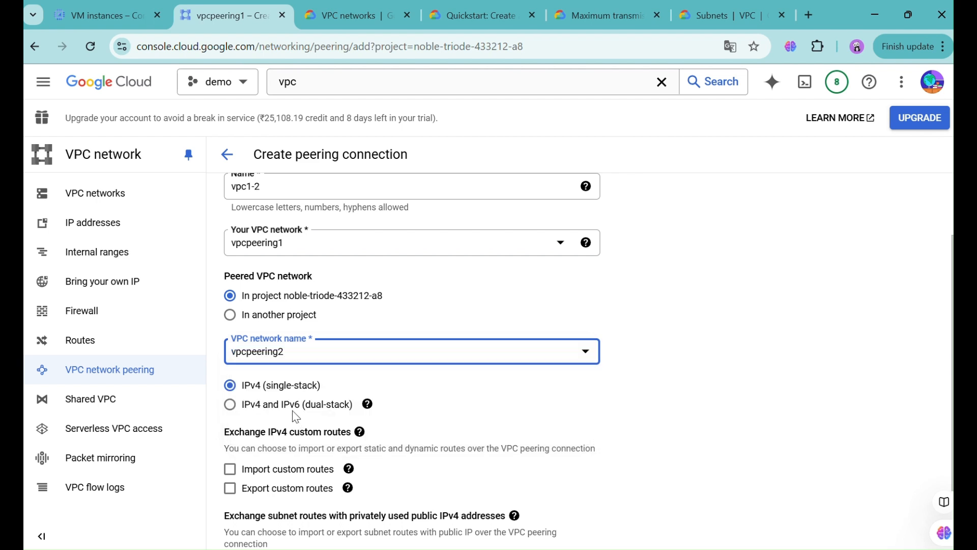
- Enable importing subnet routes with privately used public IPv4 addresses and create the vpc1-2 peering connection
{"action": "scroll", "coordinate": [295, 416], "scroll_direction": "down", "scroll_amount": 1}
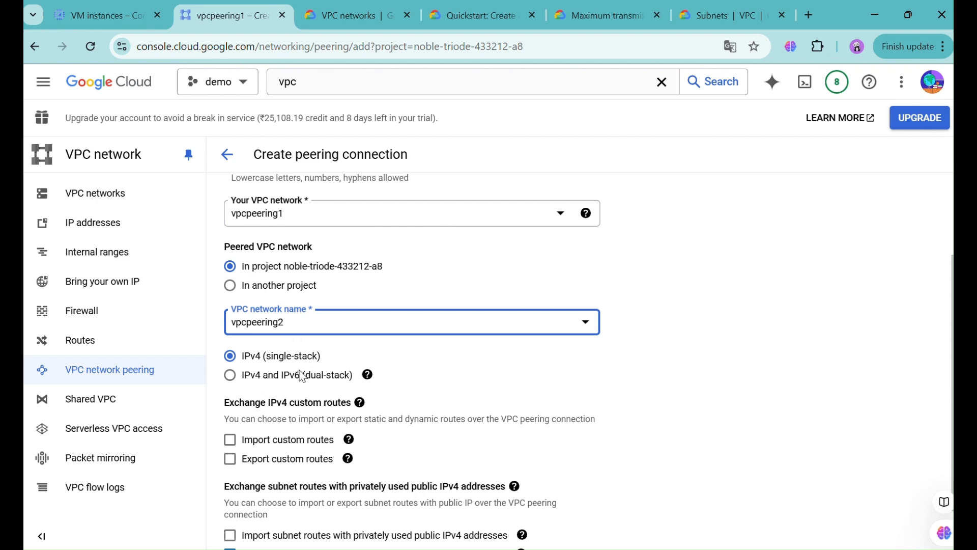
{"action": "scroll", "coordinate": [318, 419], "scroll_direction": "down", "scroll_amount": 1}
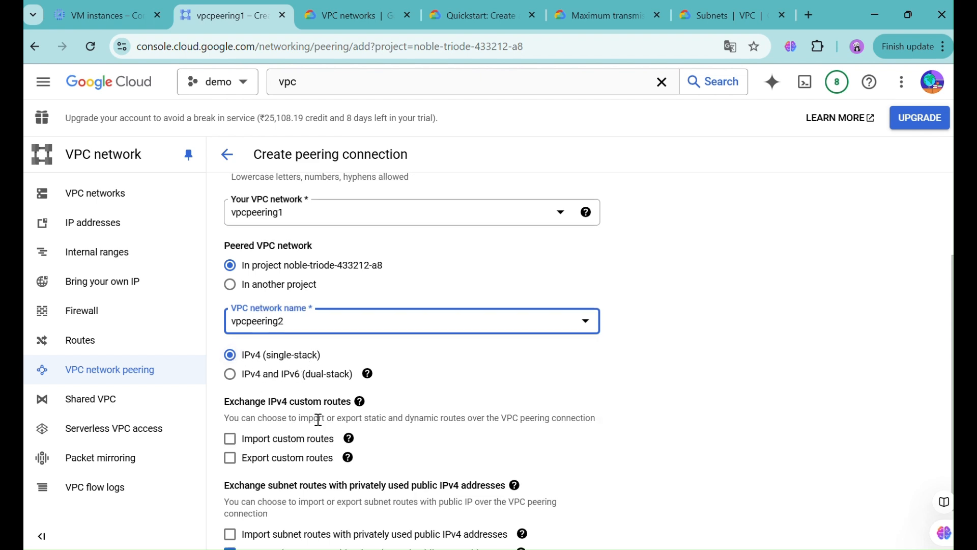
{"action": "scroll", "coordinate": [318, 419], "scroll_direction": "down", "scroll_amount": 1}
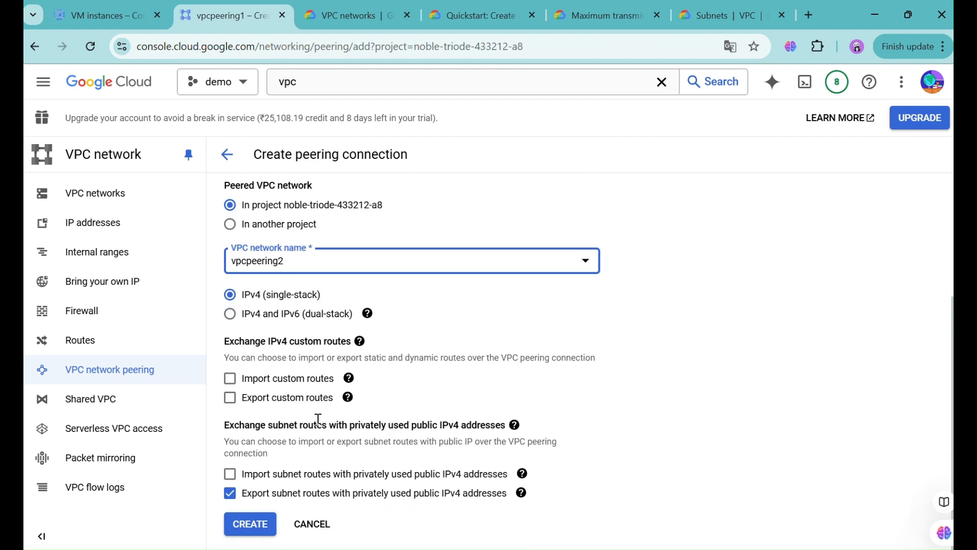
{"action": "left_click", "coordinate": [409, 23]}
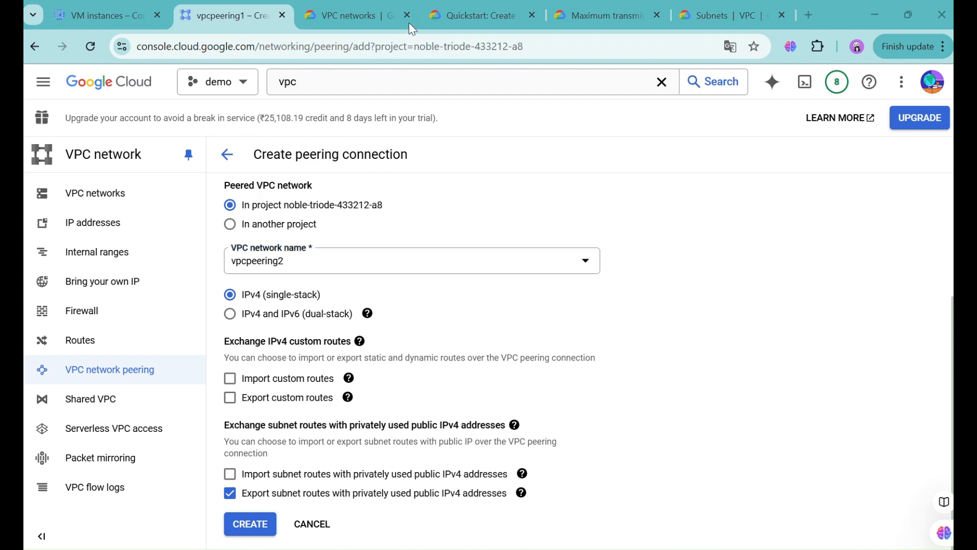
{"action": "left_click", "coordinate": [229, 477]}
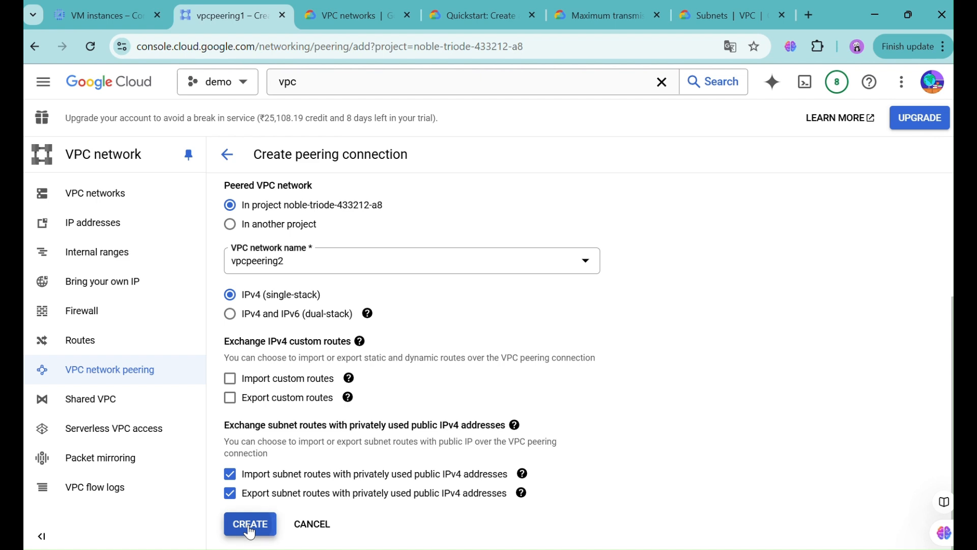
{"action": "left_click", "coordinate": [249, 525]}
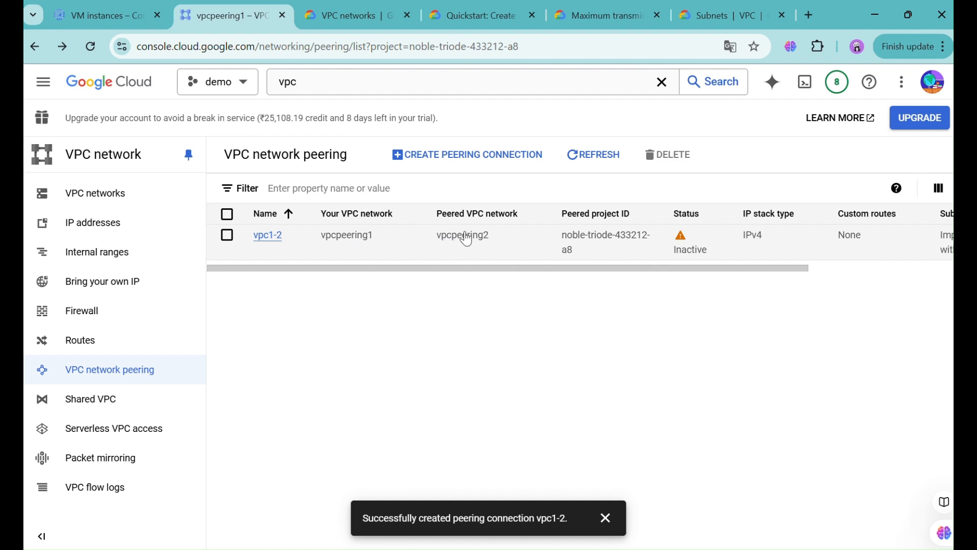
- Start a second peering connection and name it vpc2-1
{"action": "left_click", "coordinate": [463, 170]}
{"action": "left_click", "coordinate": [266, 304]}
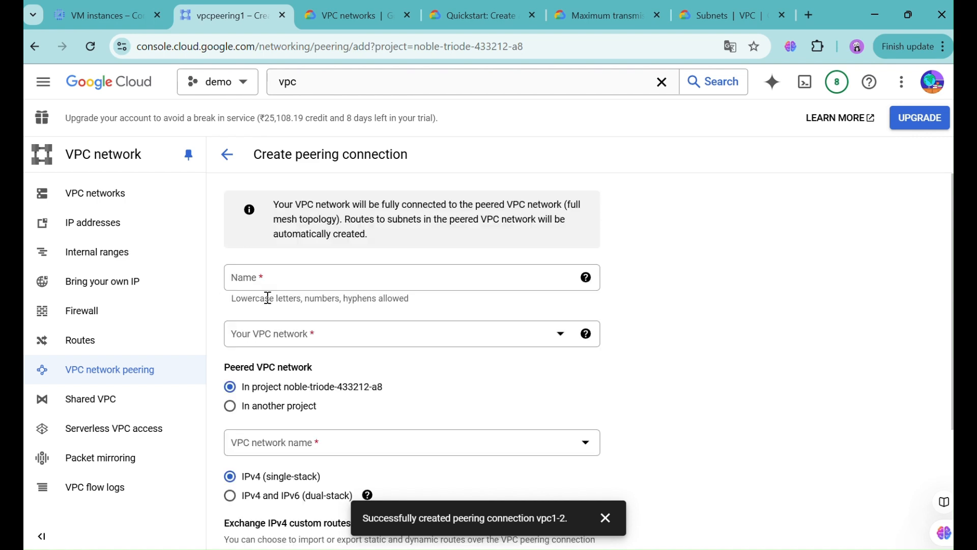
{"action": "left_click", "coordinate": [269, 284]}
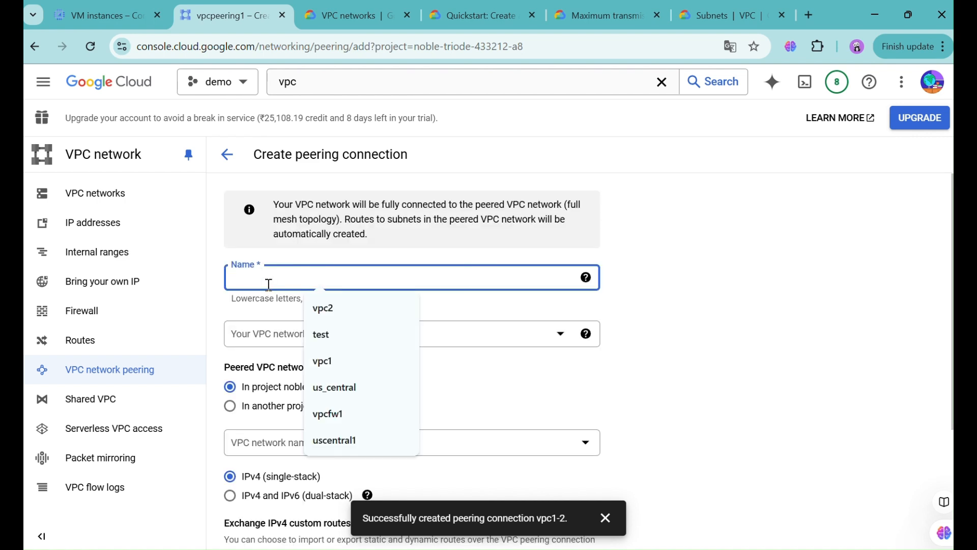
{"action": "type", "text": "p"}
{"action": "key", "text": "BackSpace"}
{"action": "type", "text": "vp"}
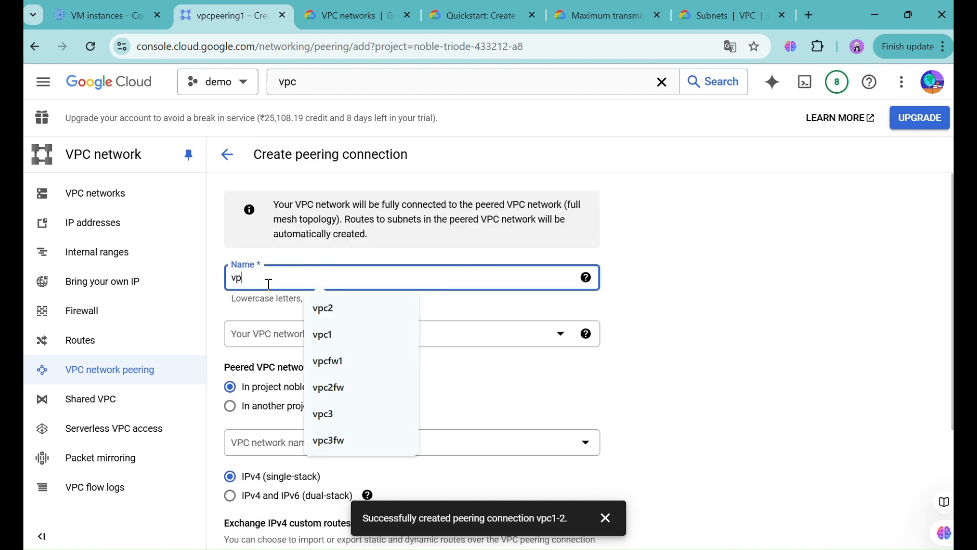
{"action": "type", "text": "c2-1"}
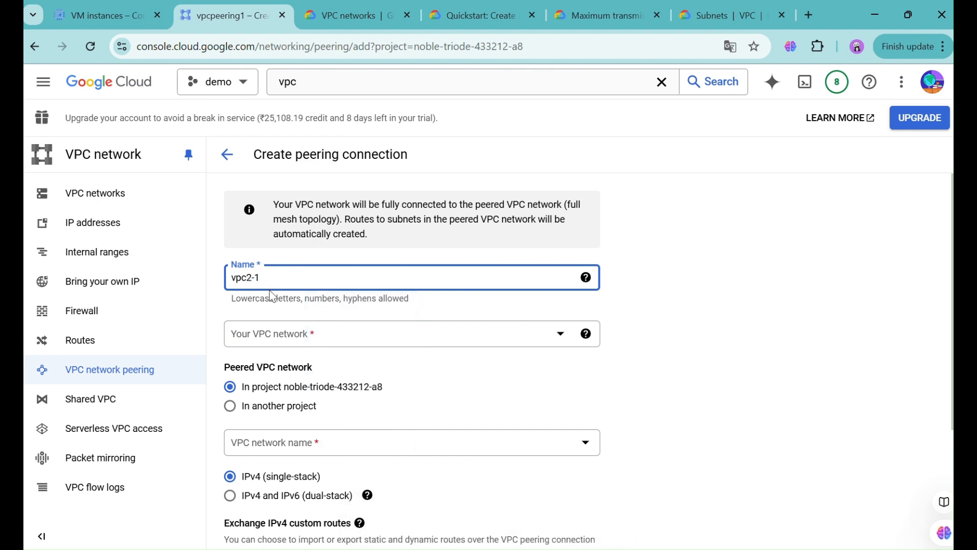
- Choose vpcpeering2 as the connection's own VPC network and vpcpeering1 as the peered network
{"action": "left_click", "coordinate": [294, 343]}
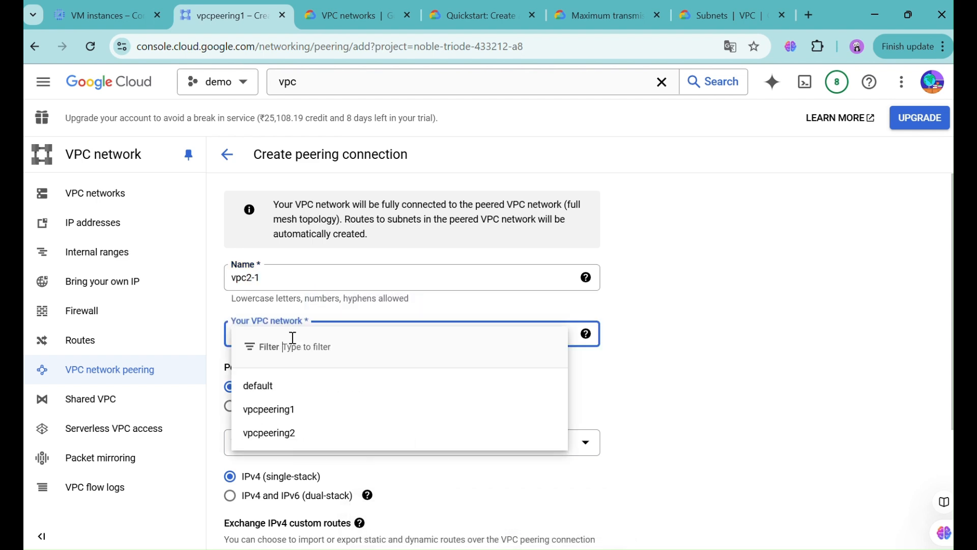
{"action": "left_click", "coordinate": [306, 434]}
{"action": "left_click", "coordinate": [307, 442]}
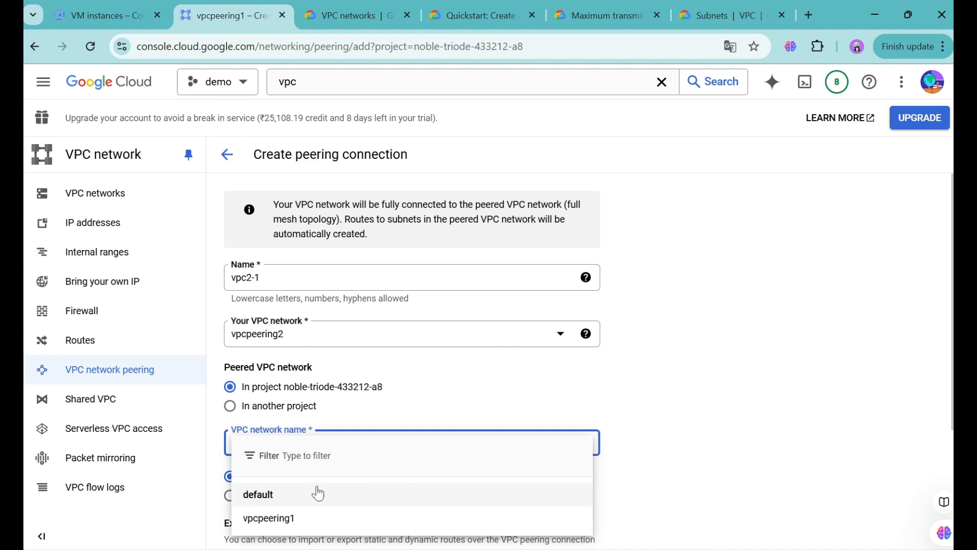
{"action": "left_click", "coordinate": [324, 518]}
- Enable importing subnet routes with privately used public IPv4 addresses and create the vpc2-1 peering connection
{"action": "scroll", "coordinate": [301, 504], "scroll_direction": "down", "scroll_amount": 3}
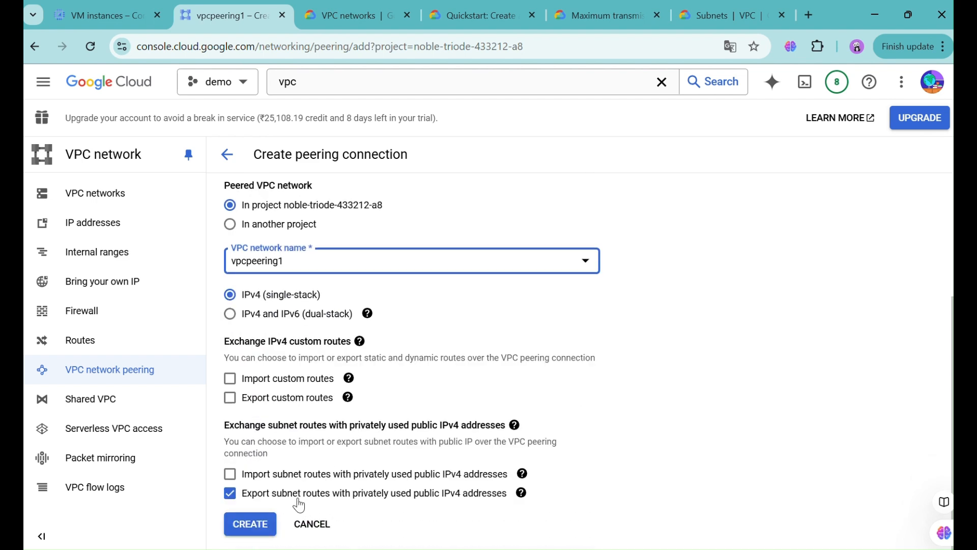
{"action": "left_click", "coordinate": [277, 475]}
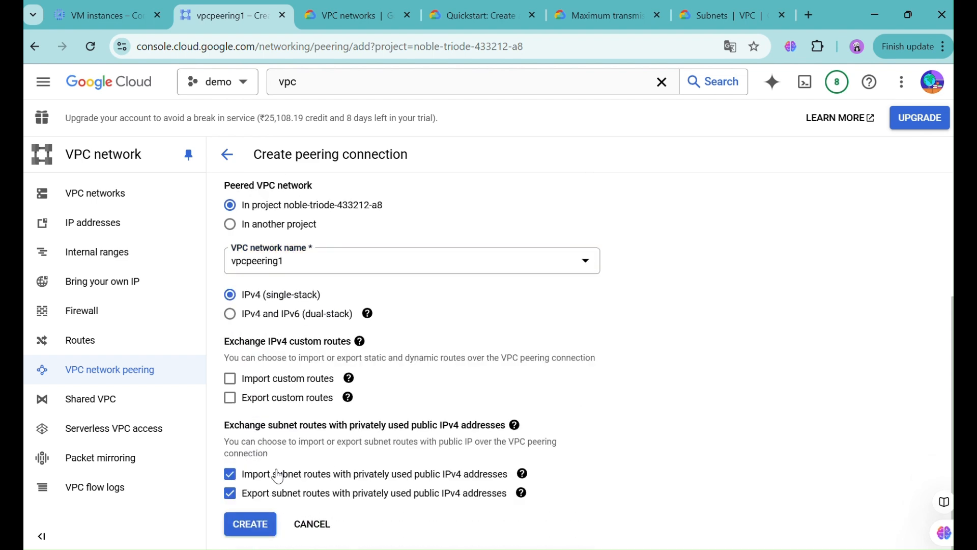
{"action": "left_click", "coordinate": [261, 528]}
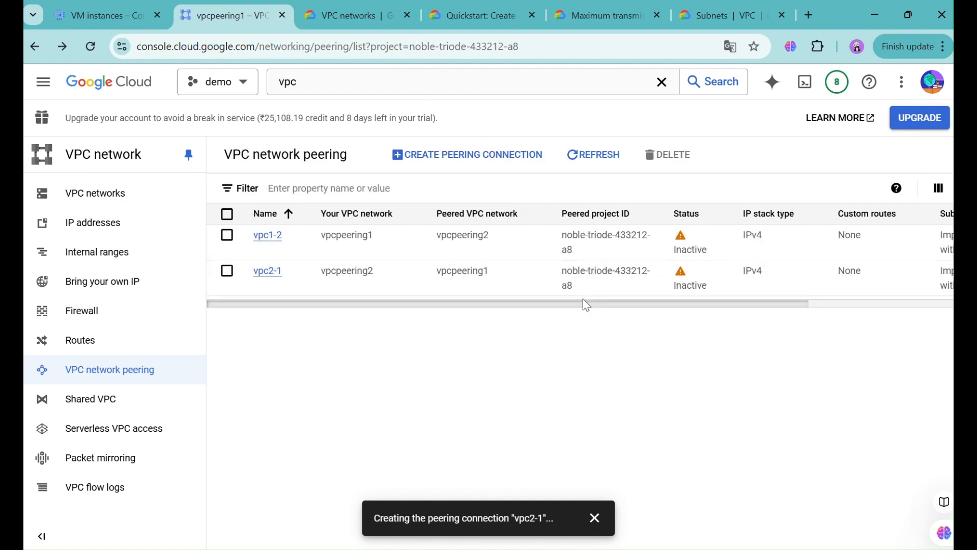
- Check the status and route details of both peering connections and refresh the list
{"action": "left_click_drag", "start_coordinate": [584, 303], "coordinate": [743, 302]}
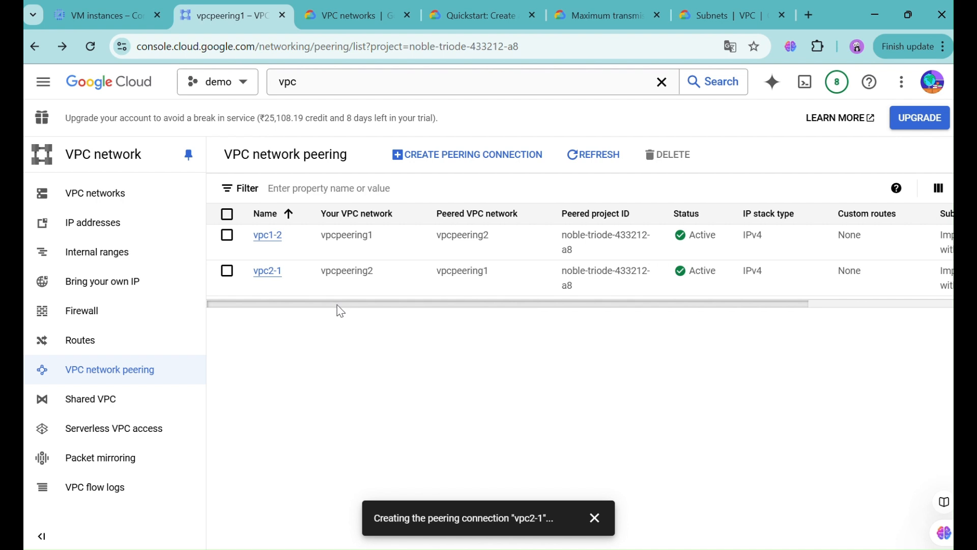
{"action": "left_click_drag", "start_coordinate": [450, 303], "coordinate": [333, 307]}
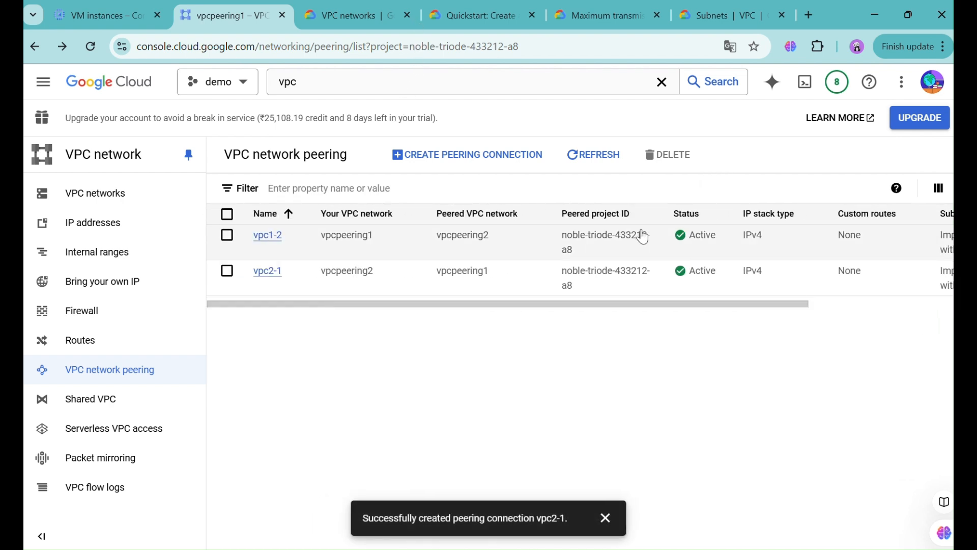
{"action": "left_click", "coordinate": [594, 157]}
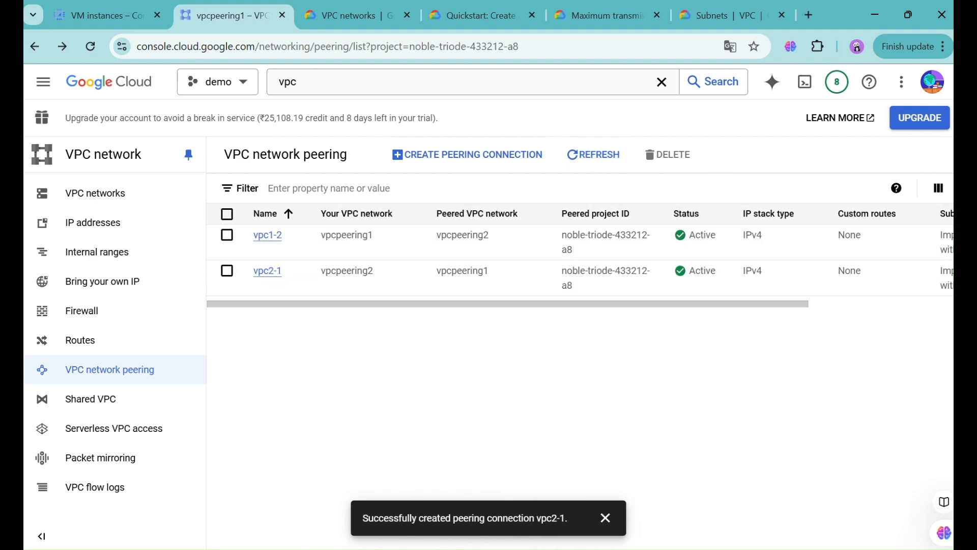
- Return to the instancepeering1 SSH session, stop the running ping, and run ping 10.1.0.2 again
{"action": "left_click", "coordinate": [515, 532]}
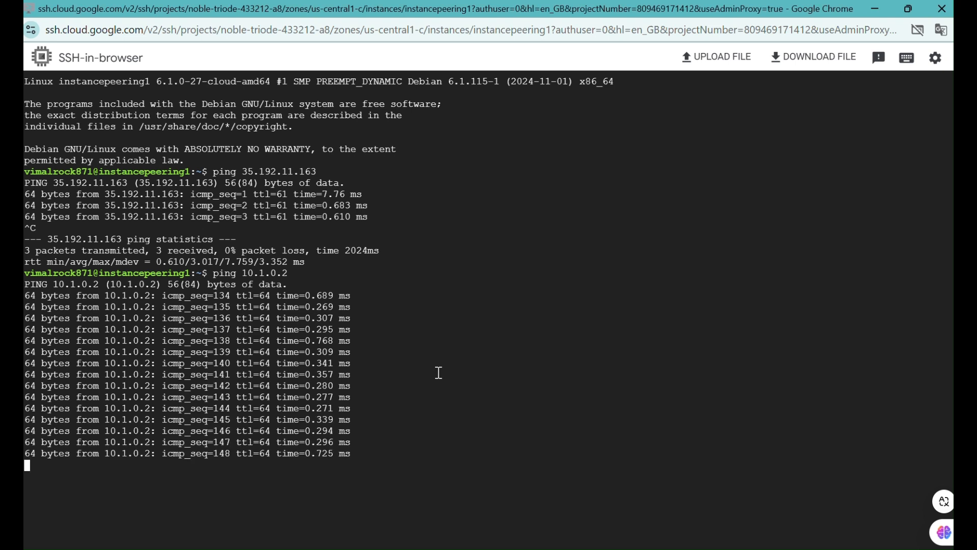
{"action": "key", "text": "ctrl+c"}
{"action": "key", "text": "Up"}
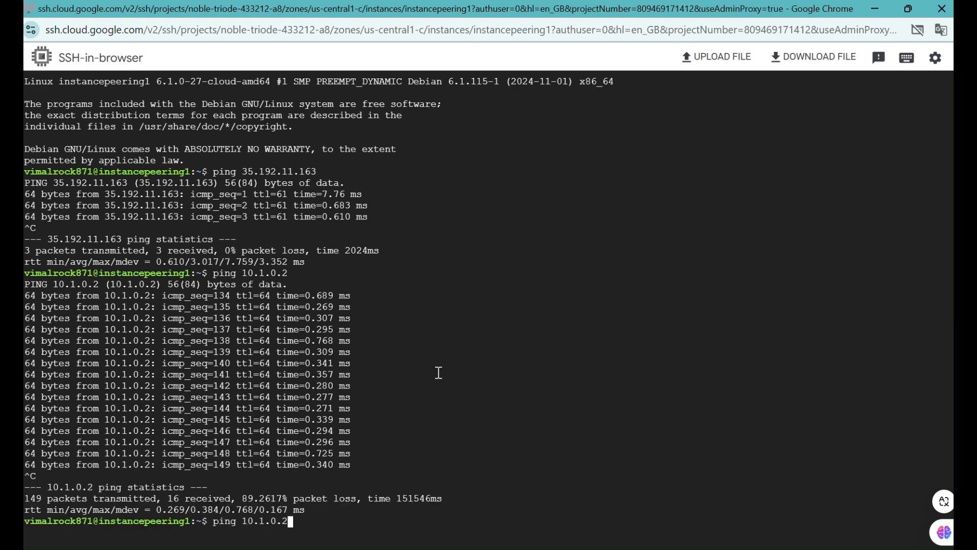
{"action": "key", "text": "Return"}
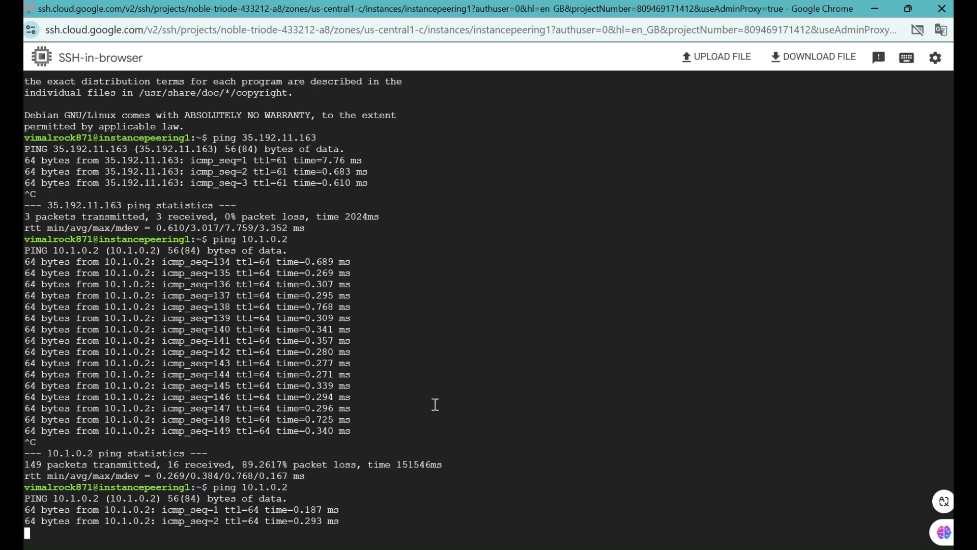